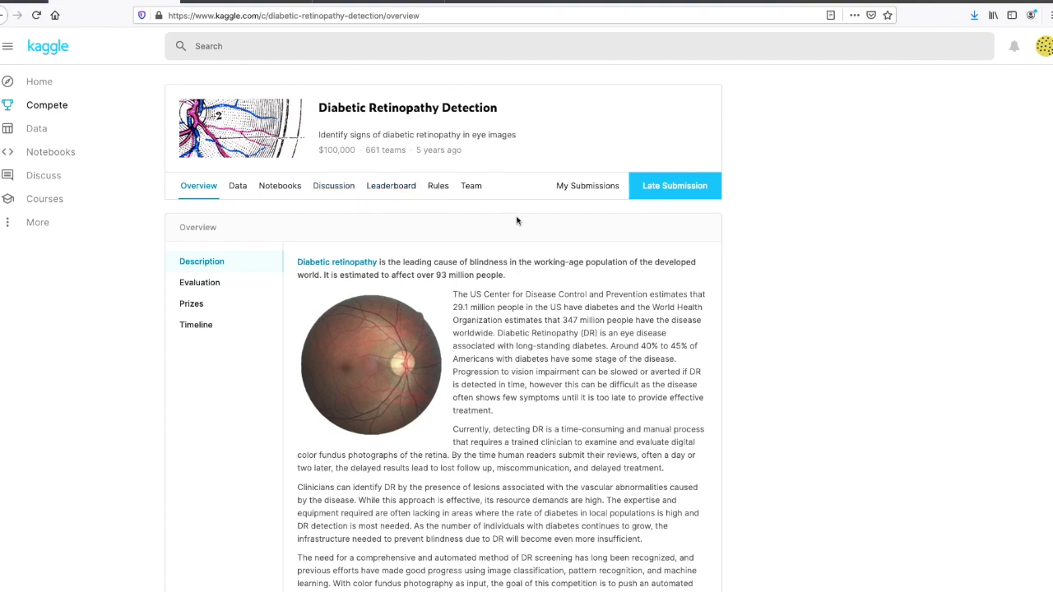
# Step: Review the Diabetic Retinopathy Detection competition's rules and data files, and check the downloaded dataset folder in Finder
pyautogui.click(438, 191)
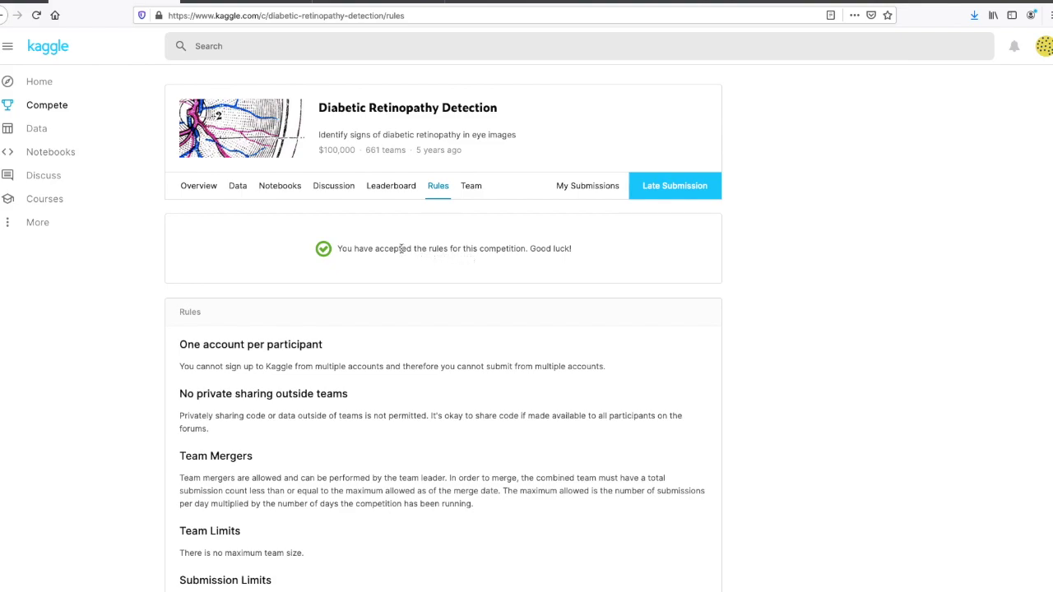
pyautogui.click(237, 196)
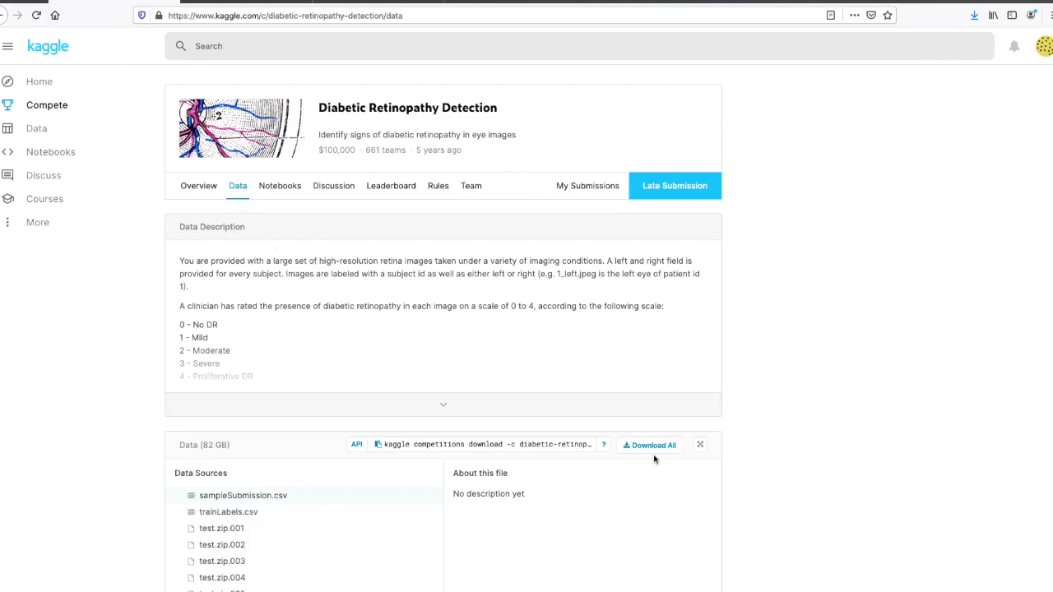
pyautogui.scroll(-3, 662, 452)
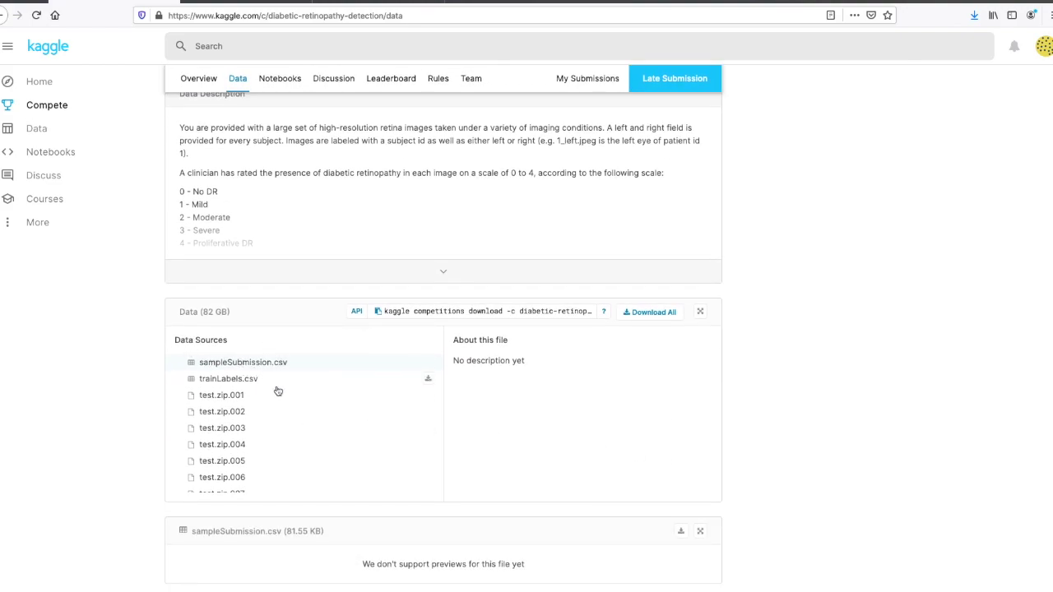
pyautogui.scroll(-2, 283, 396)
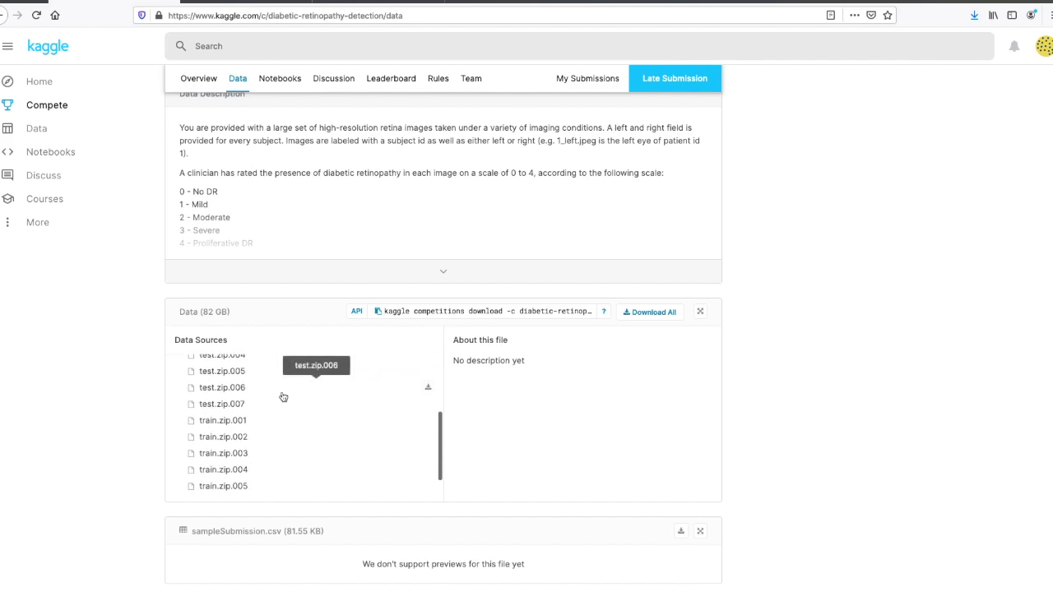
pyautogui.scroll(2, 283, 396)
pyautogui.scroll(-2, 283, 397)
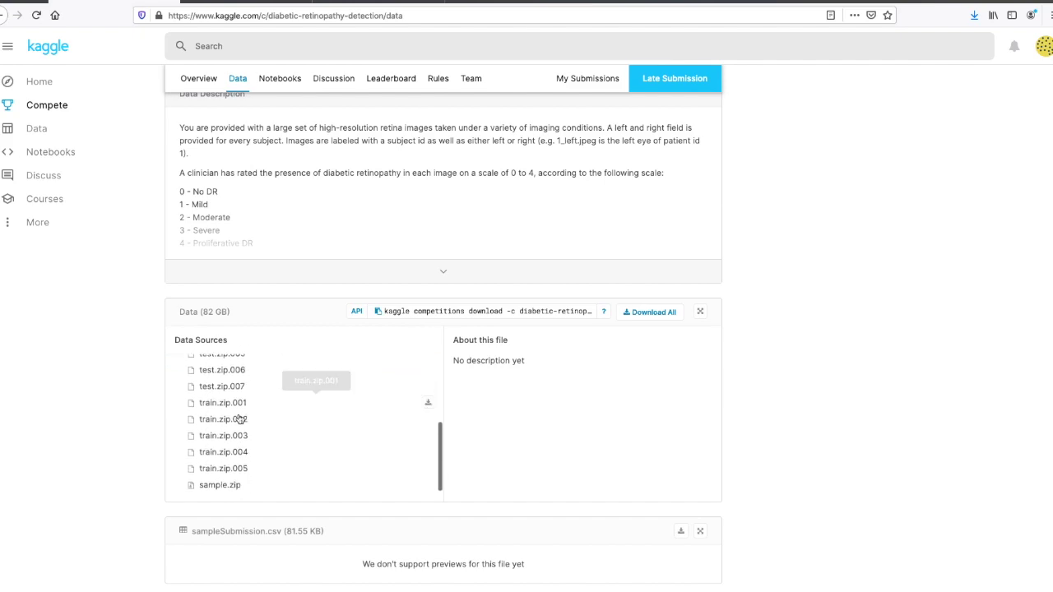
pyautogui.scroll(1, 214, 436)
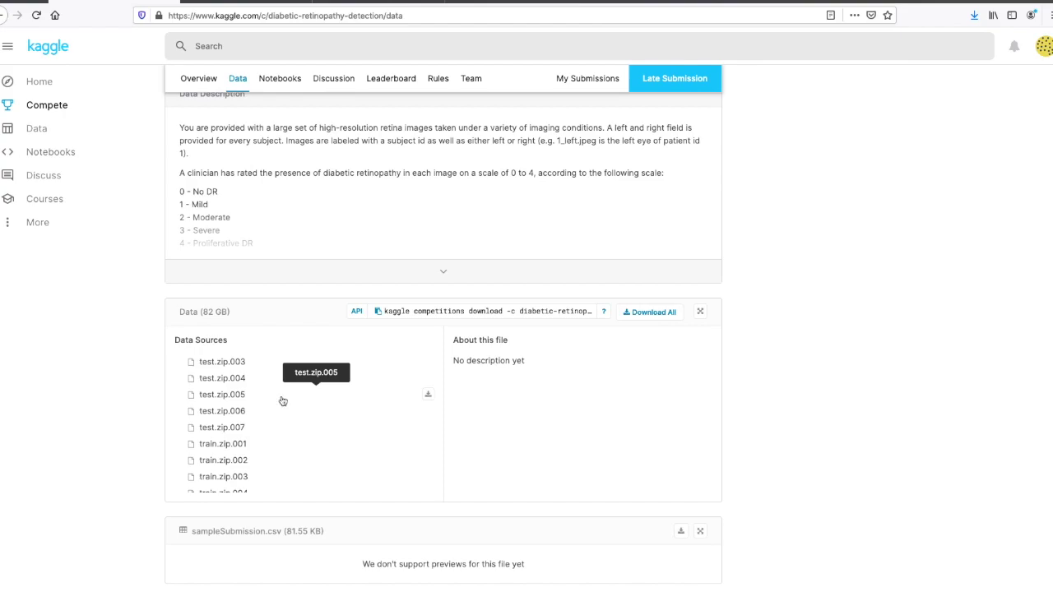
pyautogui.press('super+Tab')
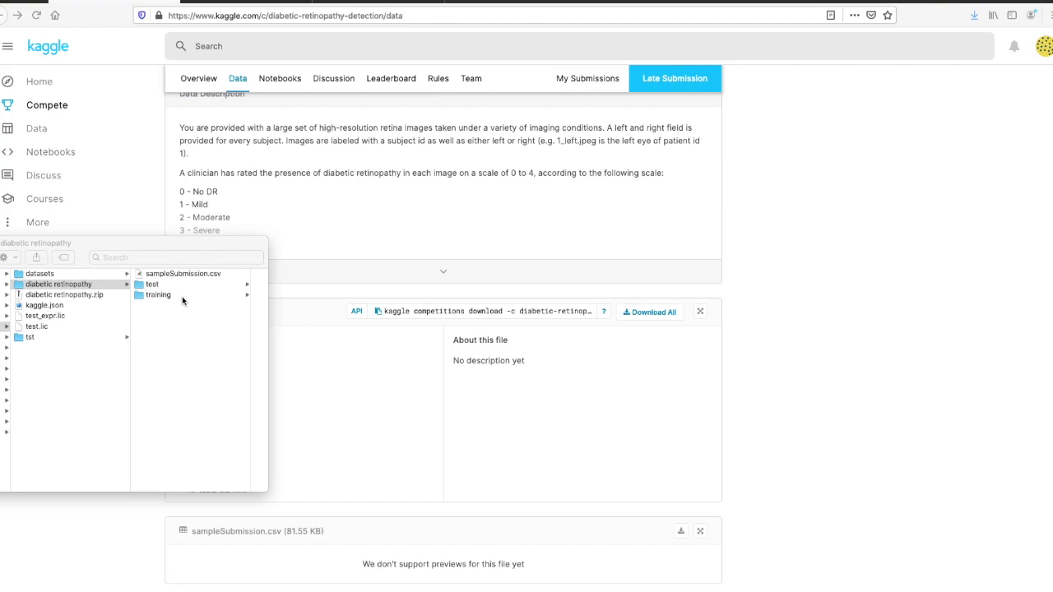
# Step: Read the Intelec AI setup instructions for Windows, Linux and Mac, and GPU support in the intelecai-installation GitHub repository
pyautogui.click(245, 25)
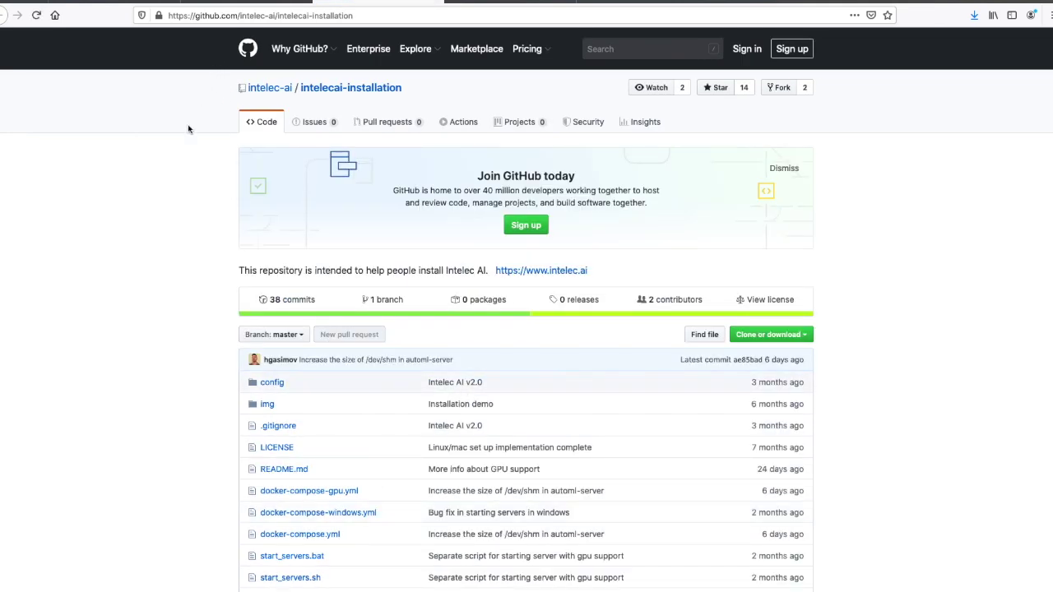
pyautogui.scroll(-2, 188, 141)
pyautogui.scroll(-10, 188, 141)
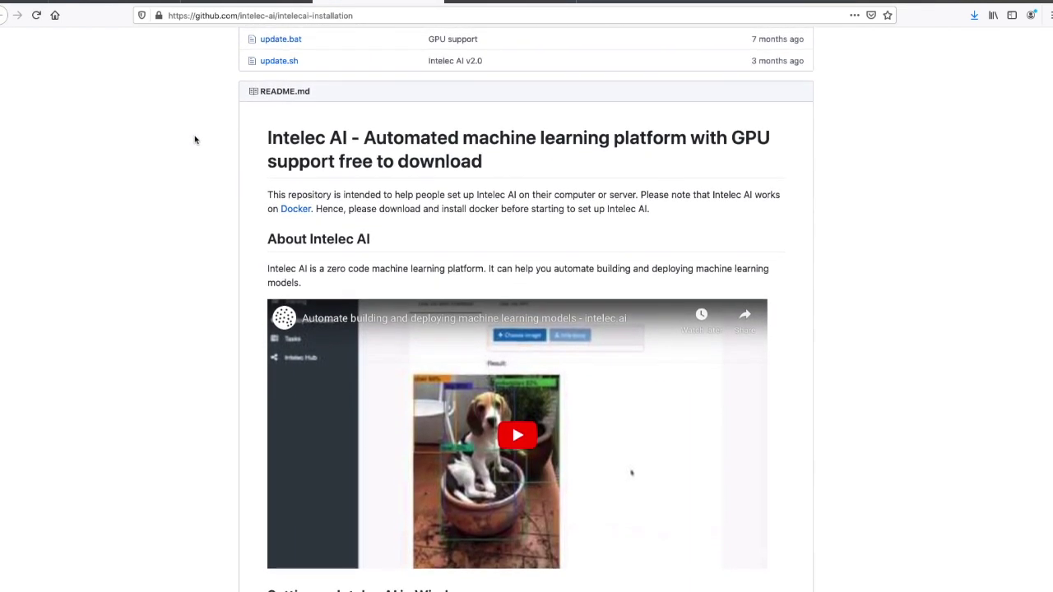
pyautogui.scroll(-1, 195, 140)
pyautogui.scroll(-10, 195, 140)
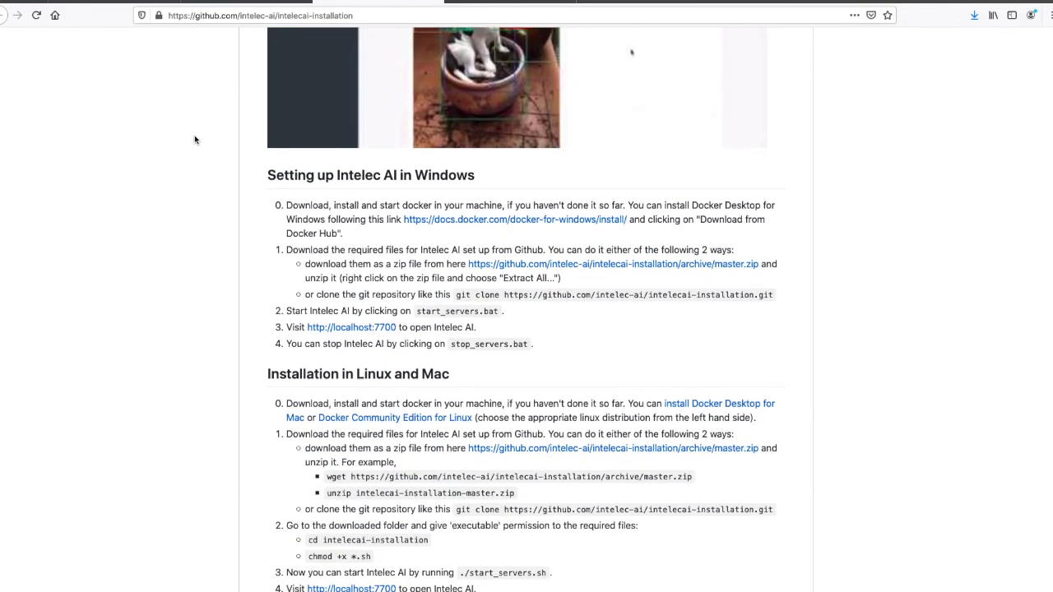
pyautogui.scroll(-3, 195, 140)
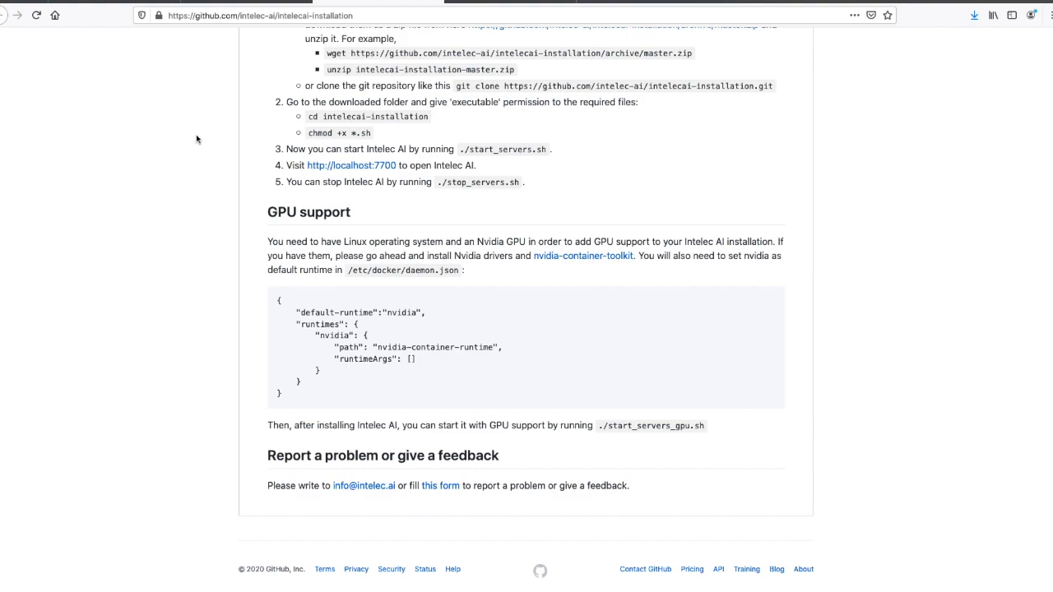
pyautogui.scroll(4, 196, 139)
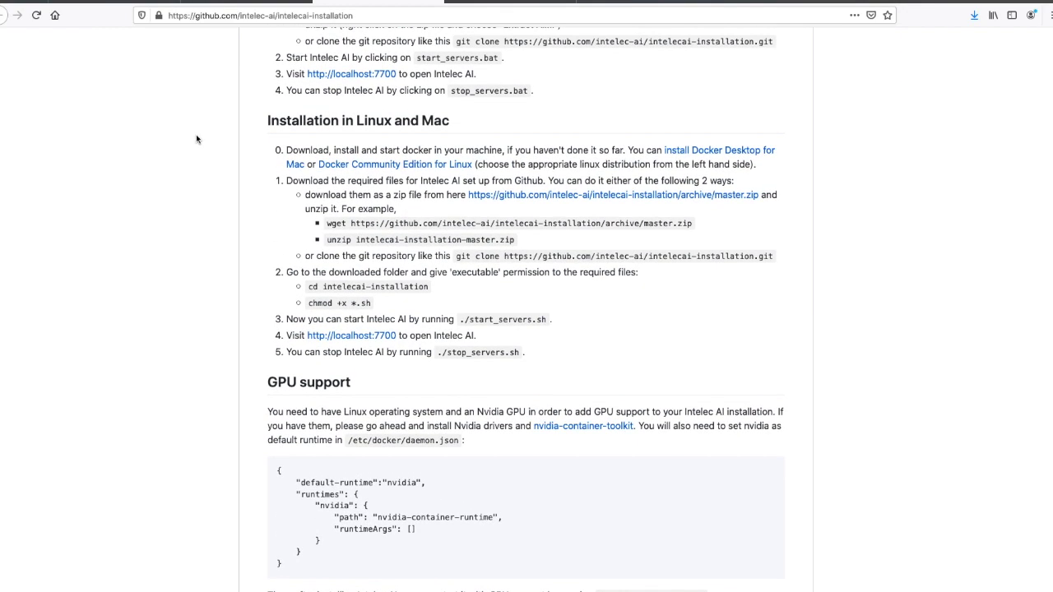
# Step: Open the Intelec AI file explorer and compress the local diabetic retinopathy folder in Finder
pyautogui.click(488, 5)
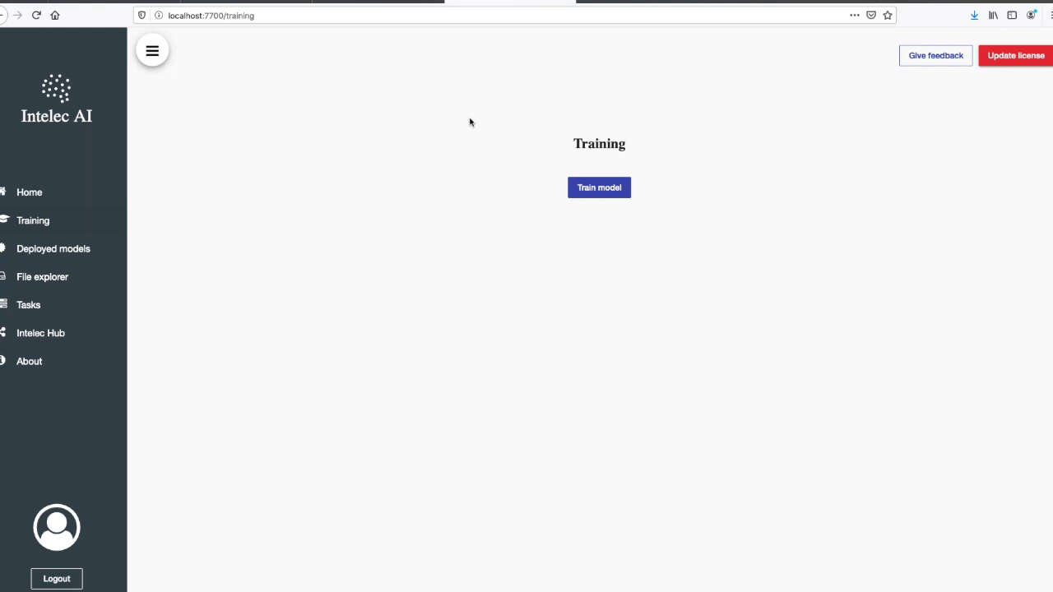
pyautogui.click(29, 282)
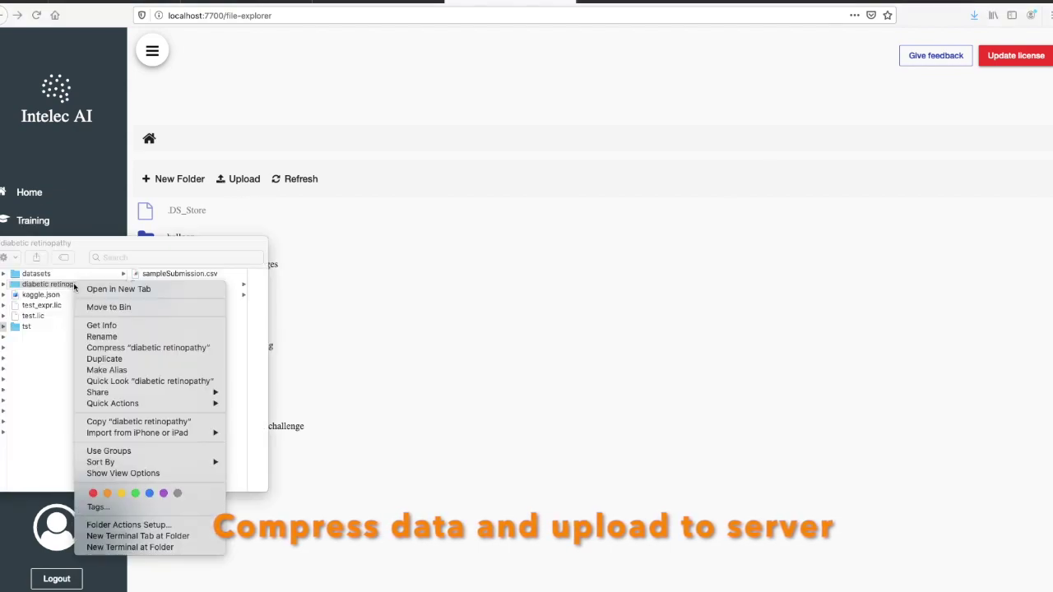
pyautogui.click(115, 347)
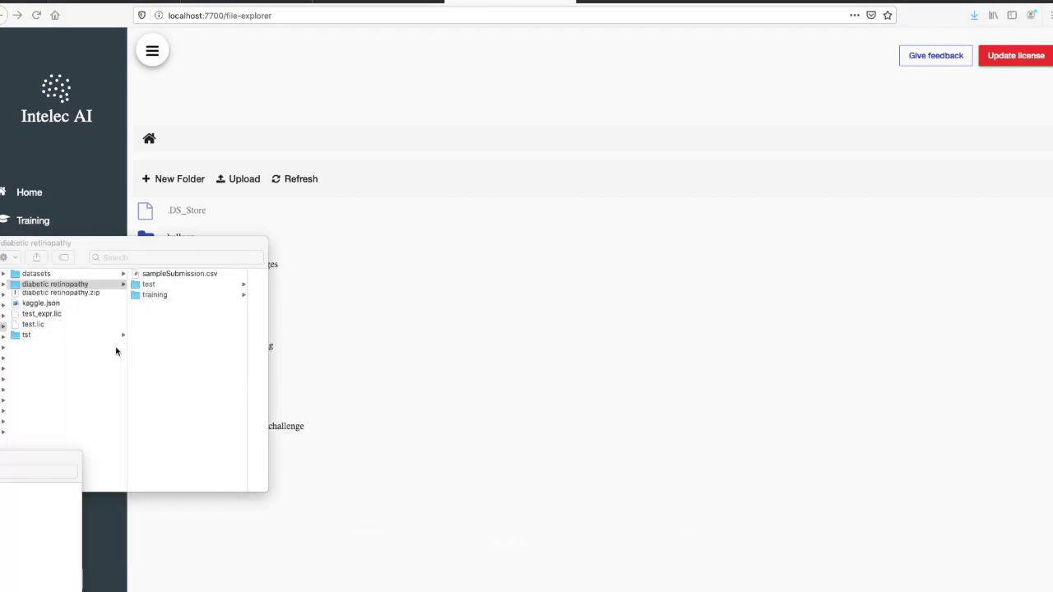
# Step: Upload diabetic retinopathy.zip from Downloads to the Intelec AI root folder and extract it there
pyautogui.click(372, 151)
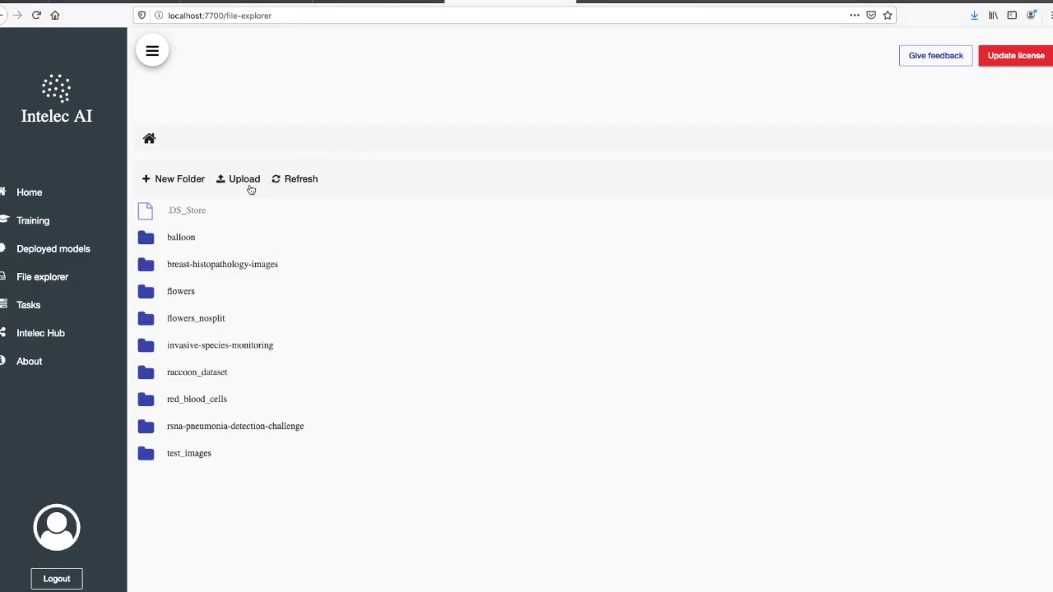
pyautogui.click(243, 186)
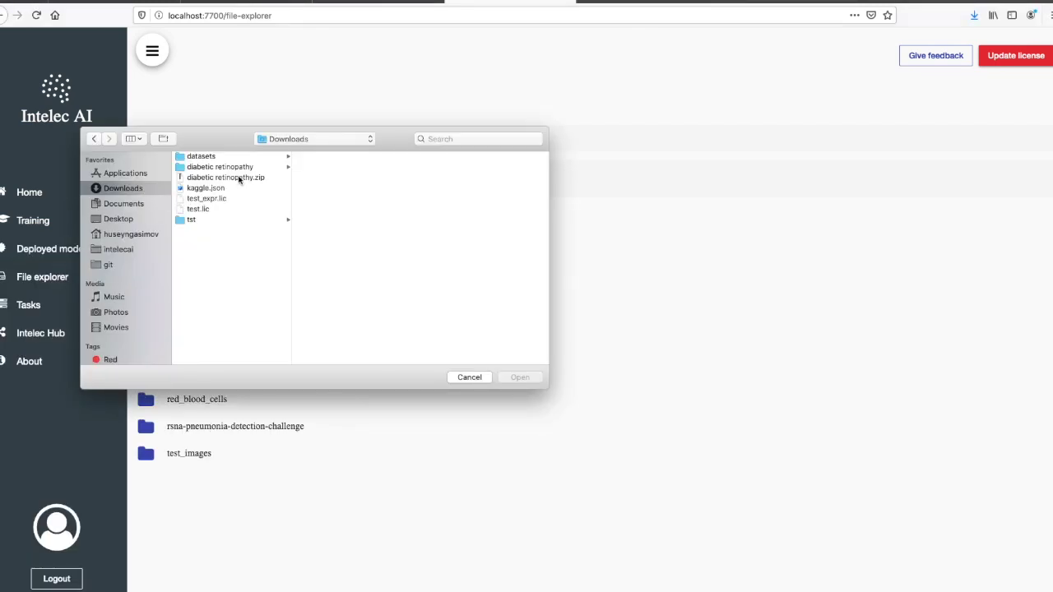
pyautogui.click(239, 182)
pyautogui.click(515, 378)
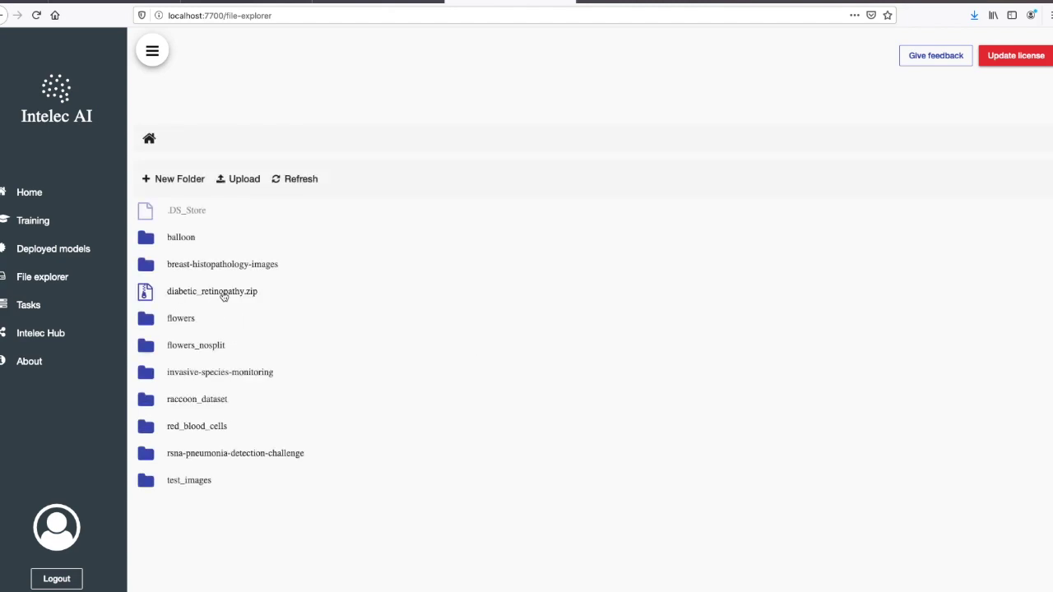
pyautogui.rightClick(223, 297)
pyautogui.click(216, 306)
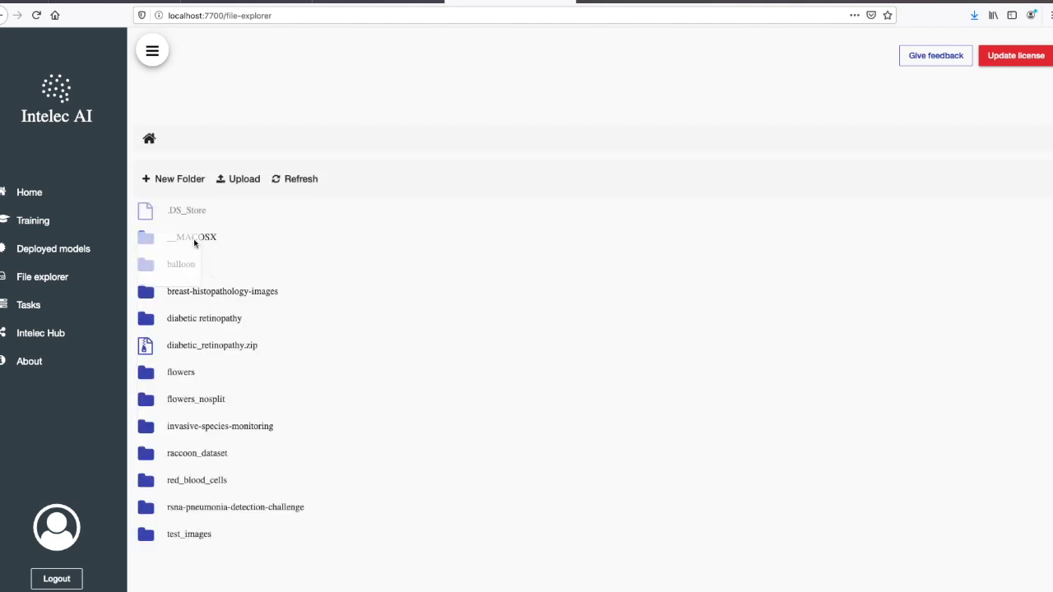
# Step: Delete the __MACOSX folder and the .DS_Store file from the server's root folder
pyautogui.rightClick(195, 239)
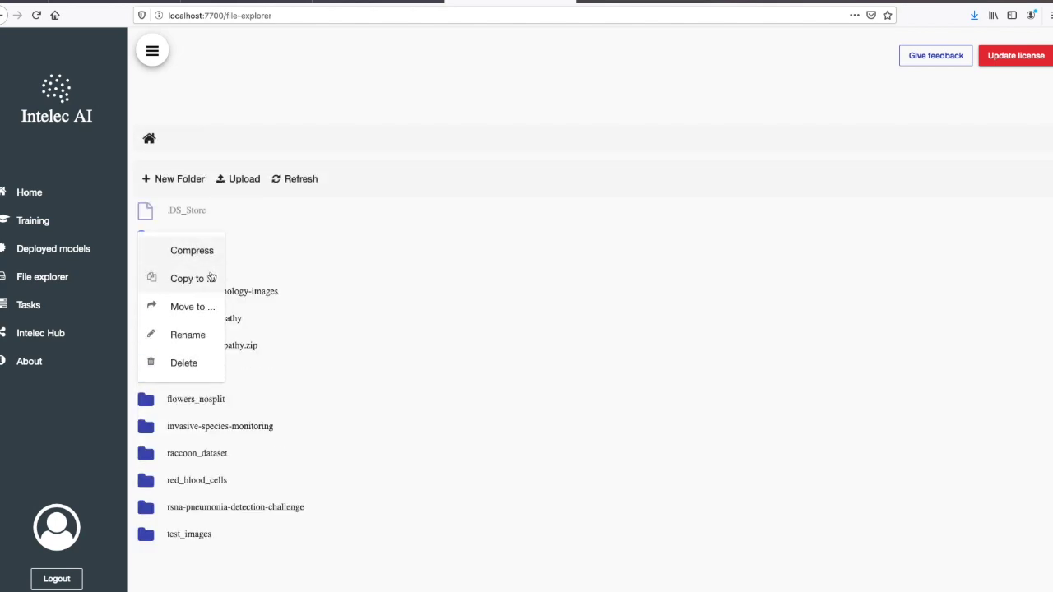
pyautogui.click(205, 367)
pyautogui.click(576, 347)
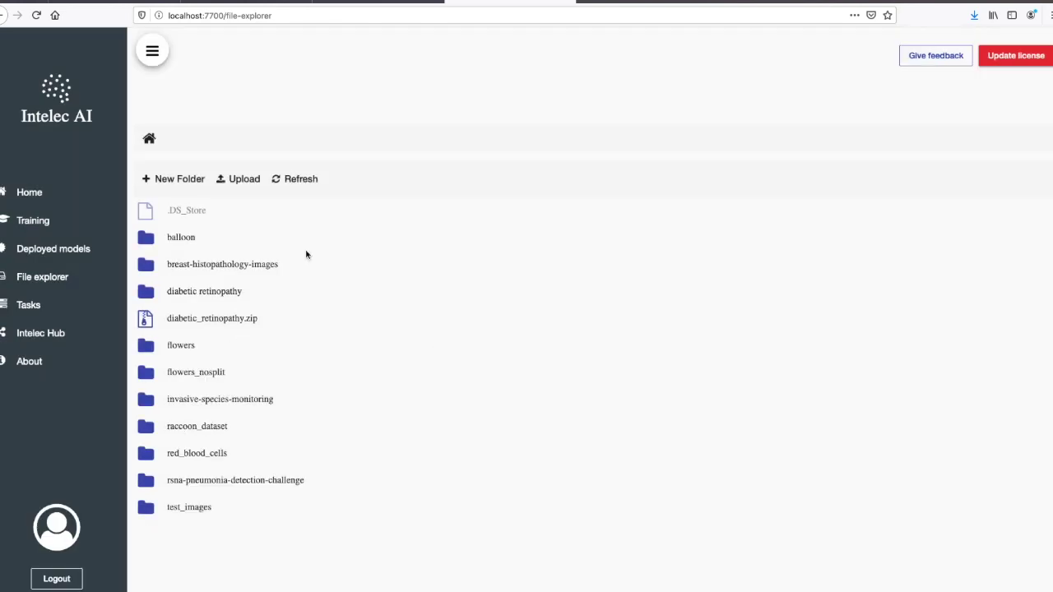
pyautogui.rightClick(231, 212)
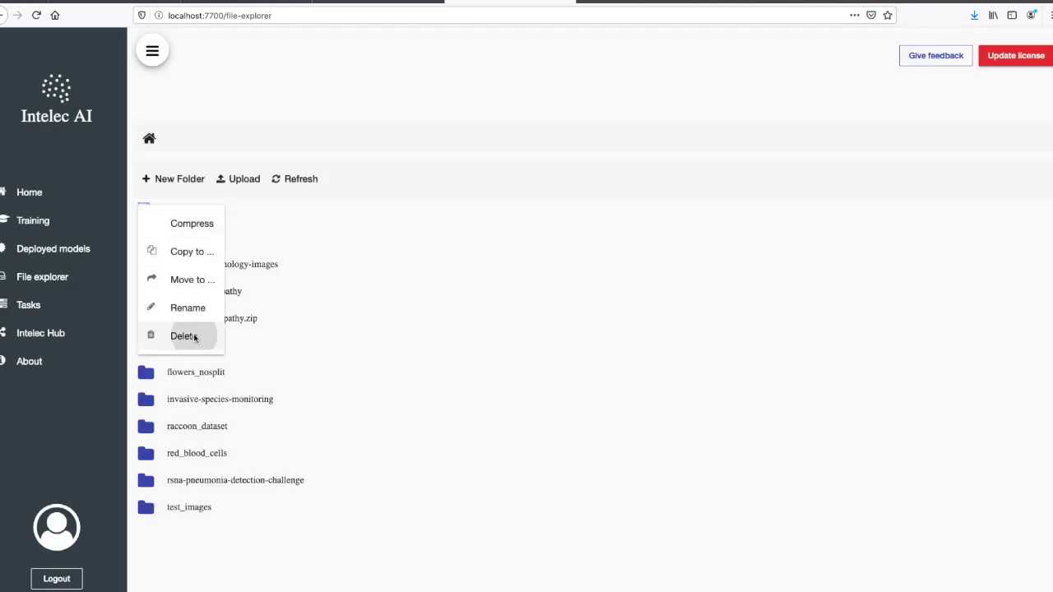
pyautogui.click(195, 337)
pyautogui.click(573, 347)
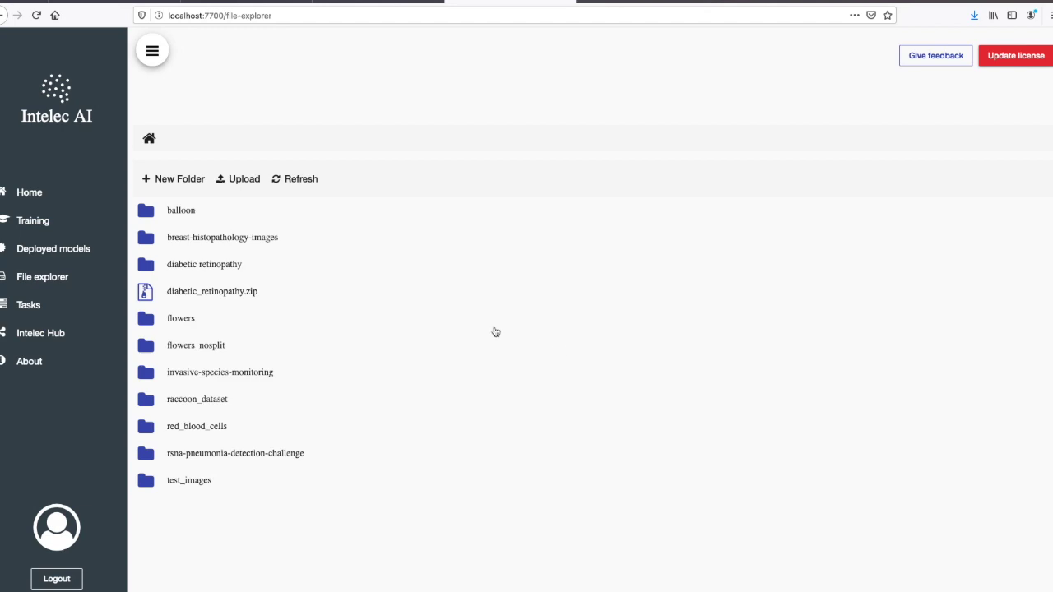
# Step: Delete the uploaded diabetic_retinopathy.zip archive from the server's root folder
pyautogui.rightClick(216, 298)
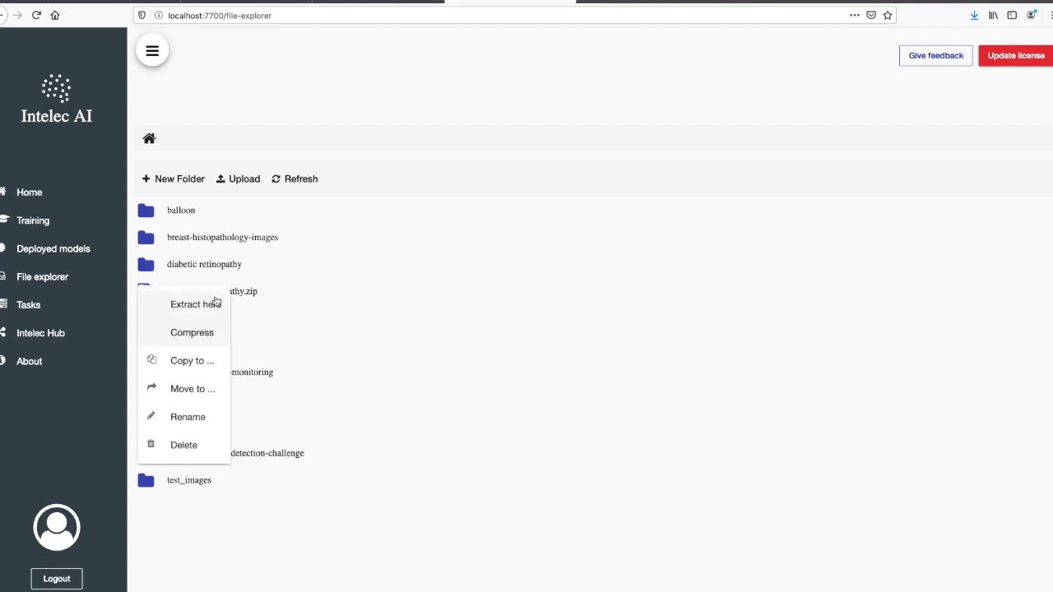
pyautogui.click(206, 445)
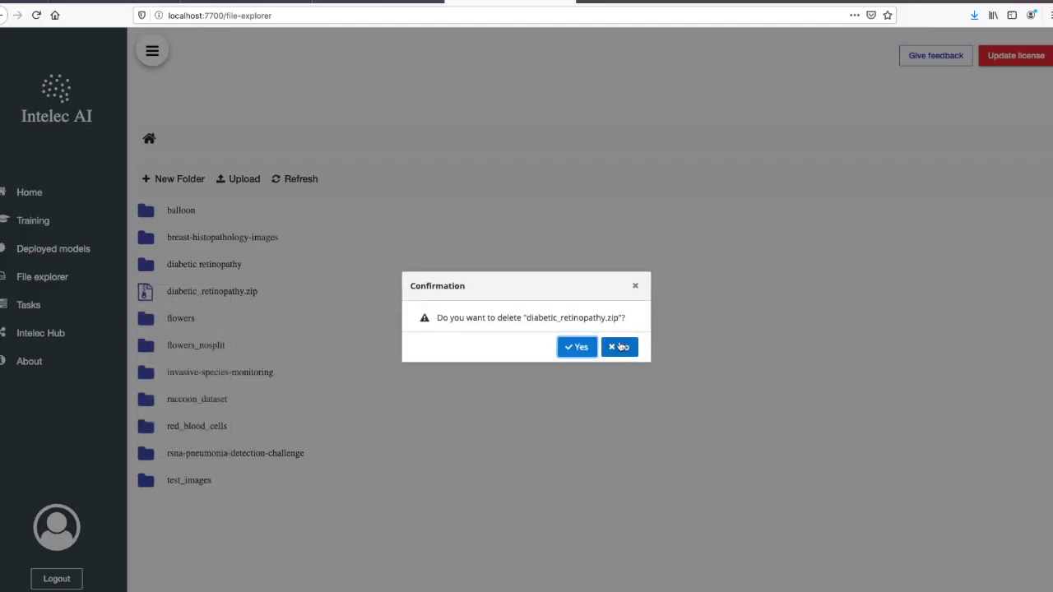
pyautogui.click(579, 347)
# Step: Delete the .DS_Store file inside the extracted diabetic retinopathy folder
pyautogui.doubleClick(206, 266)
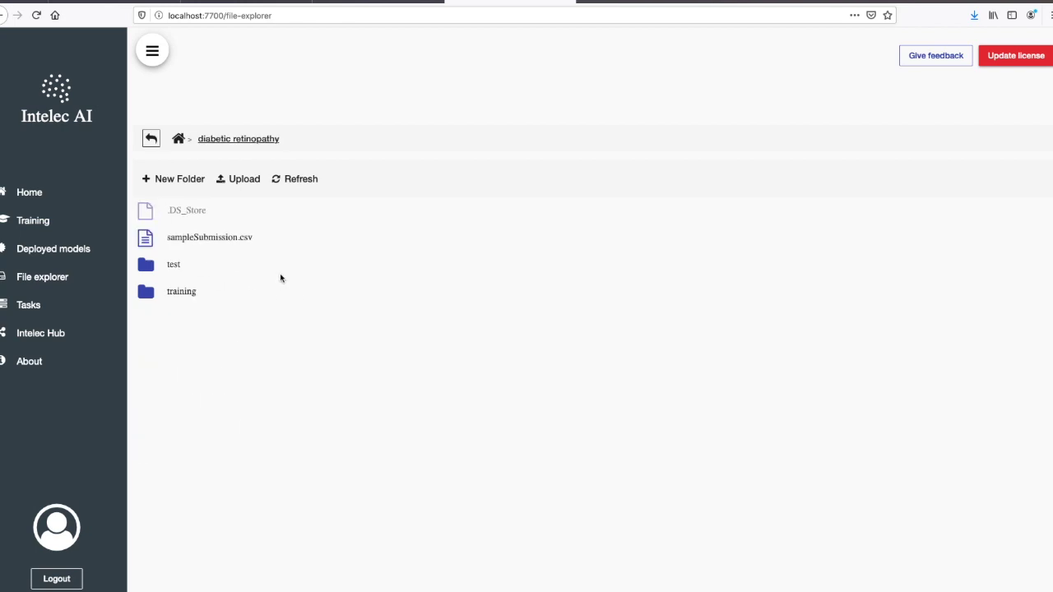
pyautogui.rightClick(197, 210)
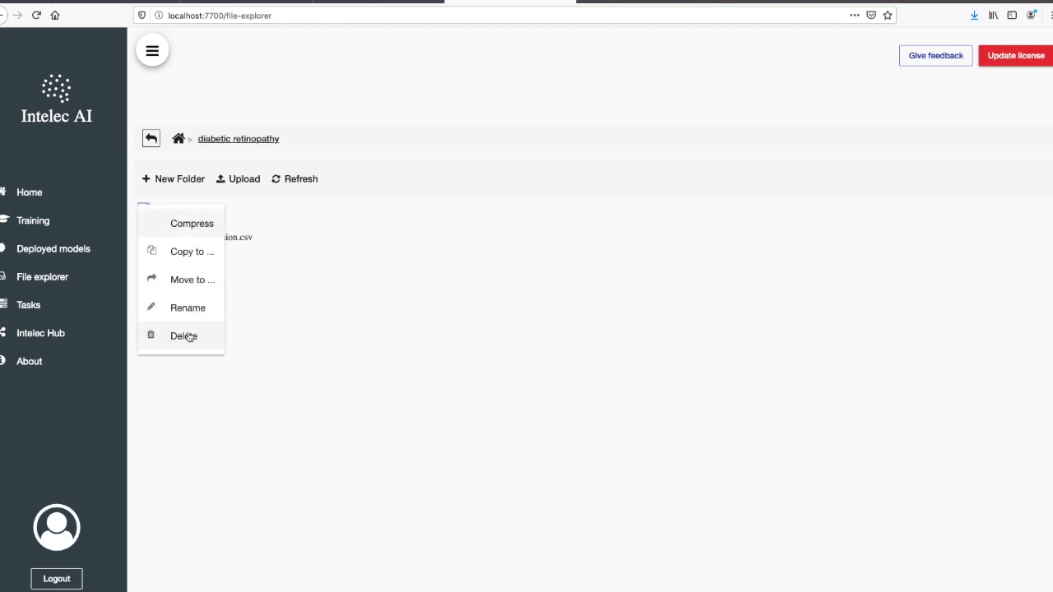
pyautogui.click(188, 337)
pyautogui.click(579, 348)
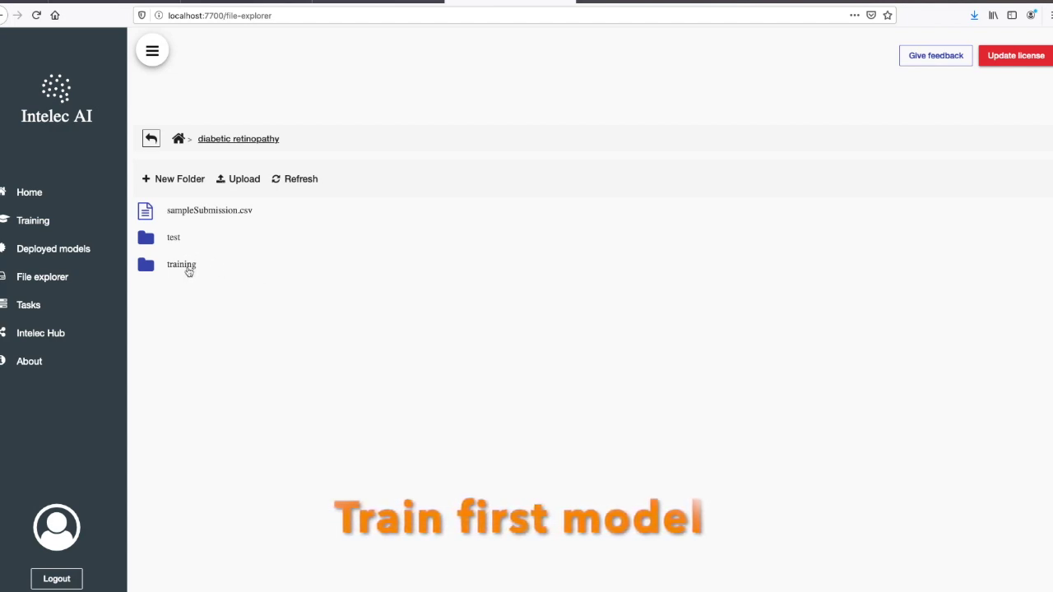
# Step: Set up a new model training with the Simple image classifier trainer and the name "Simple DR detector"
pyautogui.click(66, 228)
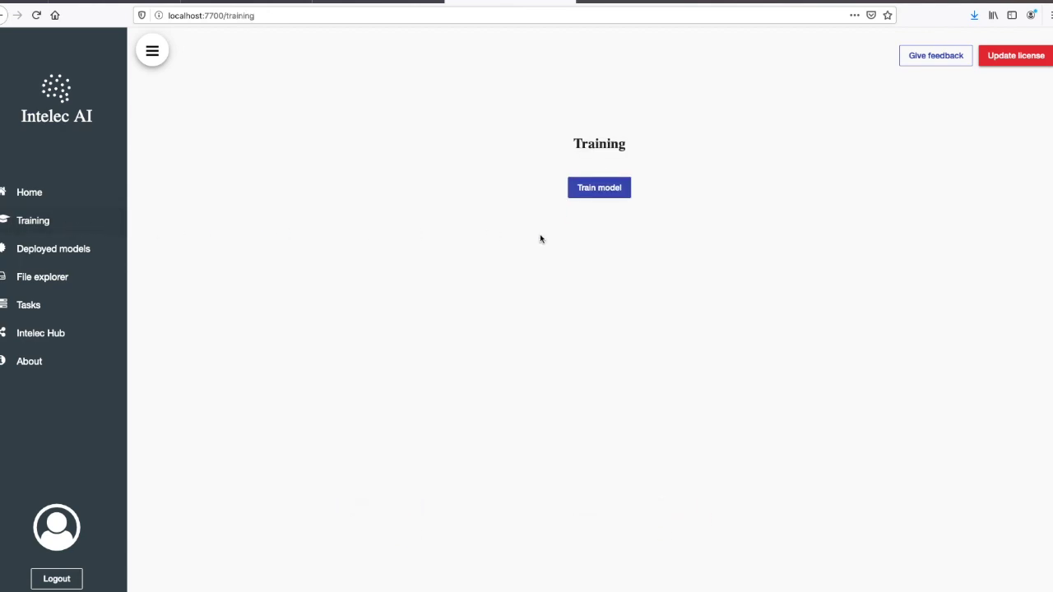
pyautogui.click(598, 191)
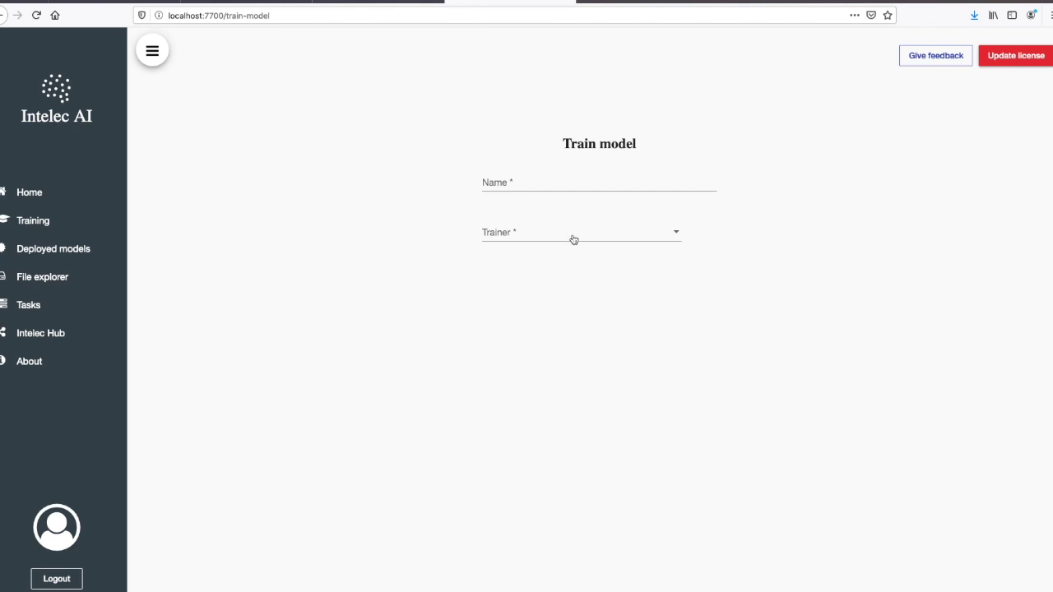
pyautogui.click(573, 239)
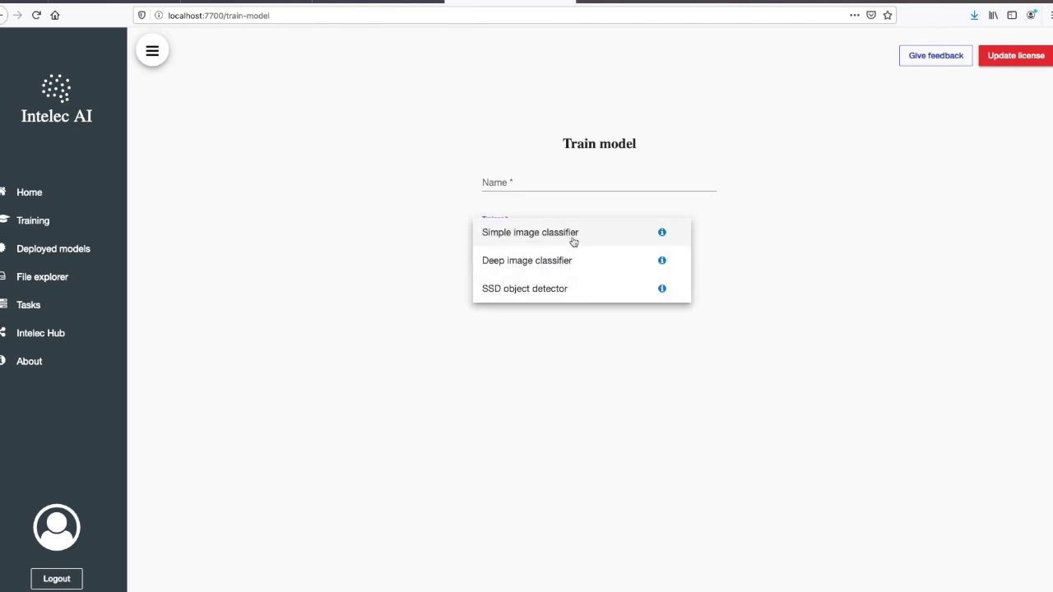
pyautogui.click(573, 239)
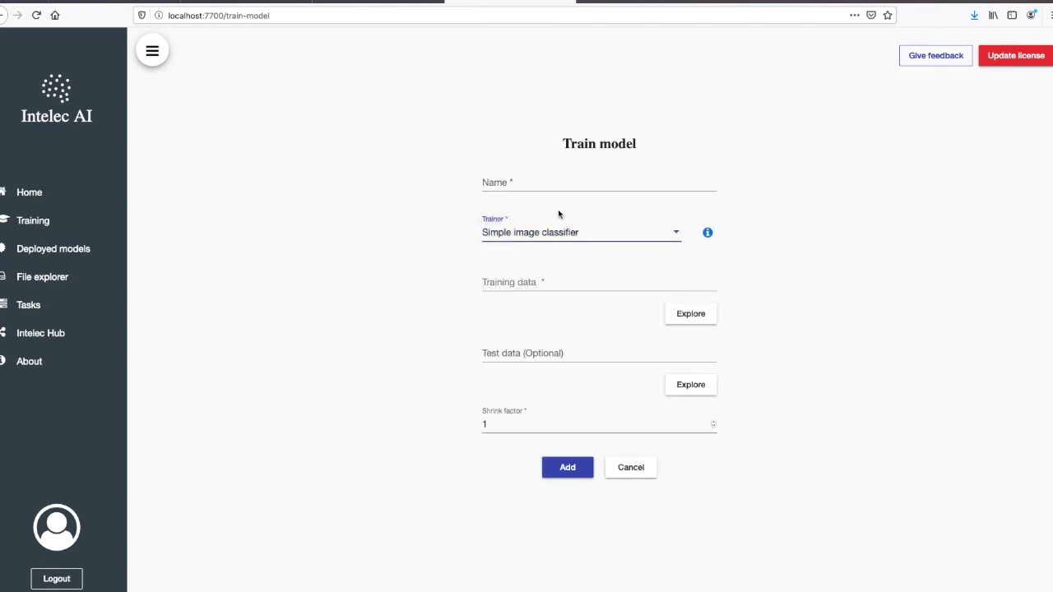
pyautogui.click(547, 184)
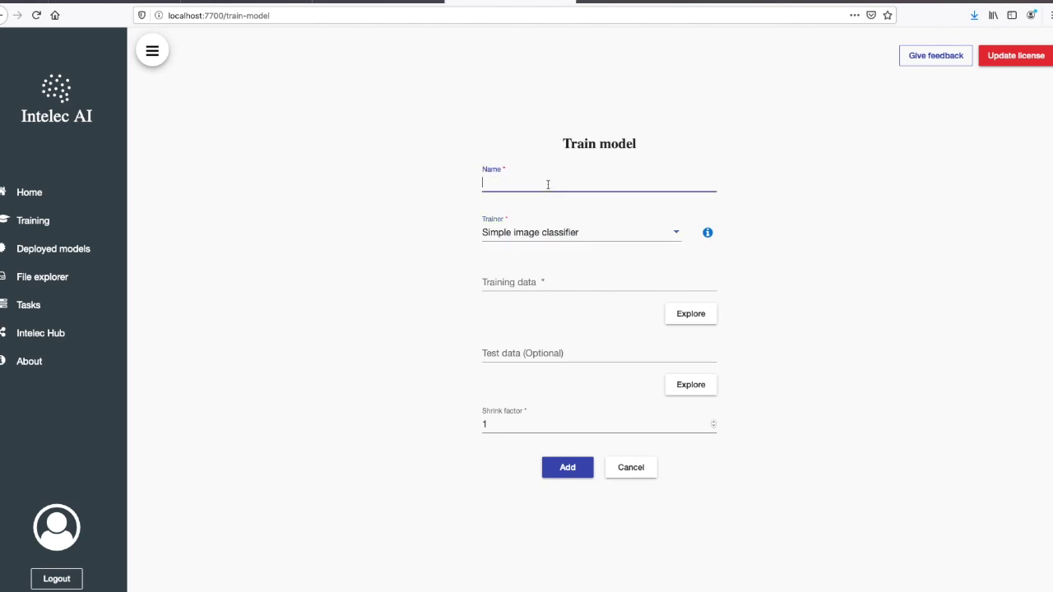
pyautogui.write('Simple DR detector')
# Step: Choose the training folder inside the diabetic retinopathy folder as the model's training data
pyautogui.click(692, 320)
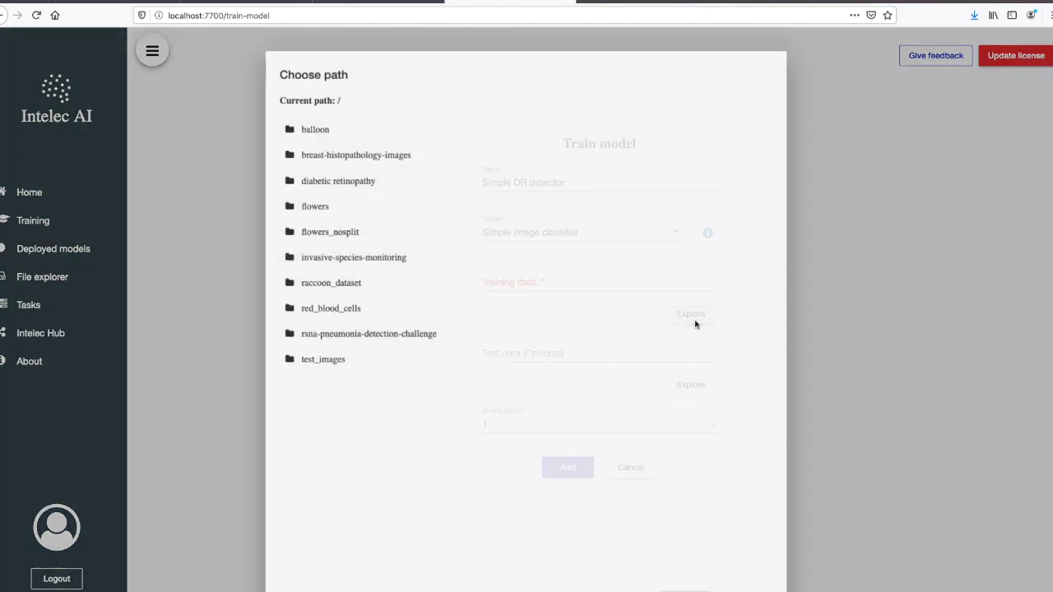
pyautogui.doubleClick(383, 160)
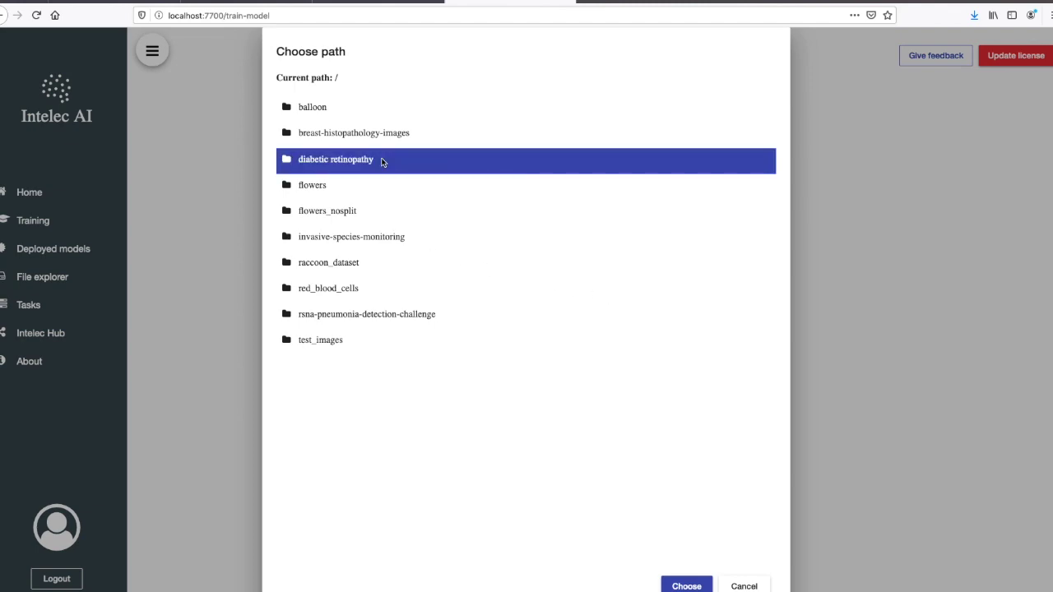
pyautogui.click(378, 186)
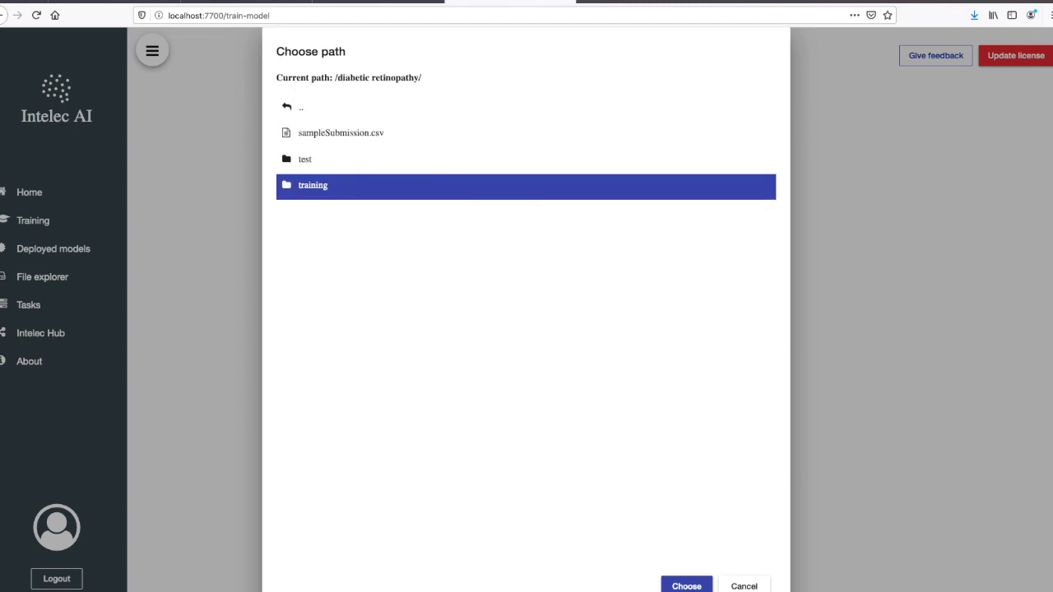
pyautogui.click(686, 585)
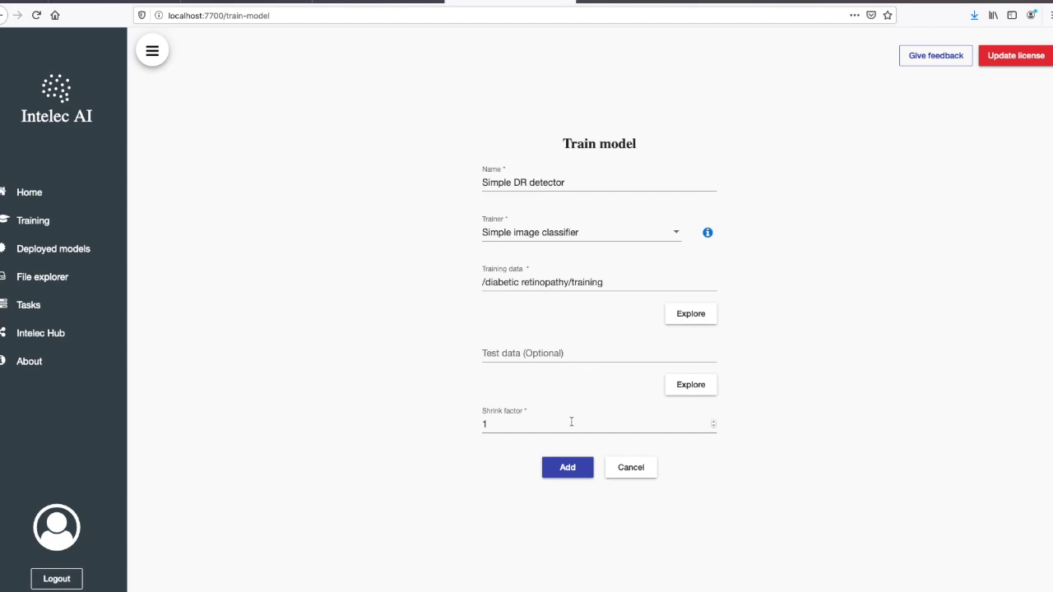
# Step: Add the Simple DR detector model with a shrink factor of 20 and run its training
pyautogui.doubleClick(520, 422)
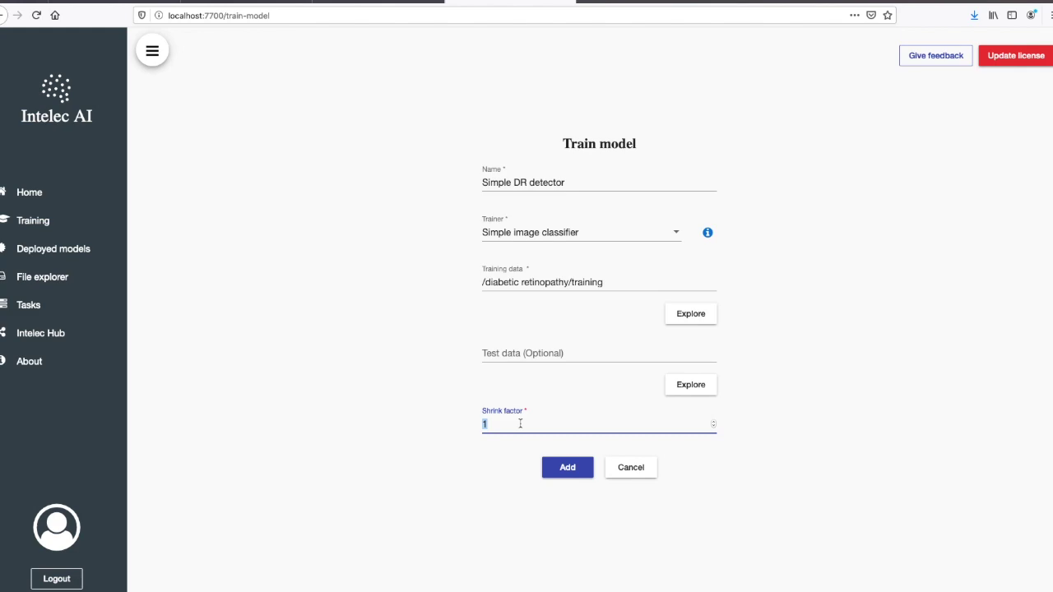
pyautogui.write('20')
pyautogui.click(561, 473)
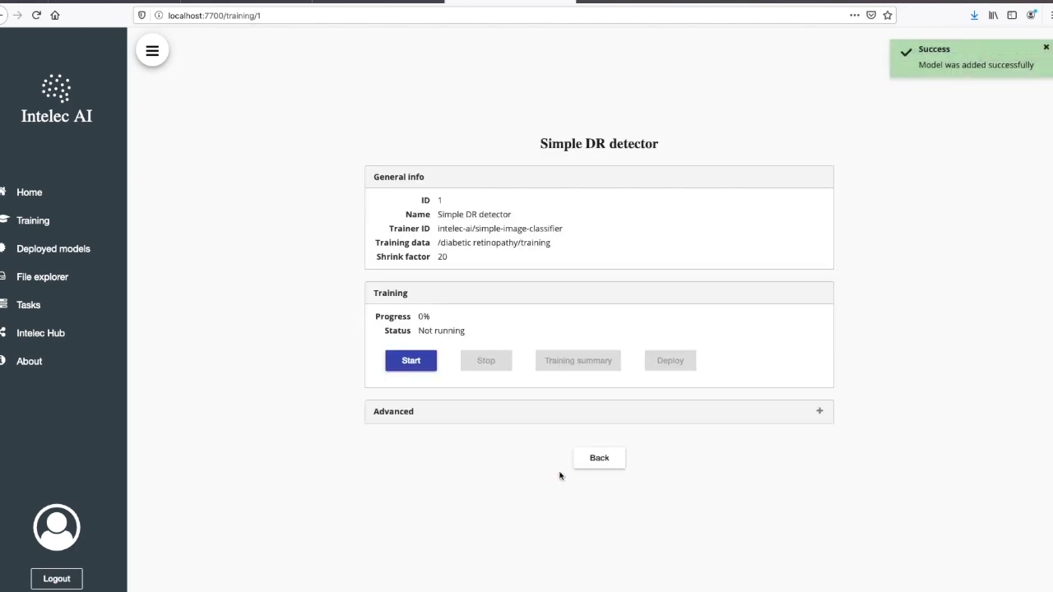
pyautogui.click(414, 364)
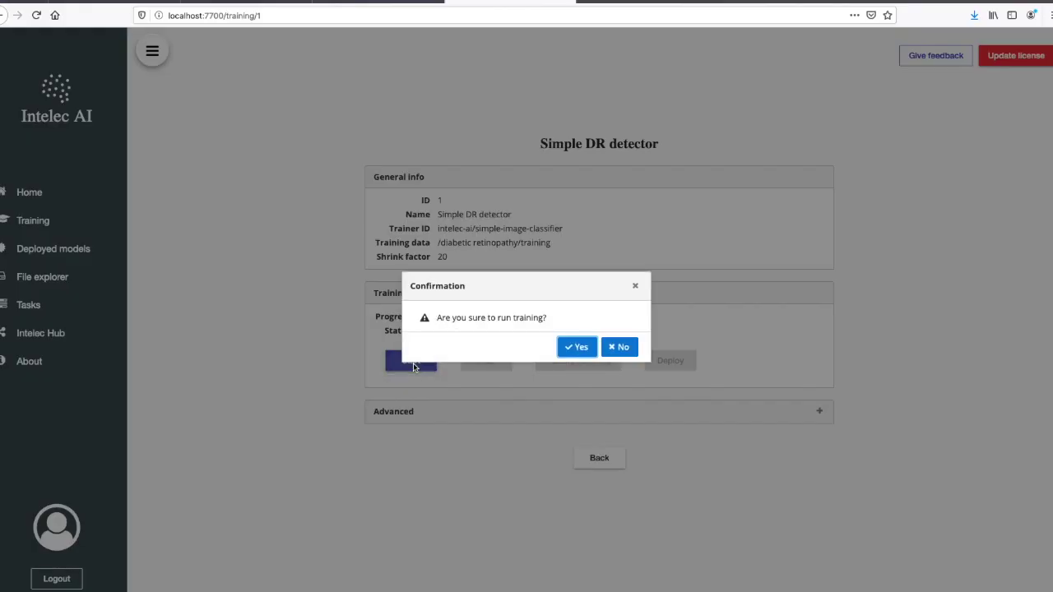
pyautogui.click(568, 357)
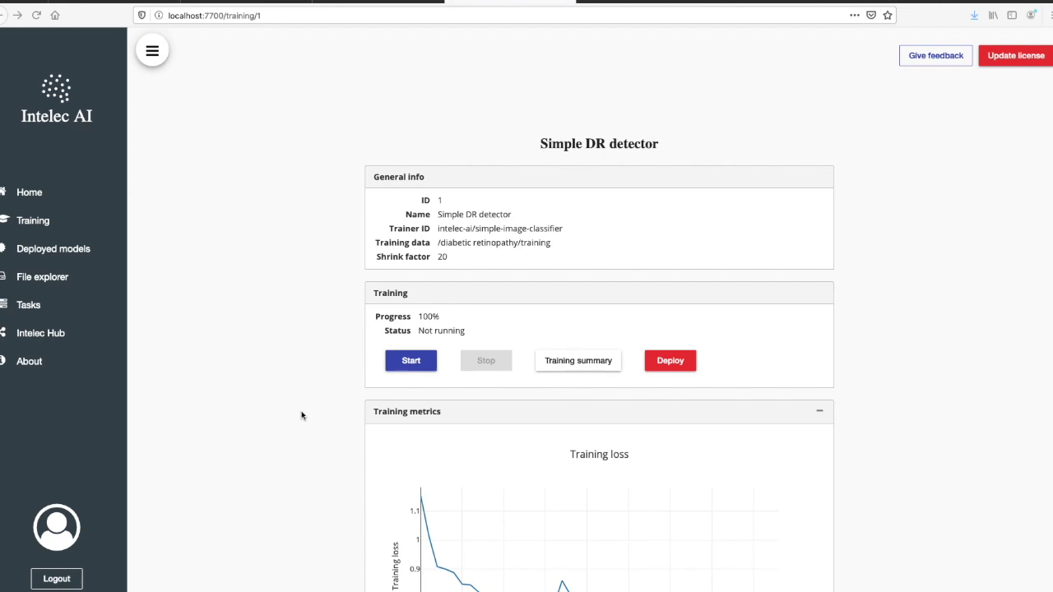
# Step: Examine the Simple DR detector's training loss, validation loss and validation accuracy charts, and its training summary
pyautogui.scroll(-3, 302, 416)
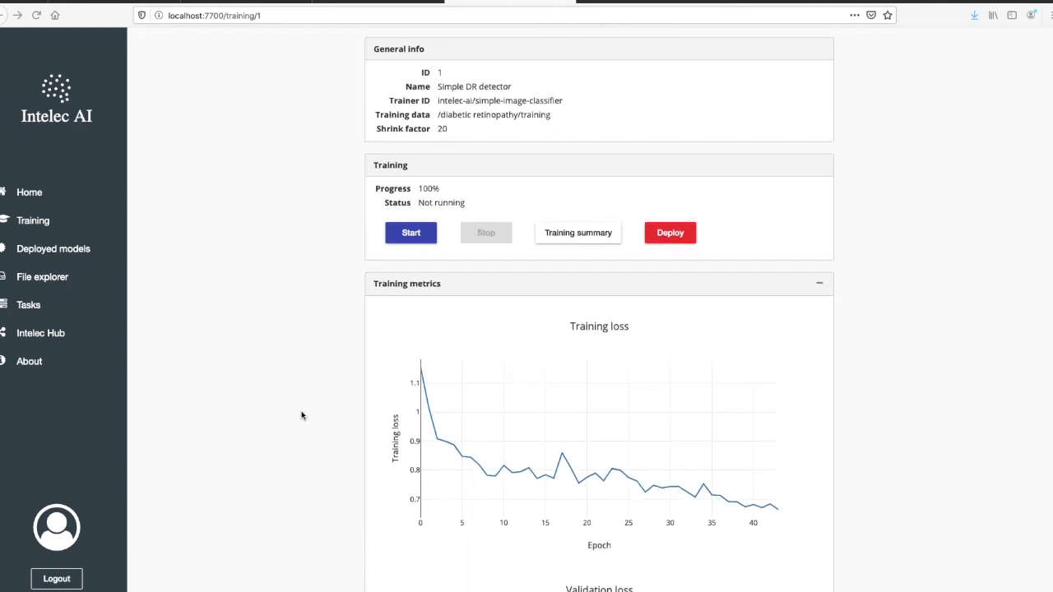
pyautogui.scroll(-3, 302, 416)
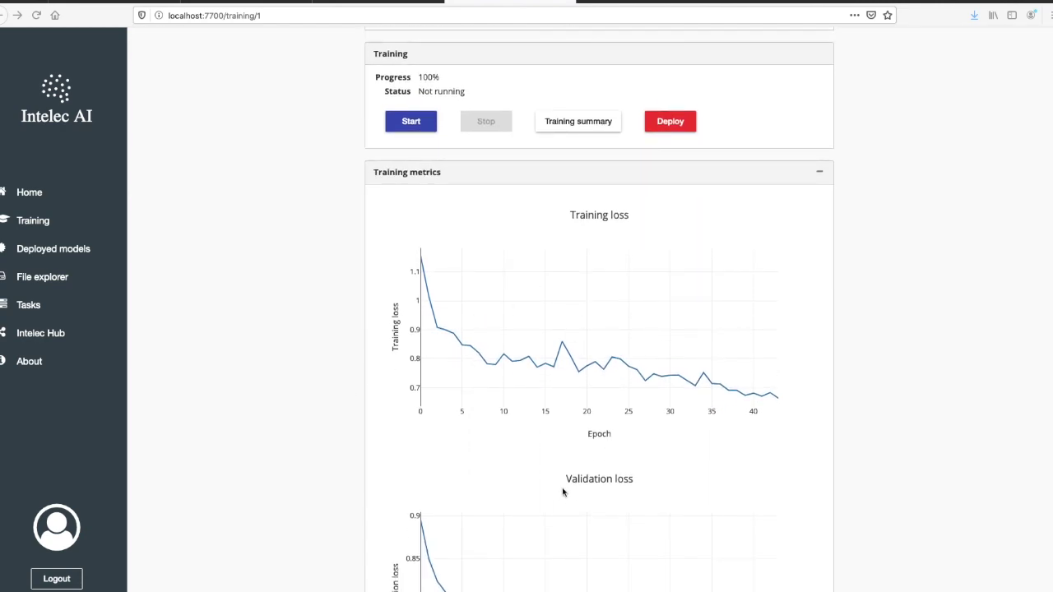
pyautogui.scroll(-4, 647, 501)
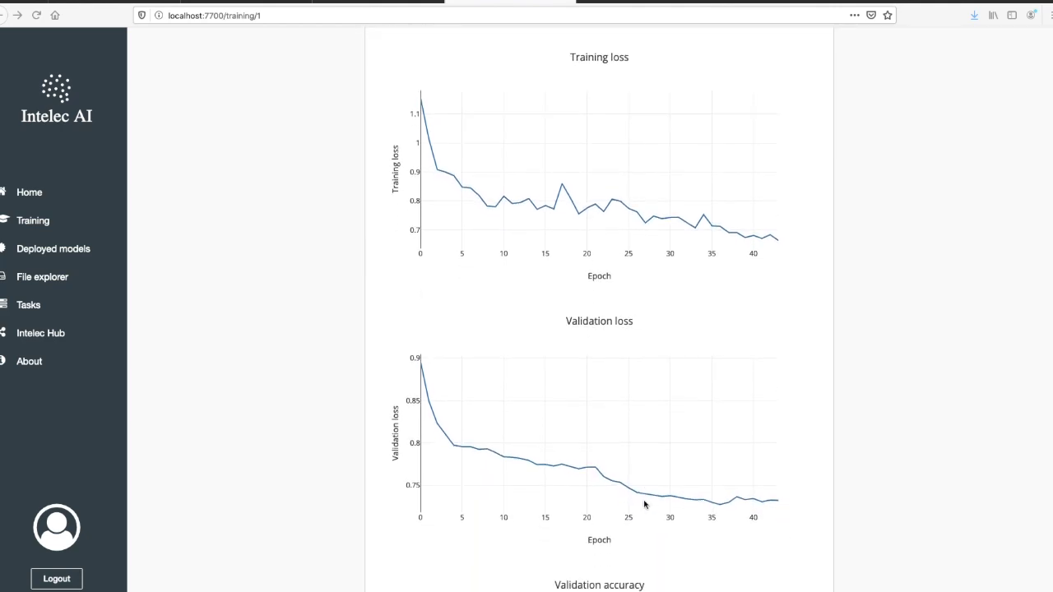
pyautogui.scroll(-4, 645, 504)
pyautogui.scroll(-3, 639, 500)
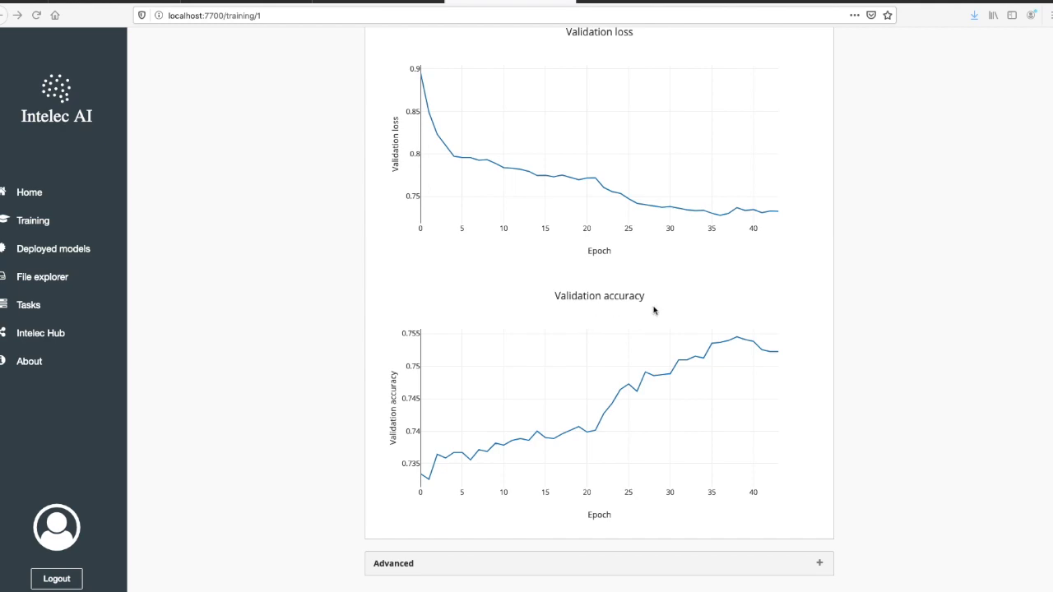
pyautogui.scroll(14, 717, 344)
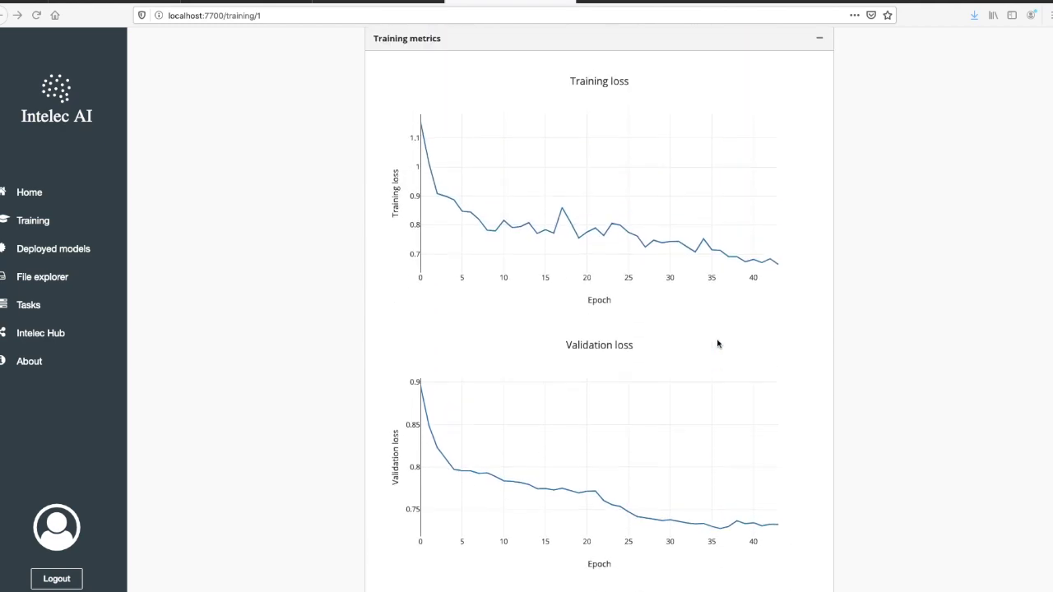
pyautogui.scroll(2, 717, 344)
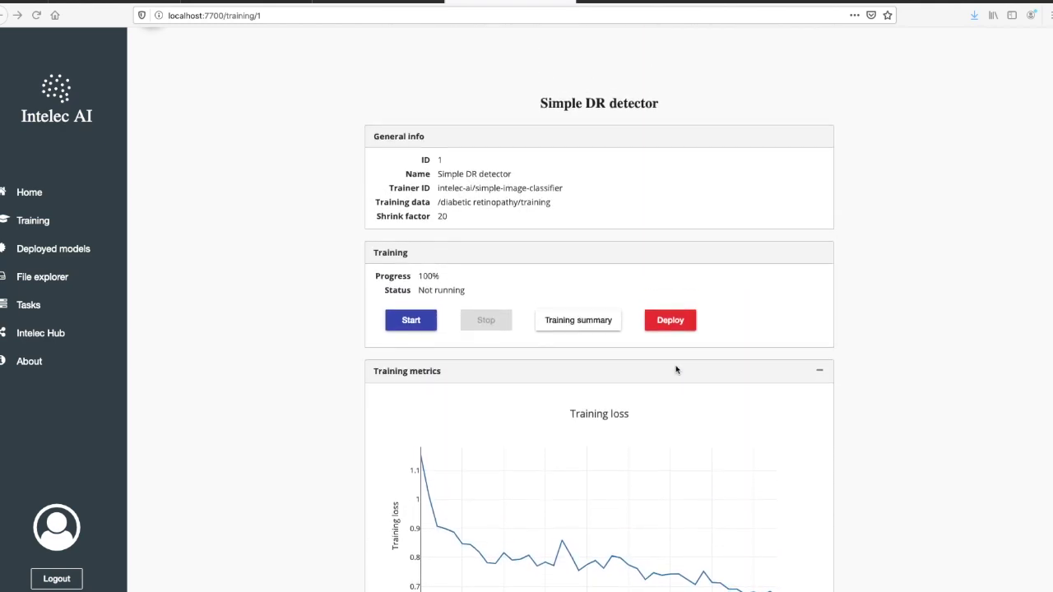
pyautogui.click(567, 329)
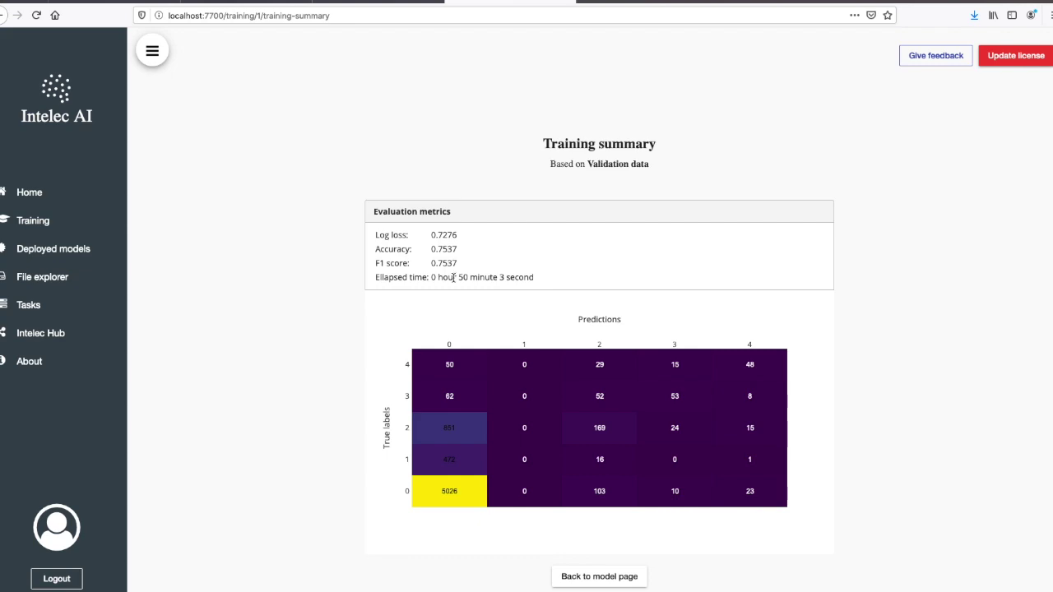
# Step: Set up another model training with the Deep image classifier trainer and the name "Deep DR classifier"
pyautogui.click(64, 228)
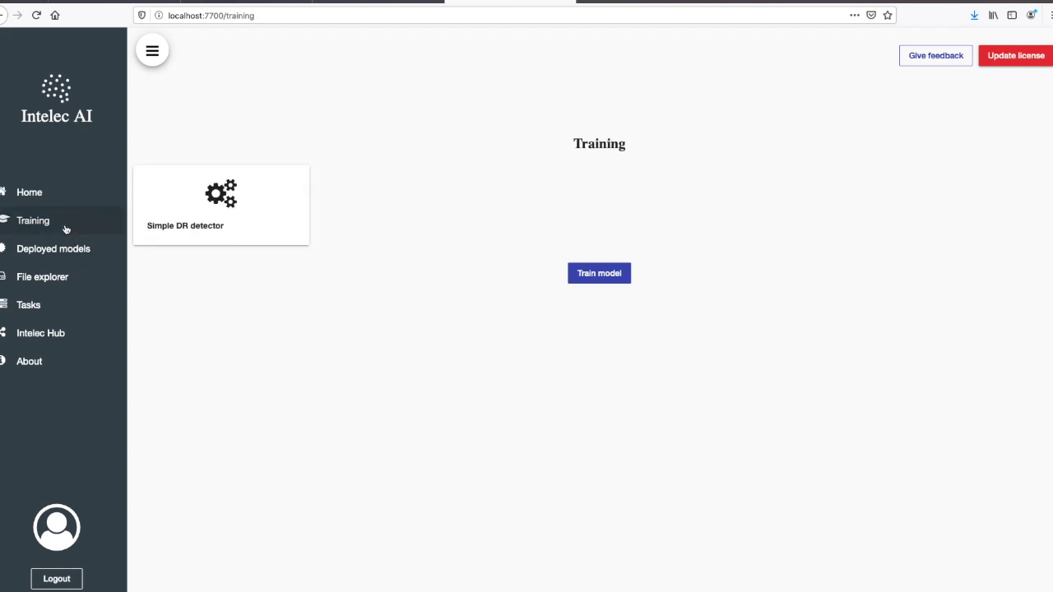
pyautogui.click(583, 273)
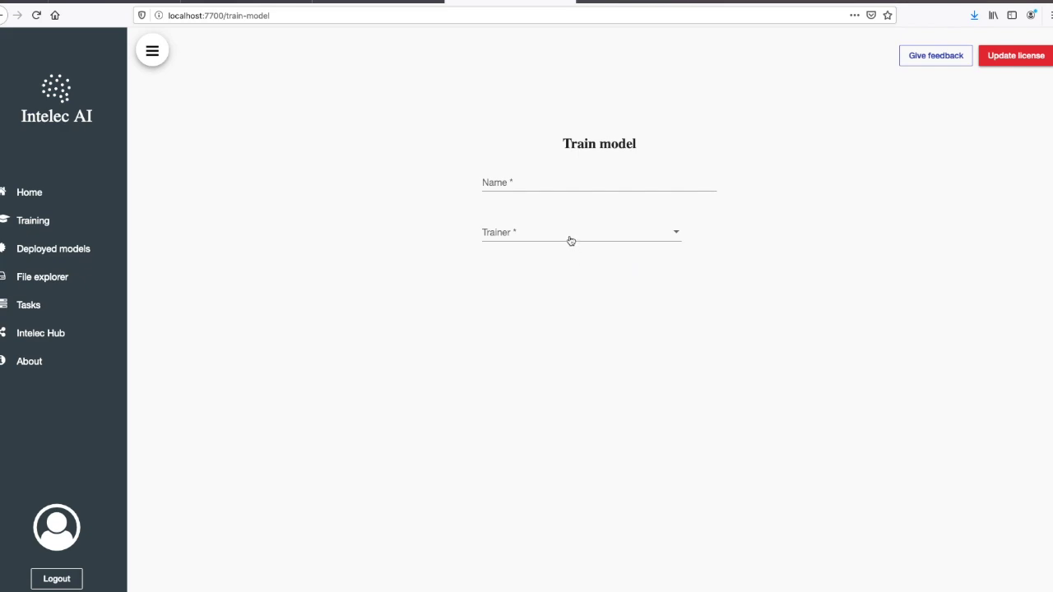
pyautogui.click(571, 240)
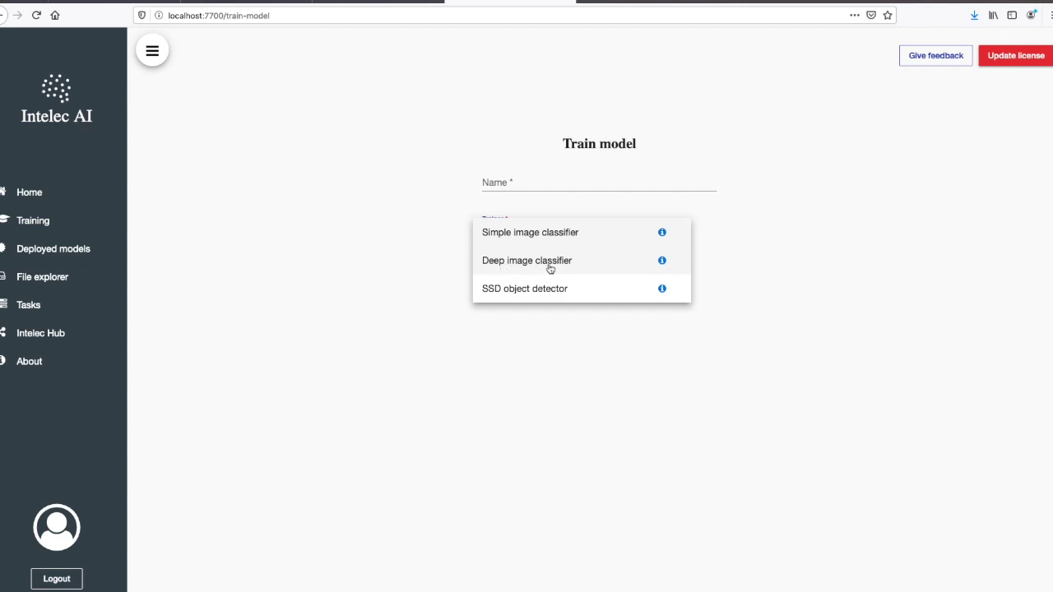
pyautogui.click(551, 262)
pyautogui.click(515, 182)
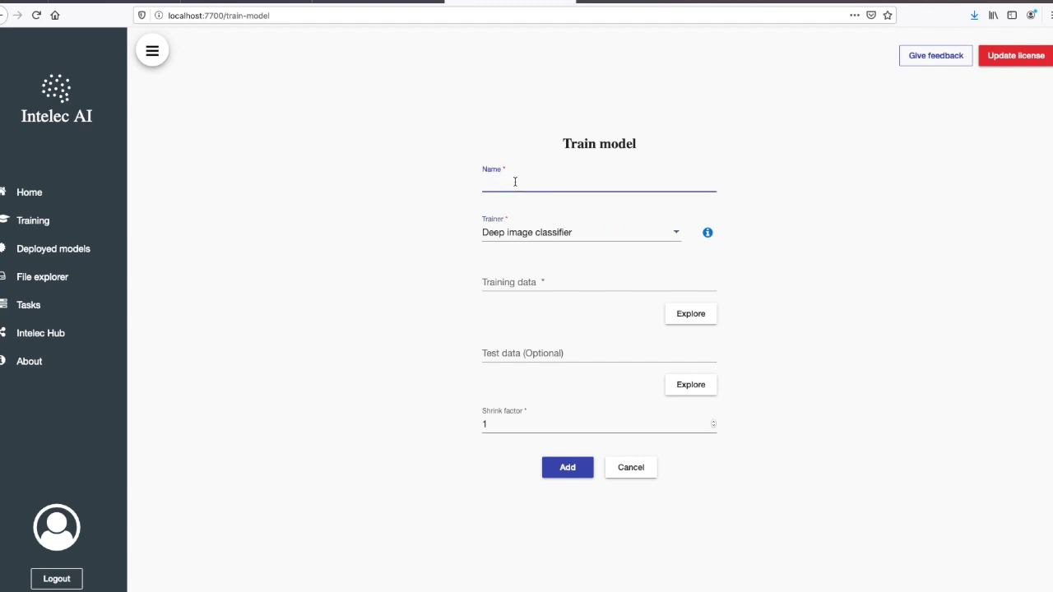
pyautogui.write('Deep DR cl')
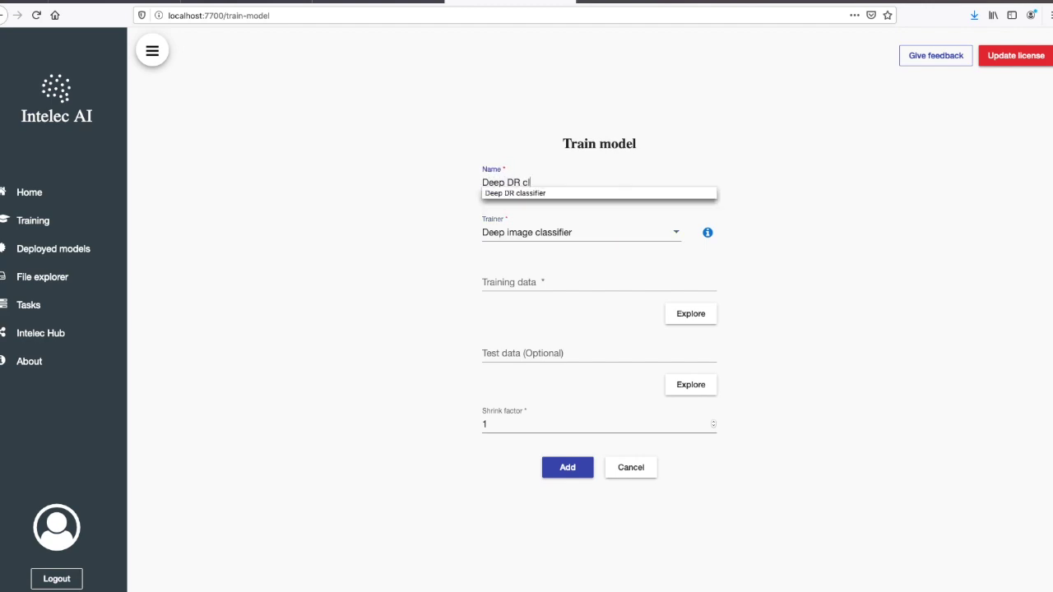
pyautogui.press('Down')
# Step: Select /diabetic retinopathy/training as the training data for the Deep DR classifier
pyautogui.click(678, 316)
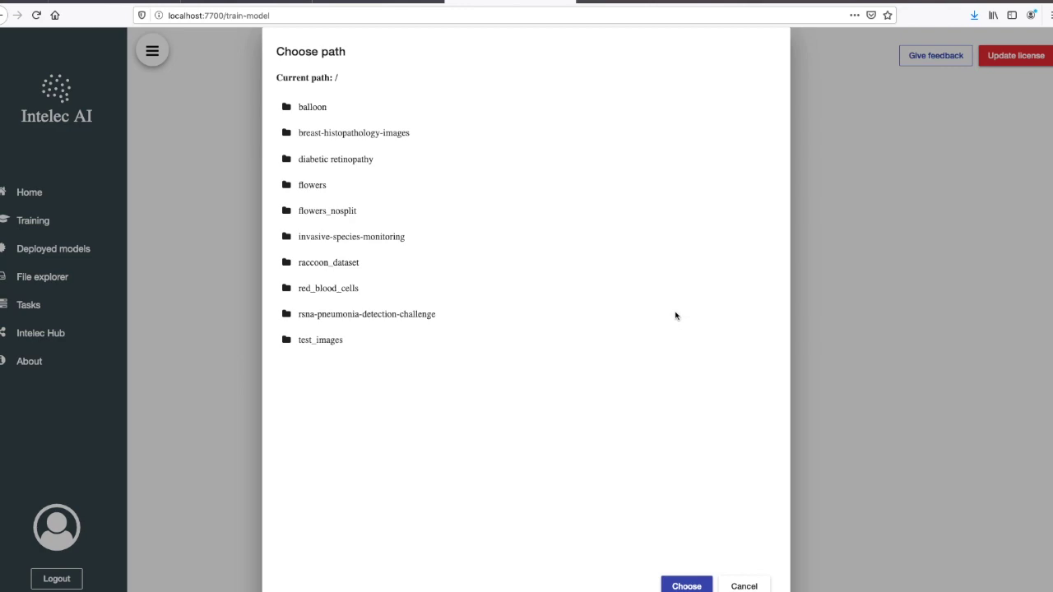
pyautogui.click(341, 162)
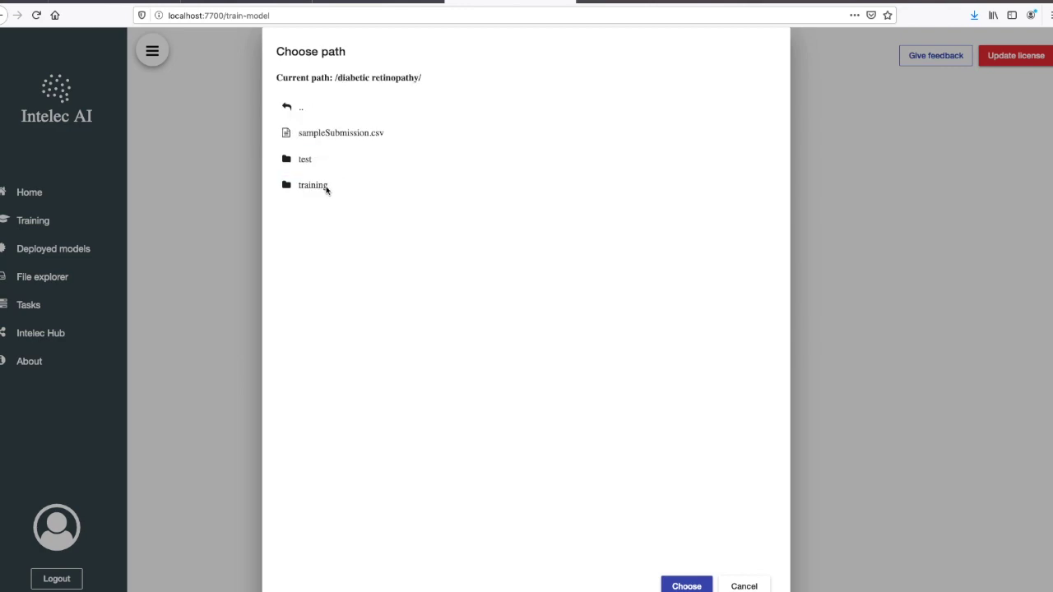
pyautogui.click(326, 187)
pyautogui.click(675, 586)
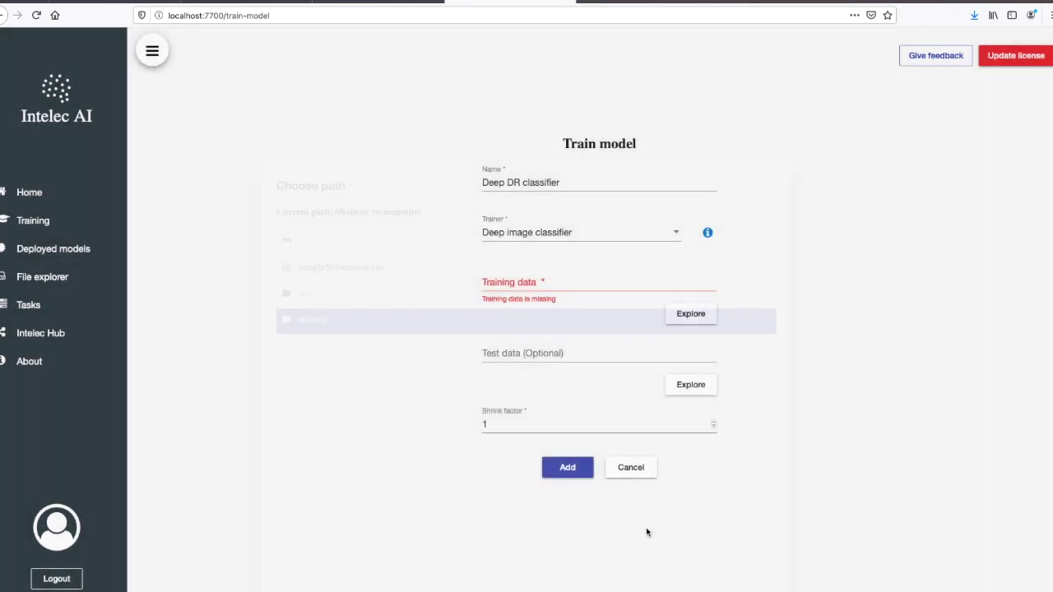
# Step: Add the Deep DR classifier model with a shrink factor of 20 and run its training
pyautogui.click(512, 424)
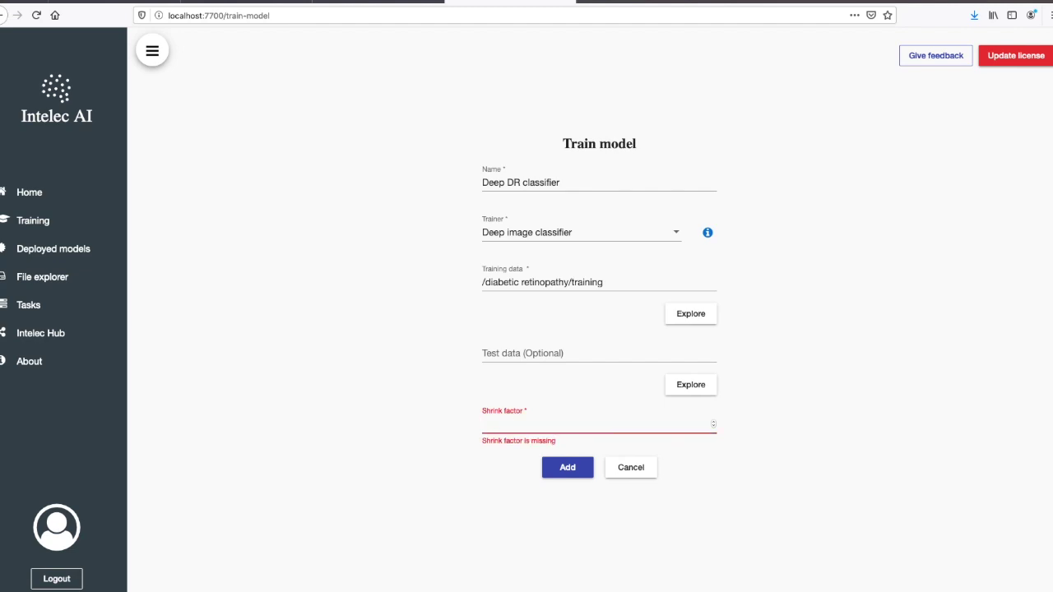
pyautogui.write('20')
pyautogui.click(566, 469)
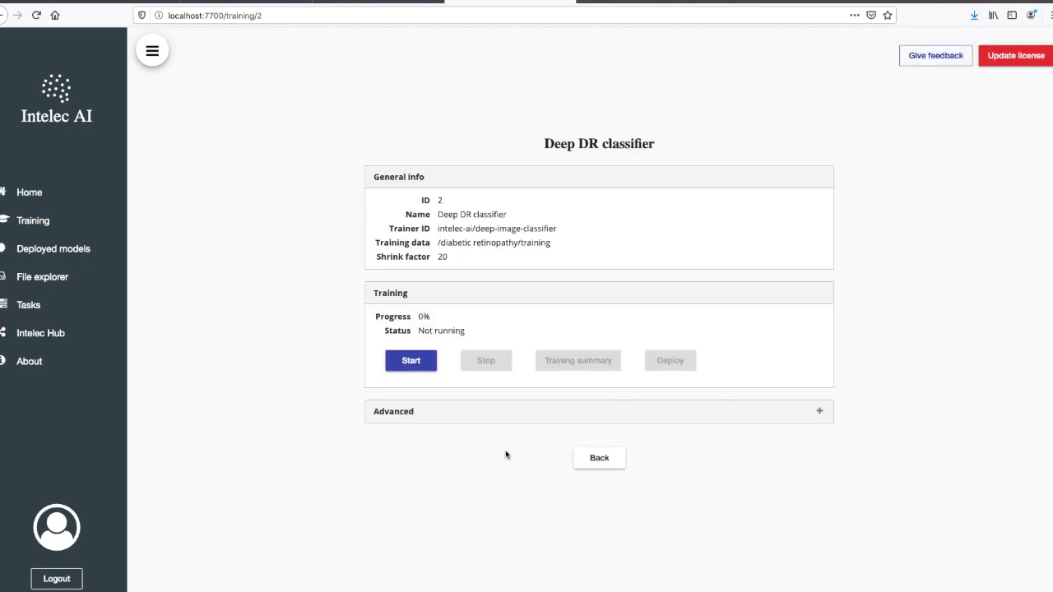
pyautogui.click(418, 360)
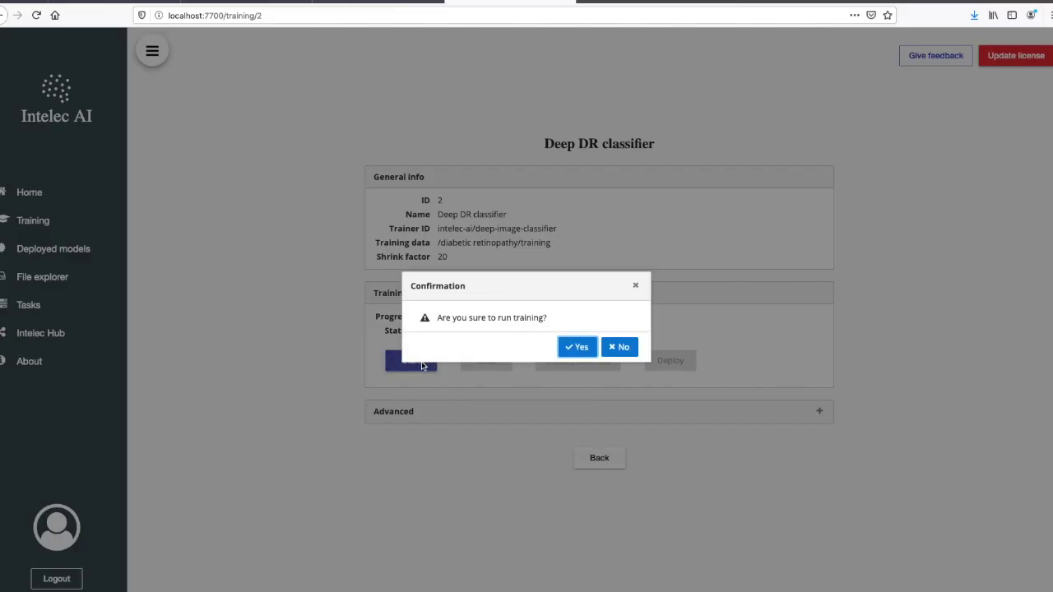
pyautogui.click(570, 349)
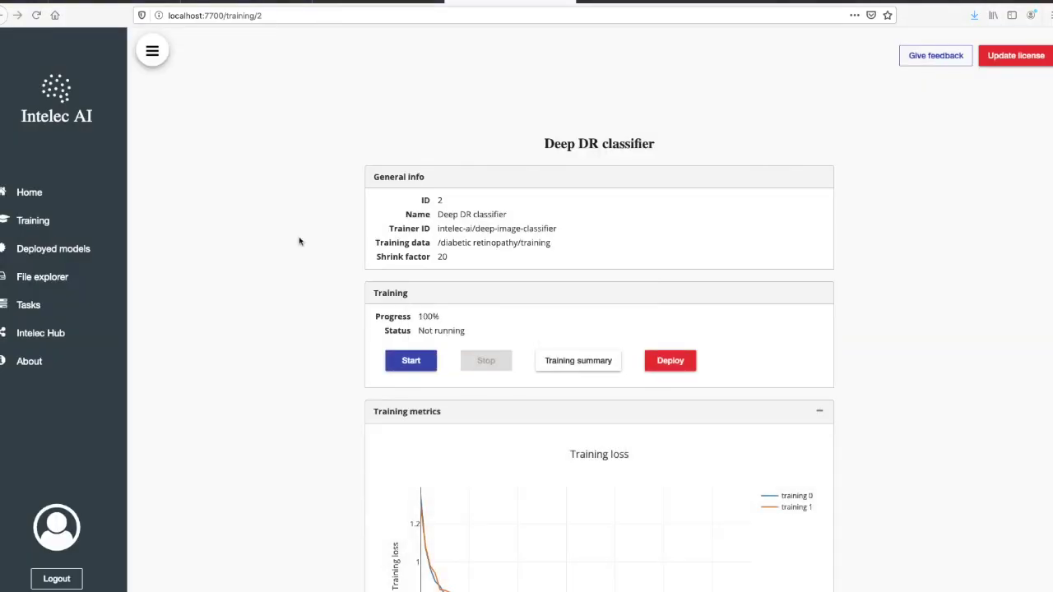
# Step: Review the Deep DR classifier's loss and accuracy charts and its training summary, ending back on the model page
pyautogui.scroll(-2, 298, 239)
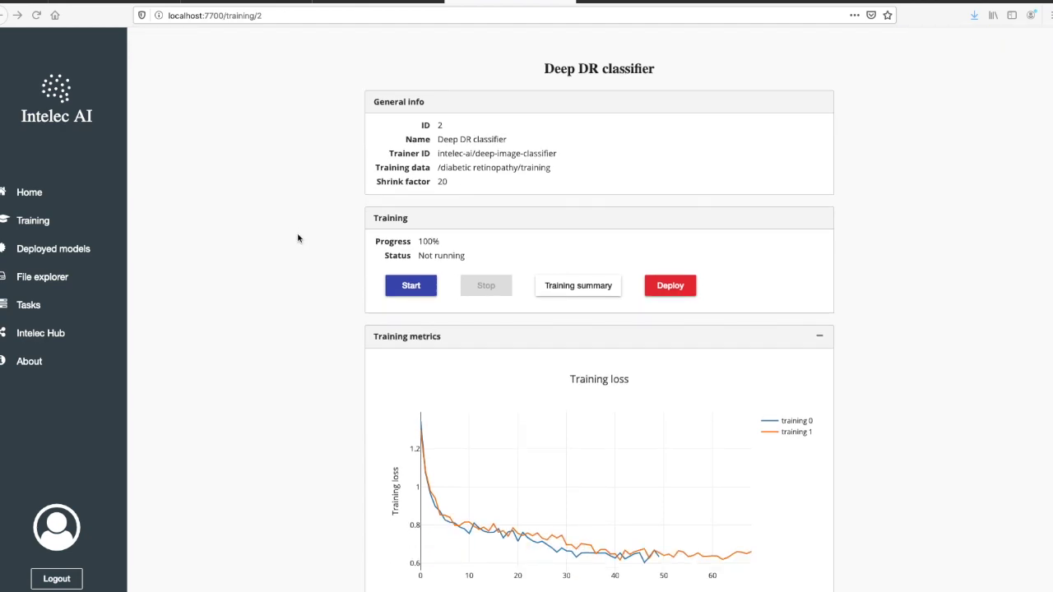
pyautogui.scroll(-5, 298, 238)
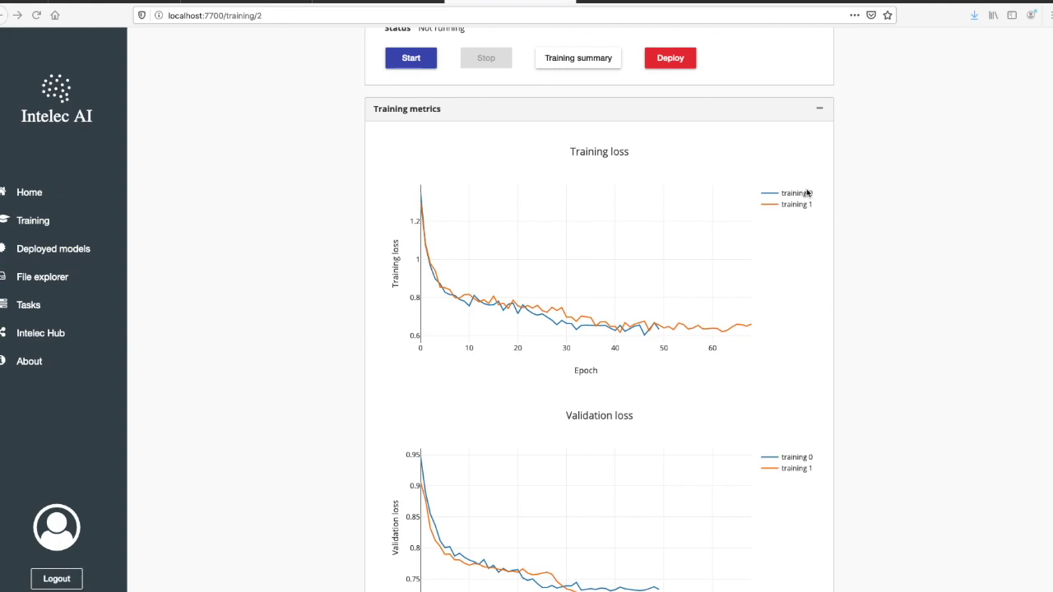
pyautogui.scroll(-5, 792, 268)
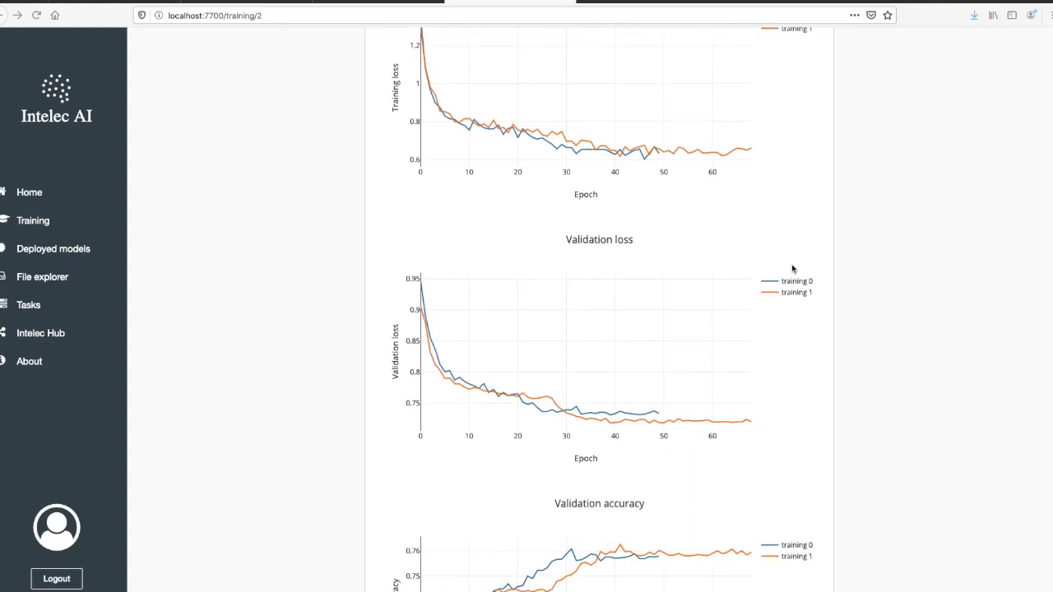
pyautogui.scroll(-2, 793, 268)
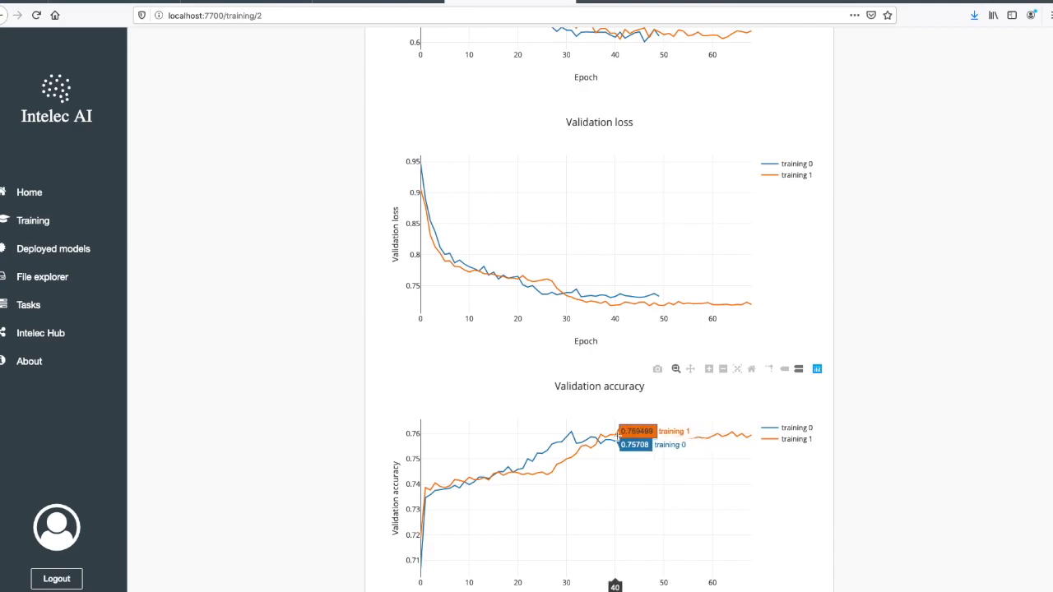
pyautogui.moveTo(620, 430)
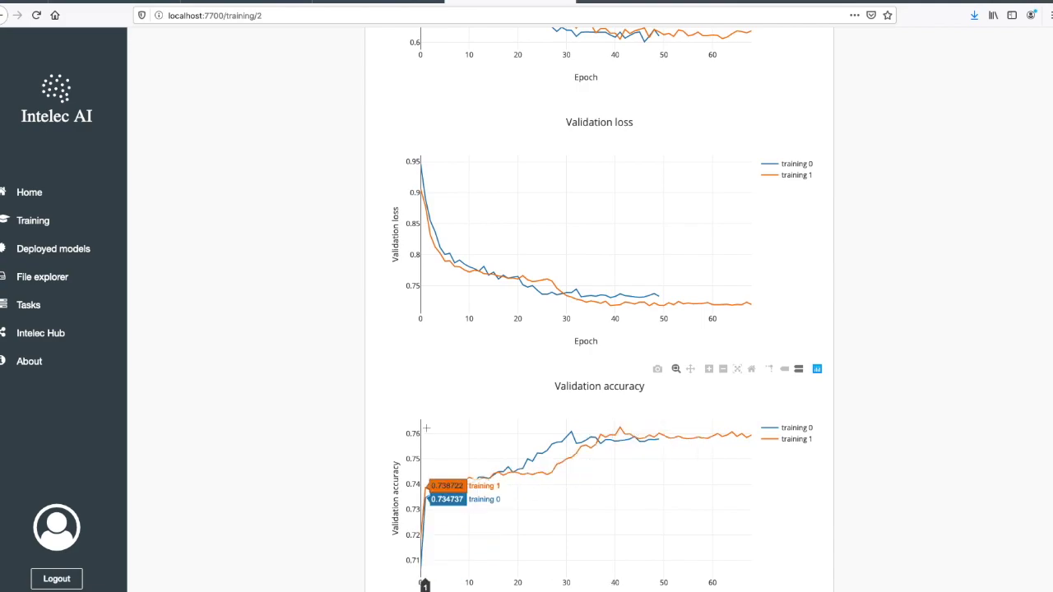
pyautogui.scroll(6, 364, 264)
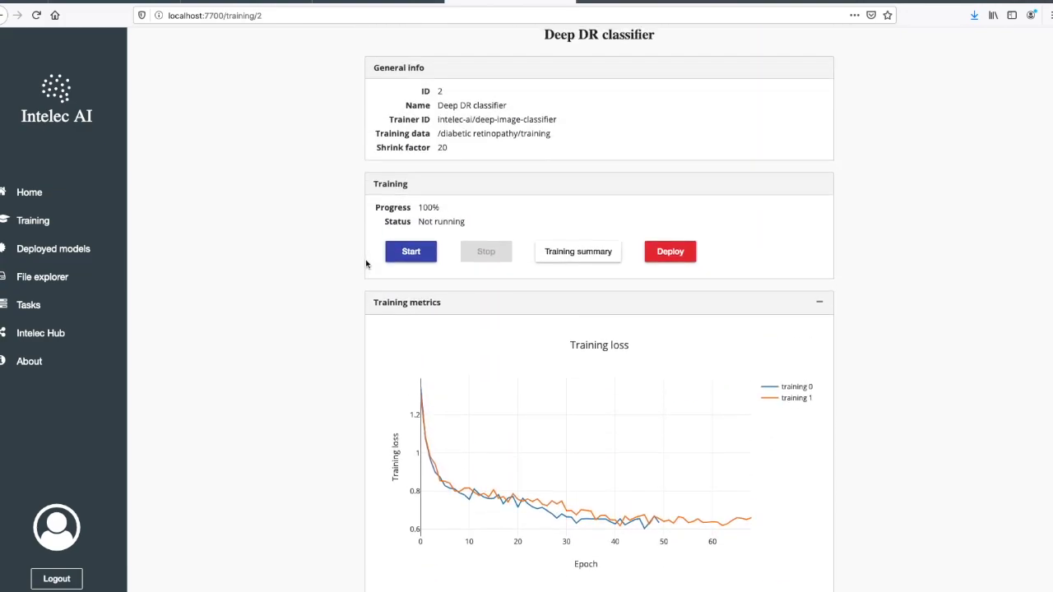
pyautogui.click(581, 278)
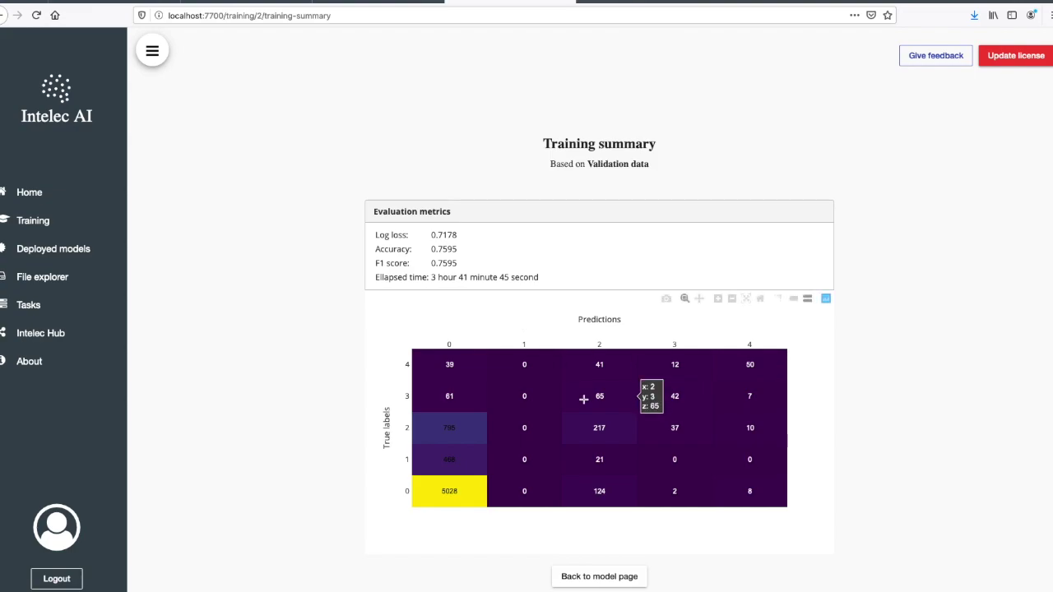
pyautogui.click(627, 583)
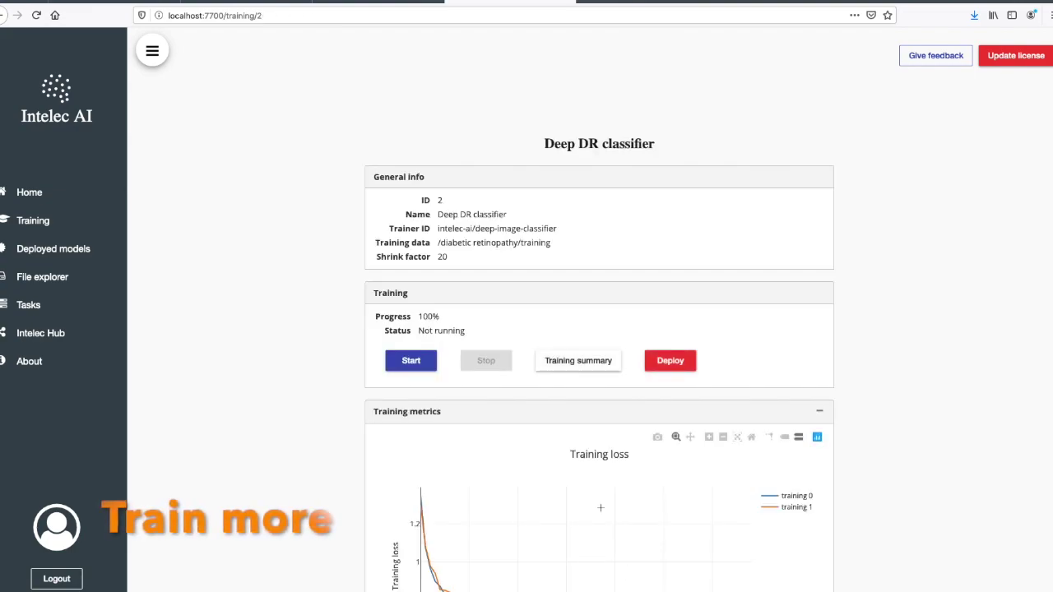
# Step: Run the training of the Deep DR classifier once more
pyautogui.click(405, 364)
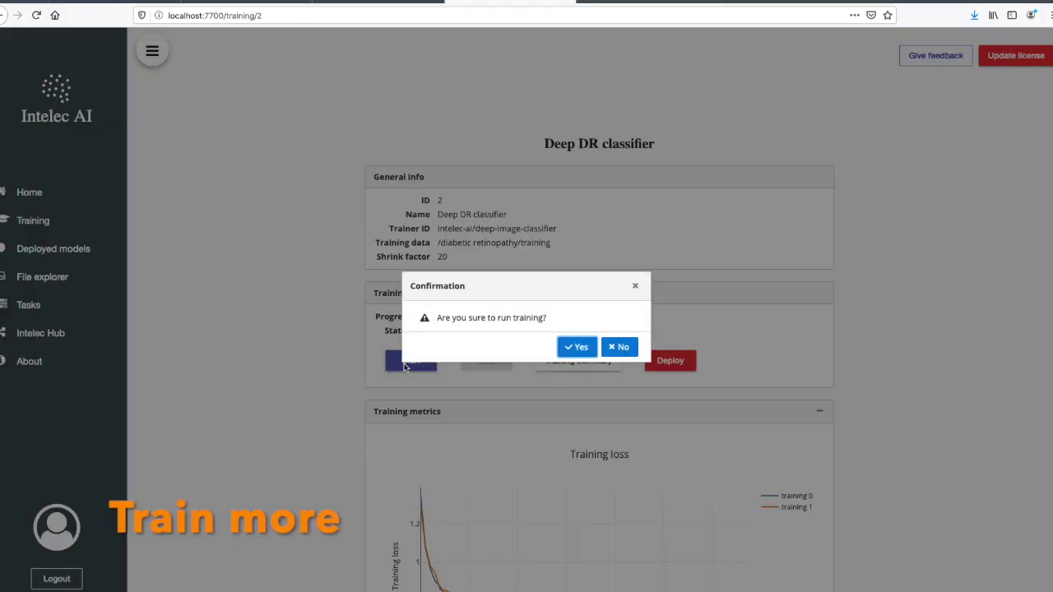
pyautogui.click(576, 347)
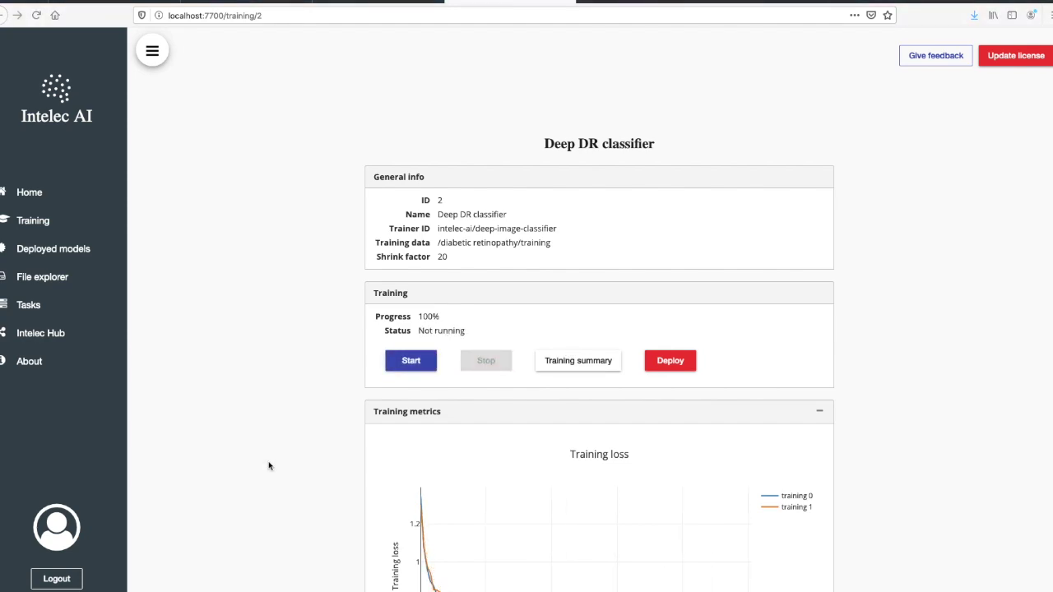
# Step: Examine the retrained Deep DR classifier's loss and accuracy charts and its training summary, ending back on the model page
pyautogui.scroll(-3, 271, 459)
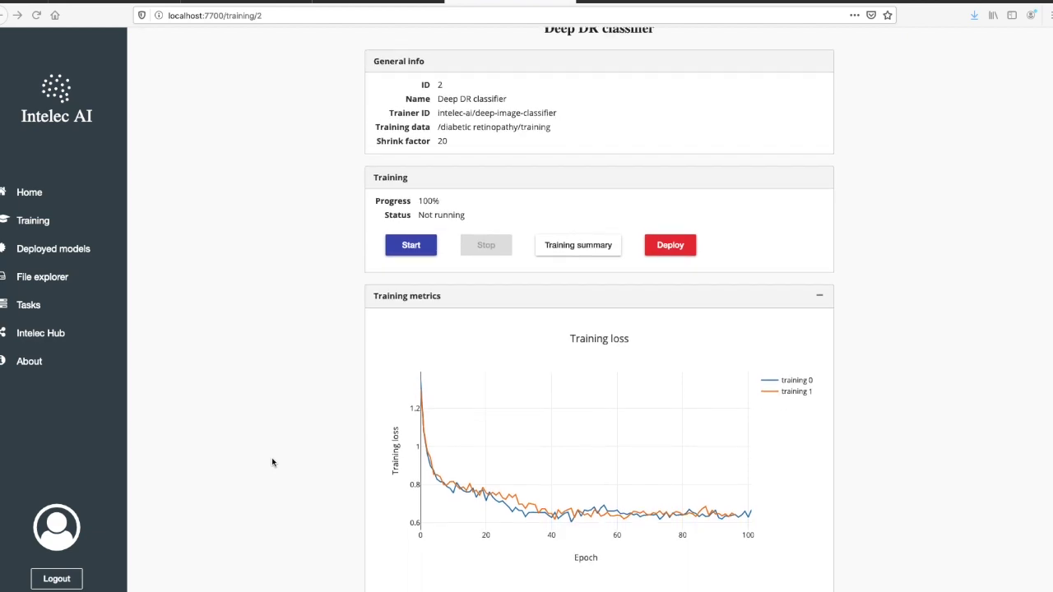
pyautogui.scroll(-3, 272, 463)
pyautogui.scroll(-2, 271, 462)
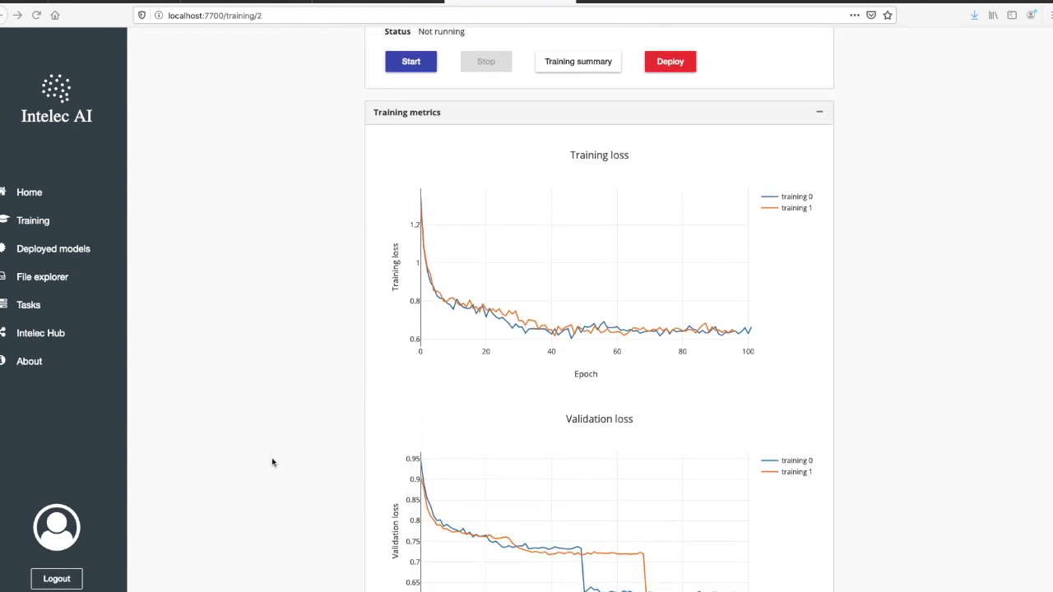
pyautogui.scroll(-2, 272, 462)
pyautogui.scroll(-3, 271, 462)
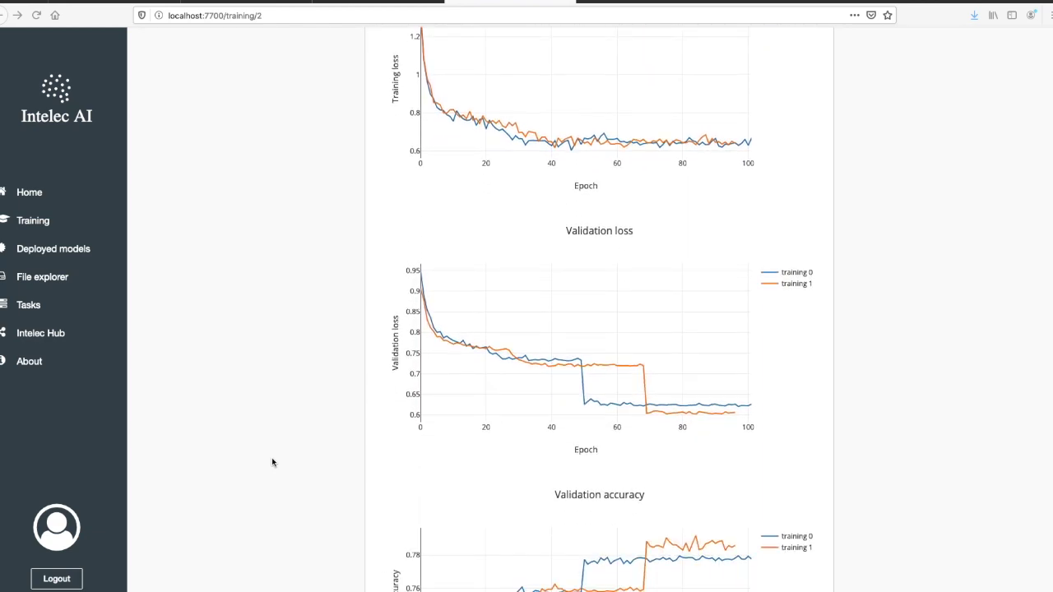
pyautogui.scroll(-2, 272, 462)
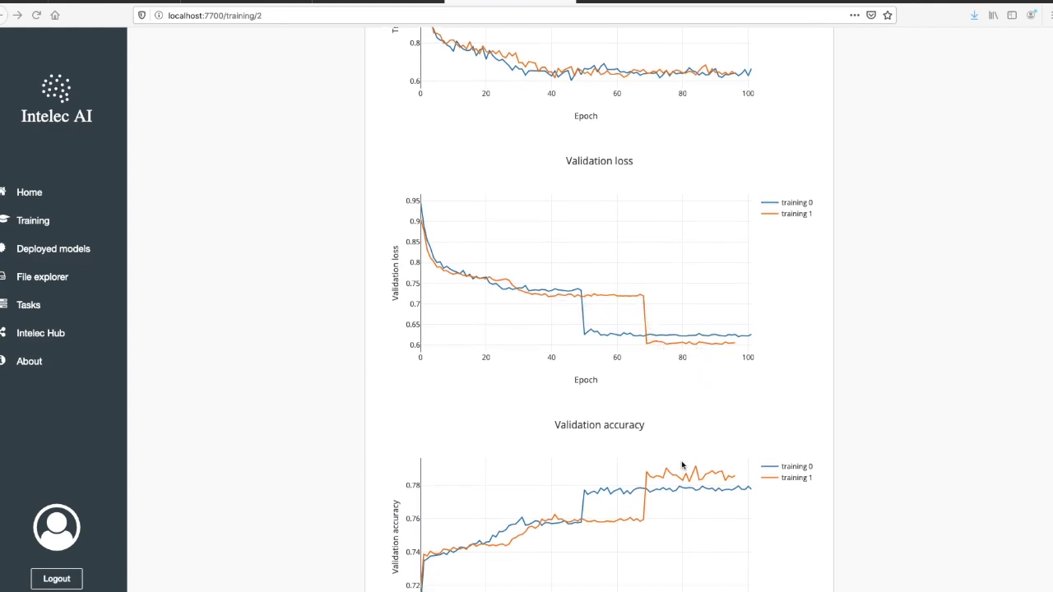
pyautogui.scroll(-3, 683, 472)
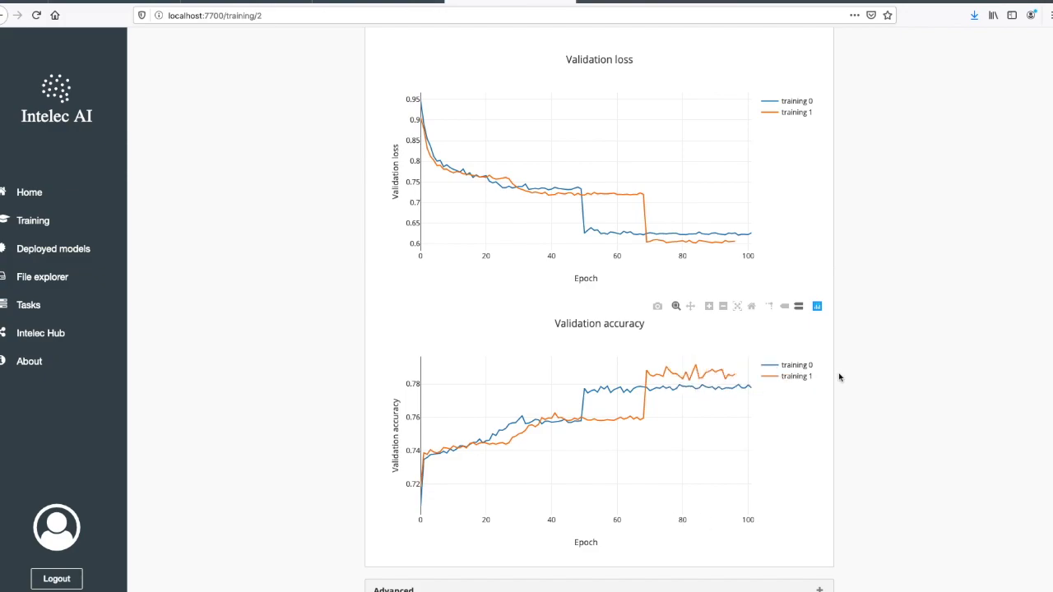
pyautogui.scroll(5, 882, 350)
pyautogui.scroll(4, 884, 350)
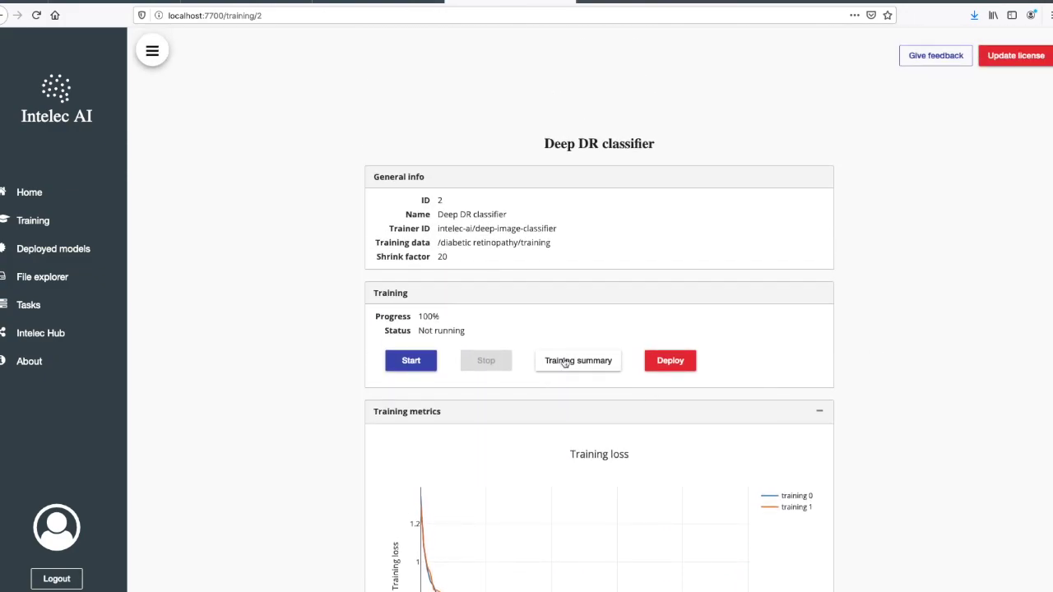
pyautogui.click(565, 362)
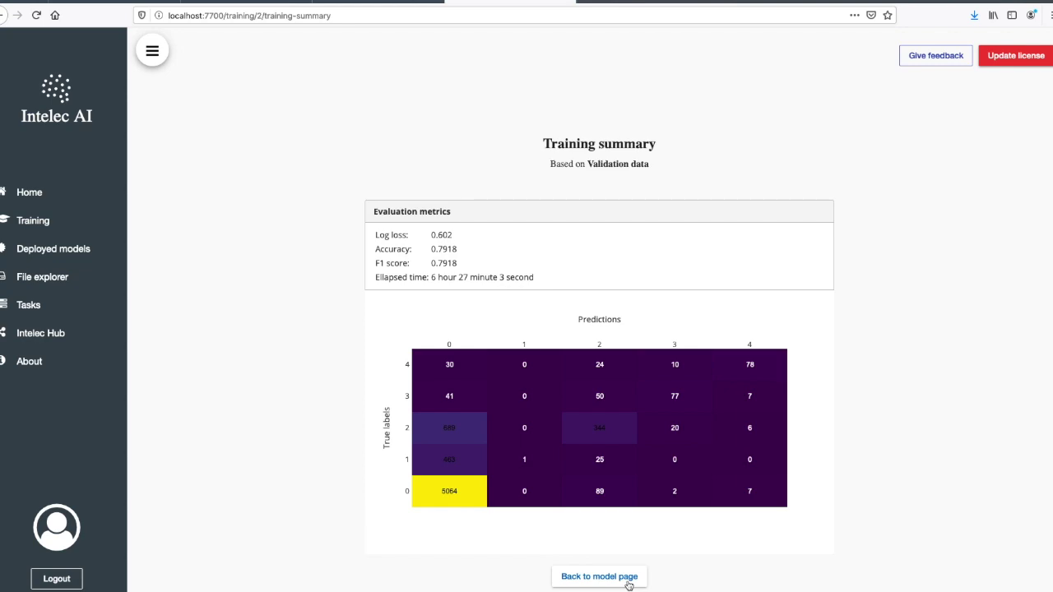
pyautogui.click(630, 584)
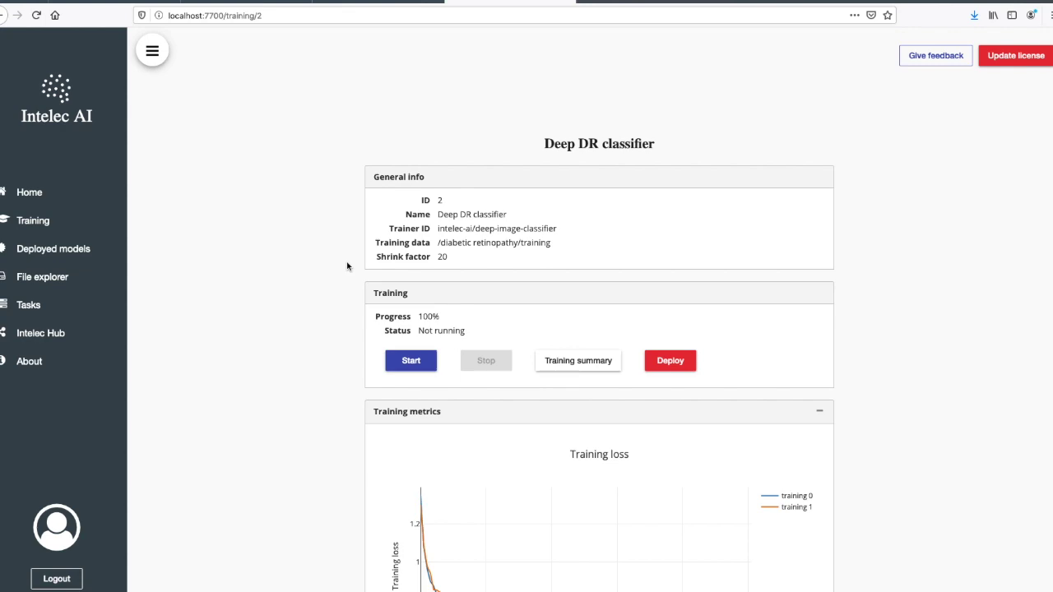
# Step: Set up a new model training named "Deep DR classifier medRes" with the Deep image classifier trainer
pyautogui.click(72, 231)
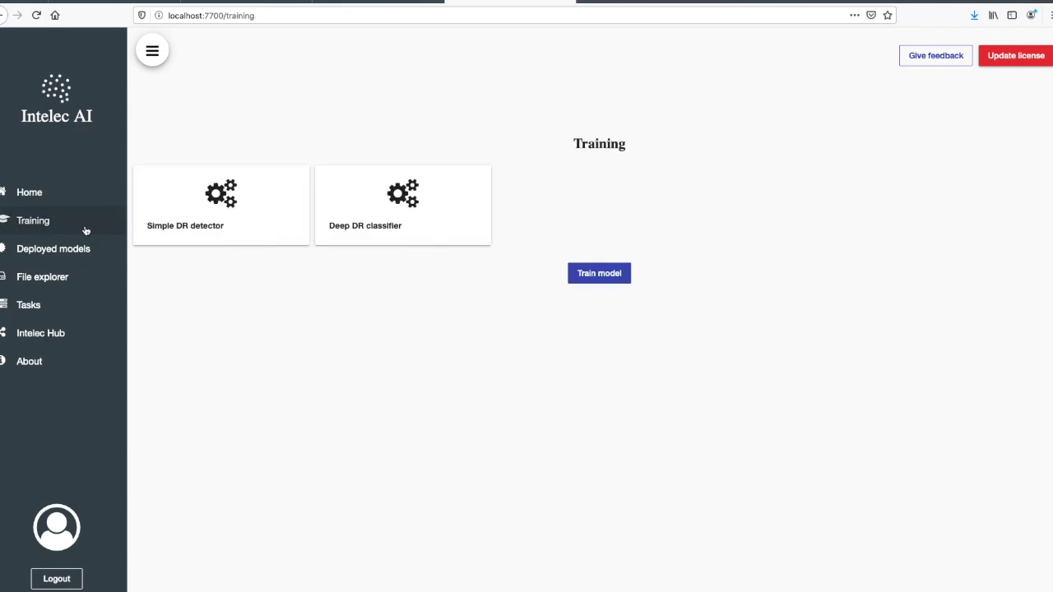
pyautogui.click(599, 274)
pyautogui.click(559, 184)
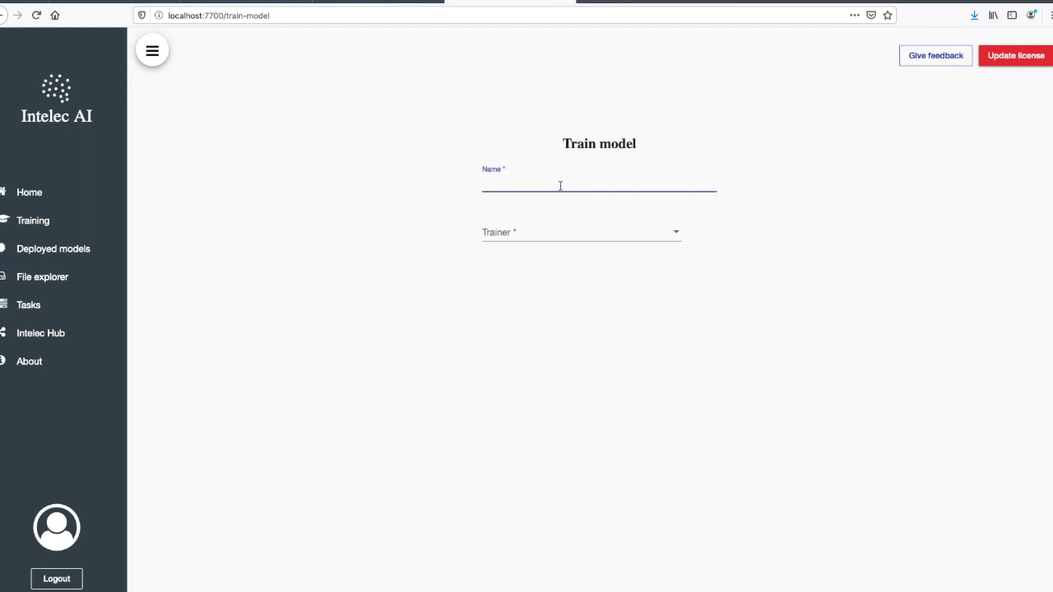
pyautogui.write('Deep DR')
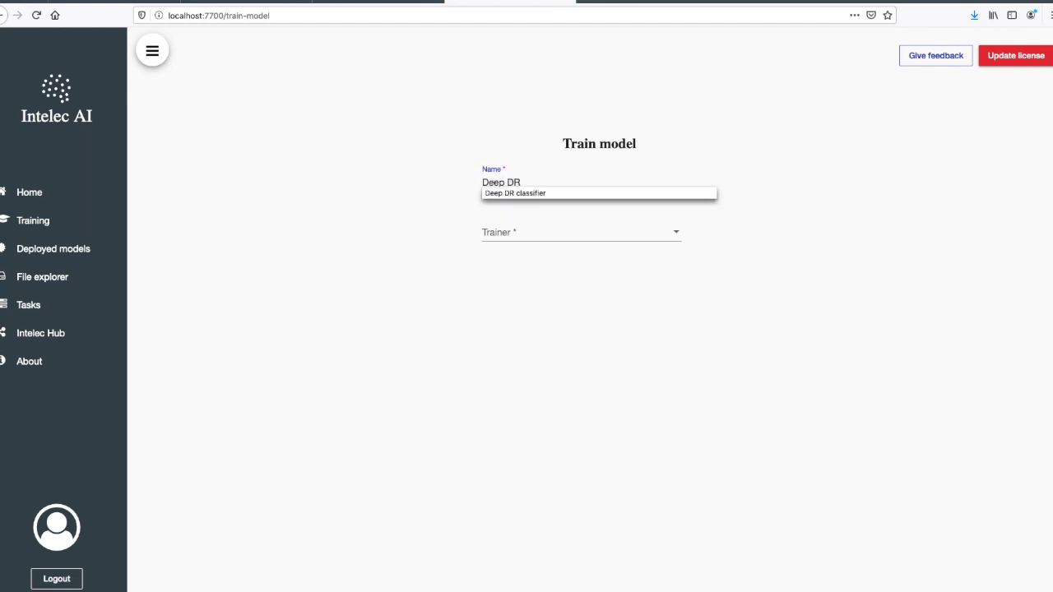
pyautogui.press('Down')
pyautogui.press('Return')
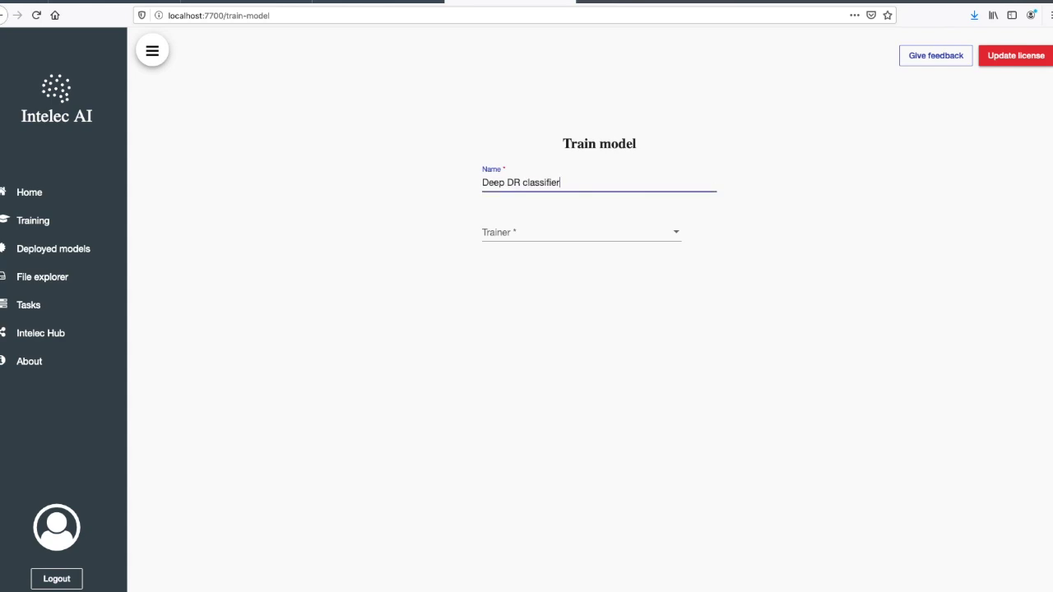
pyautogui.write('medRes')
pyautogui.click(592, 239)
pyautogui.click(601, 264)
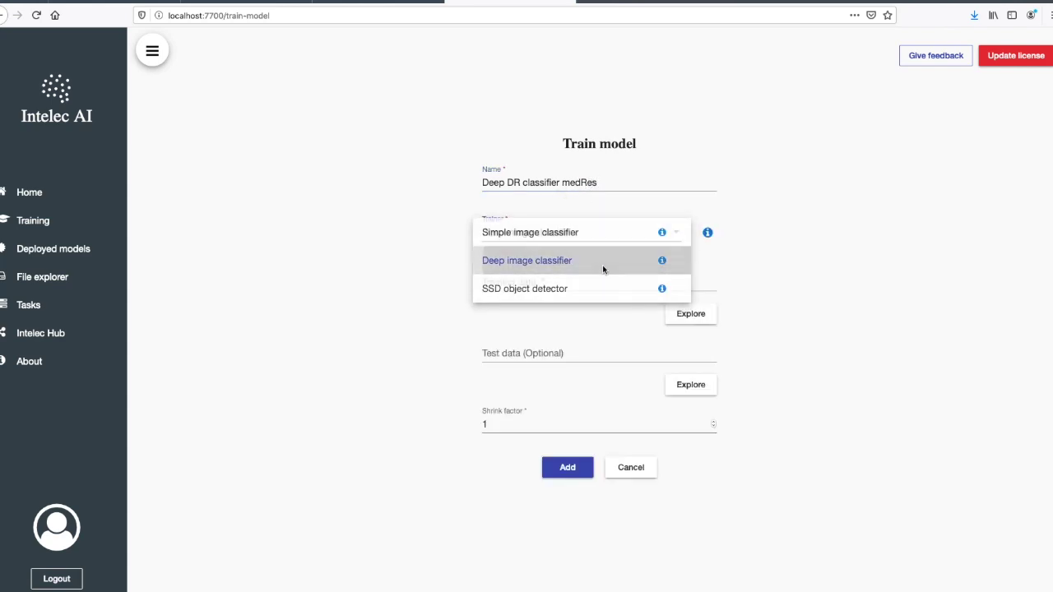
# Step: Select /diabetic retinopathy/training as the training data for Deep DR classifier medRes
pyautogui.click(690, 316)
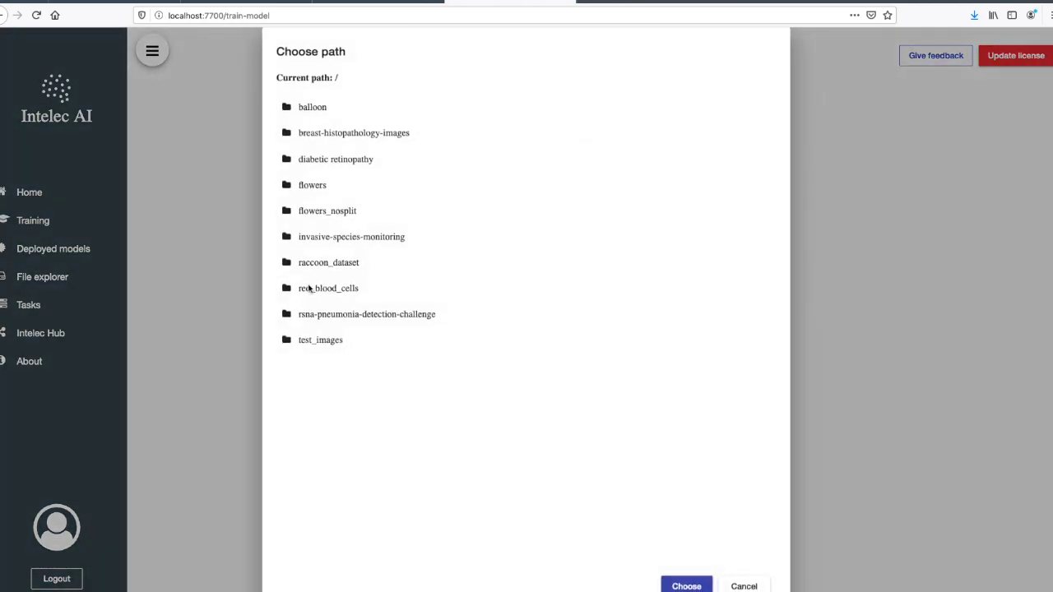
pyautogui.doubleClick(327, 164)
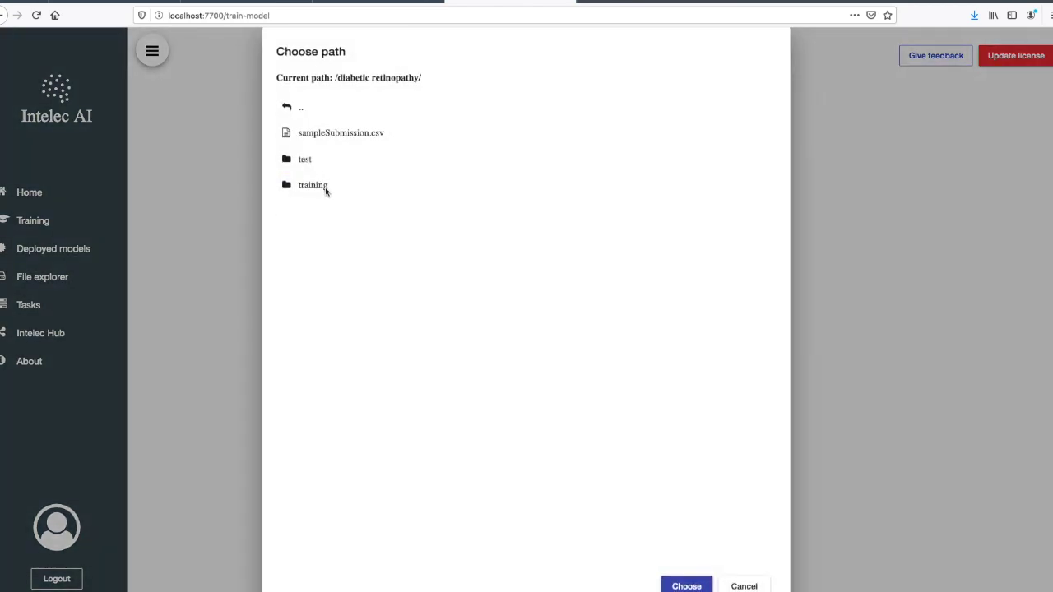
pyautogui.click(324, 187)
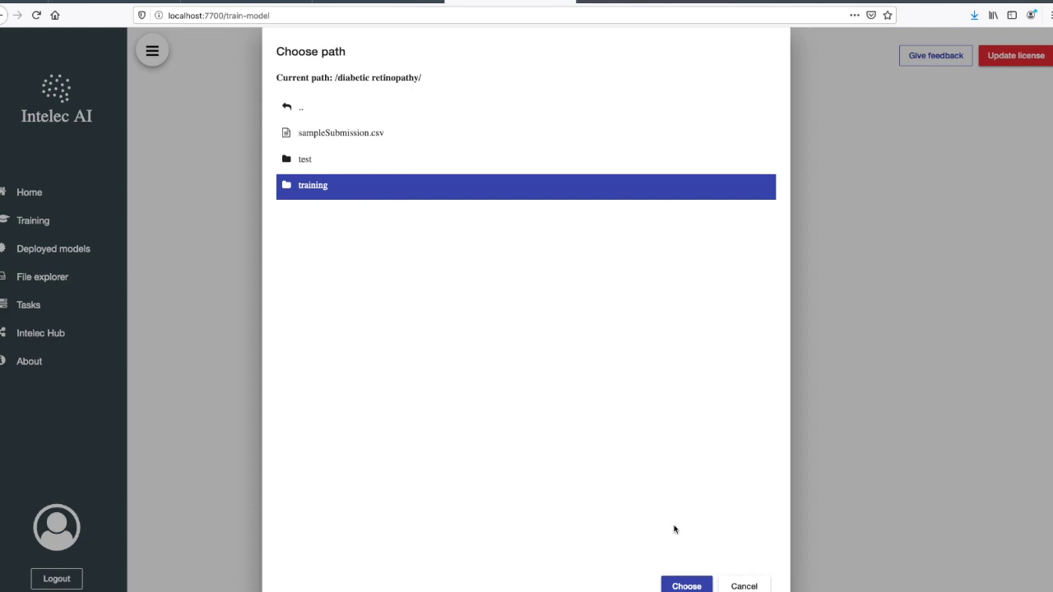
pyautogui.click(686, 586)
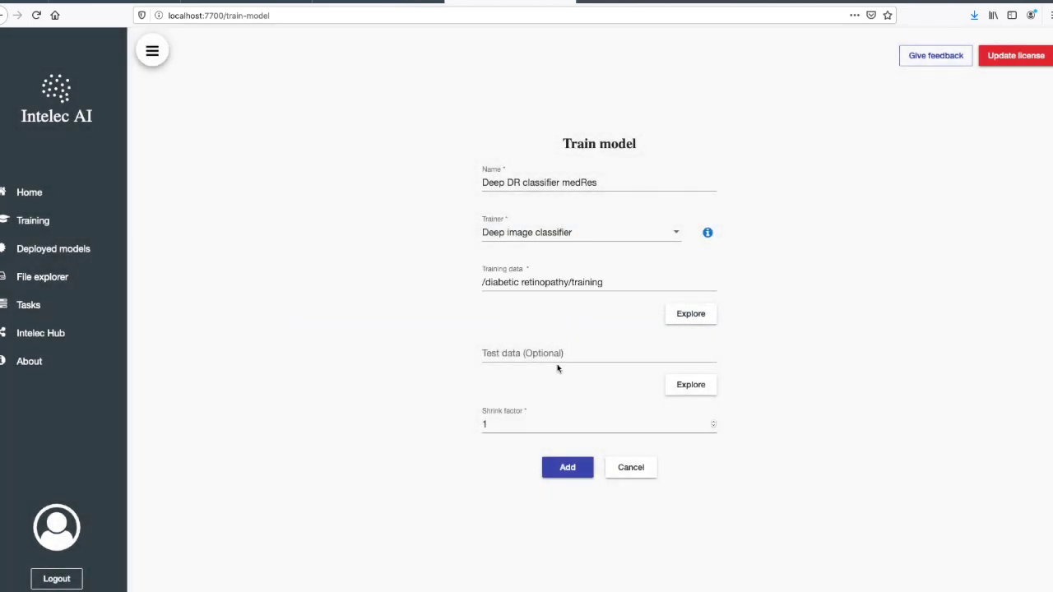
# Step: Add the Deep DR classifier medRes model with a shrink factor of 10 and run its training
pyautogui.doubleClick(524, 427)
pyautogui.write('1')
pyautogui.click(558, 469)
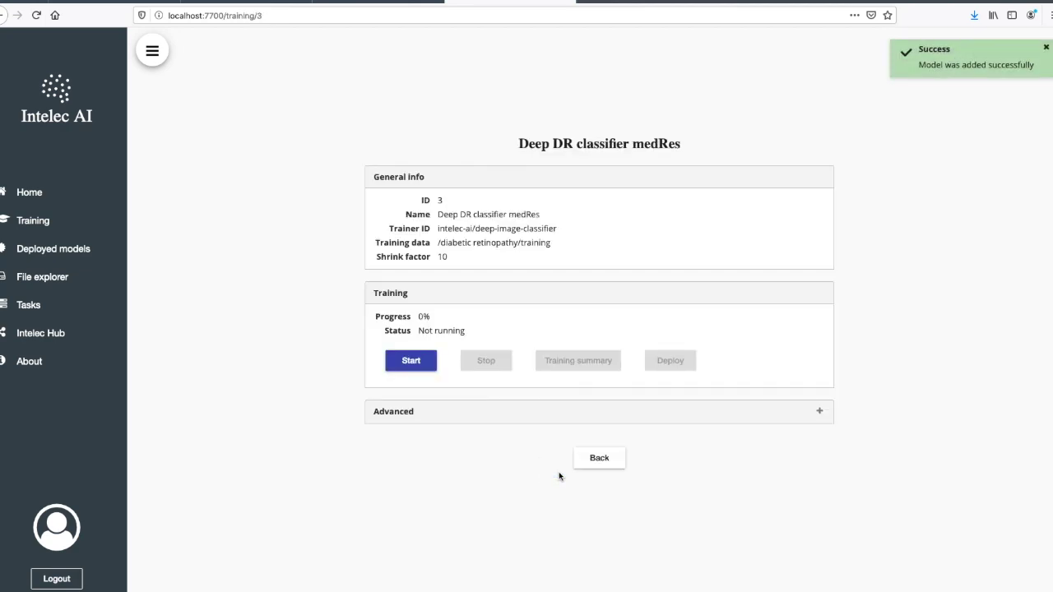
pyautogui.click(417, 366)
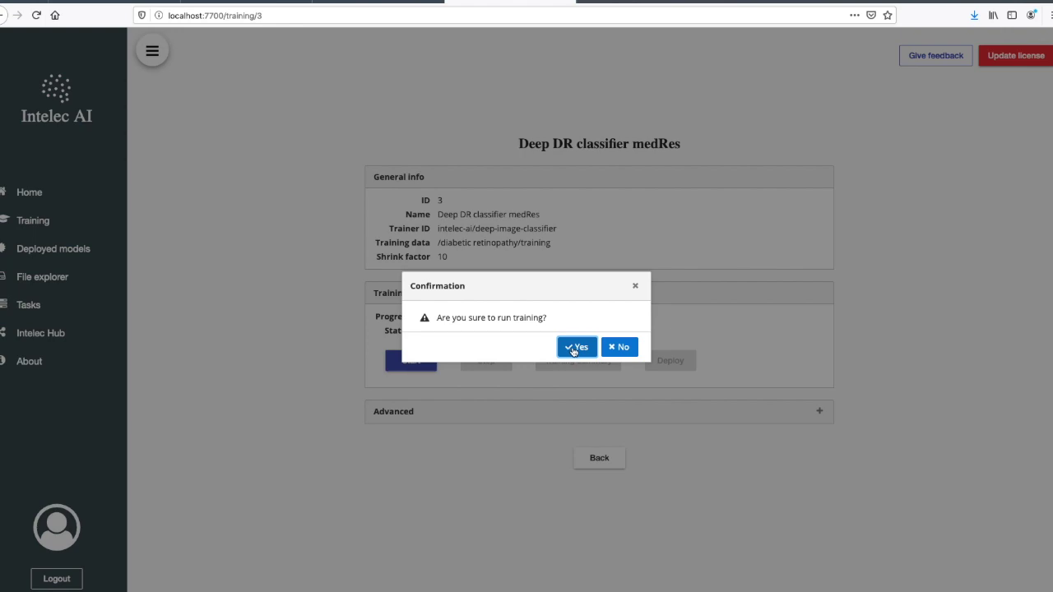
pyautogui.click(576, 349)
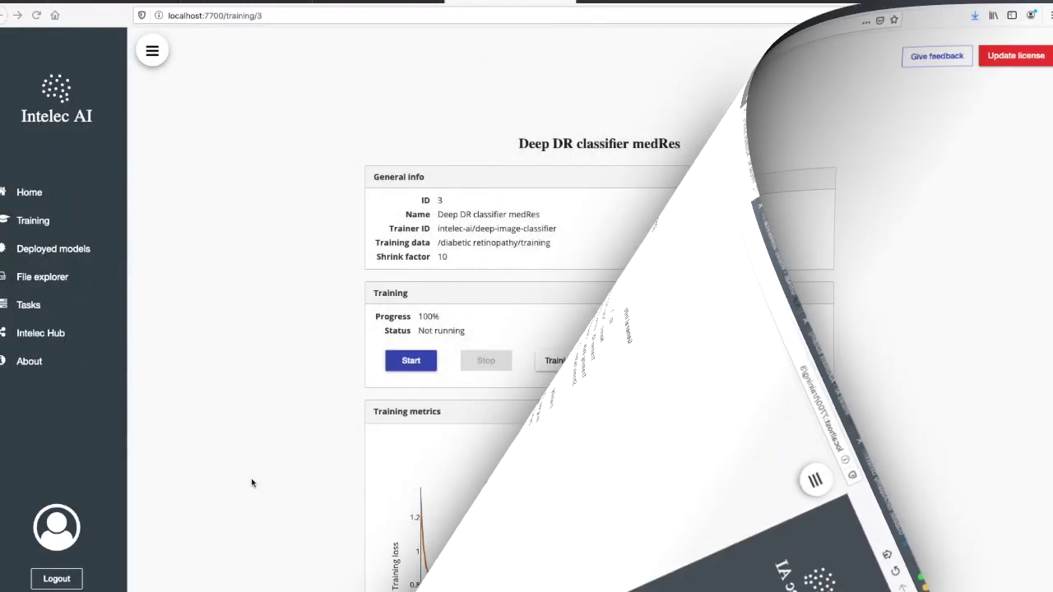
# Step: Examine the loss and accuracy charts and the training summary of Deep DR classifier medRes, ending back on its model page
pyautogui.scroll(-4, 252, 483)
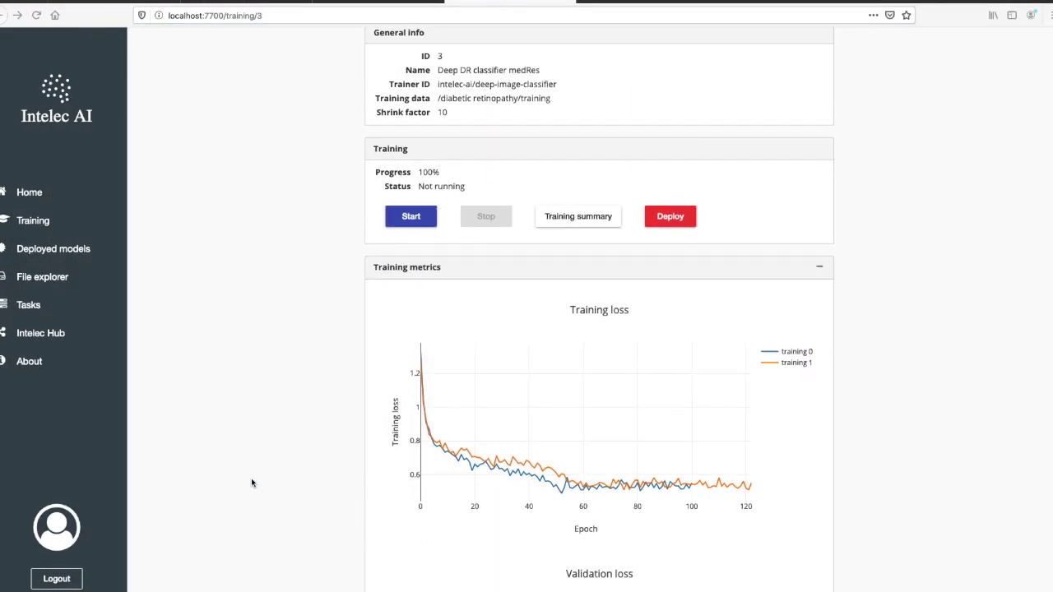
pyautogui.scroll(-3, 252, 483)
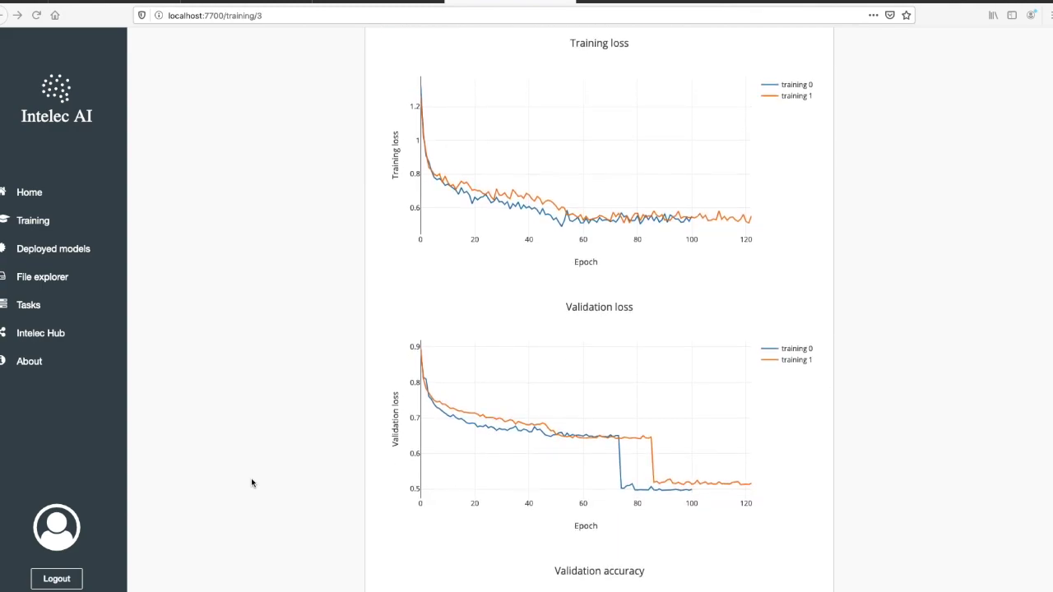
pyautogui.scroll(-3, 252, 483)
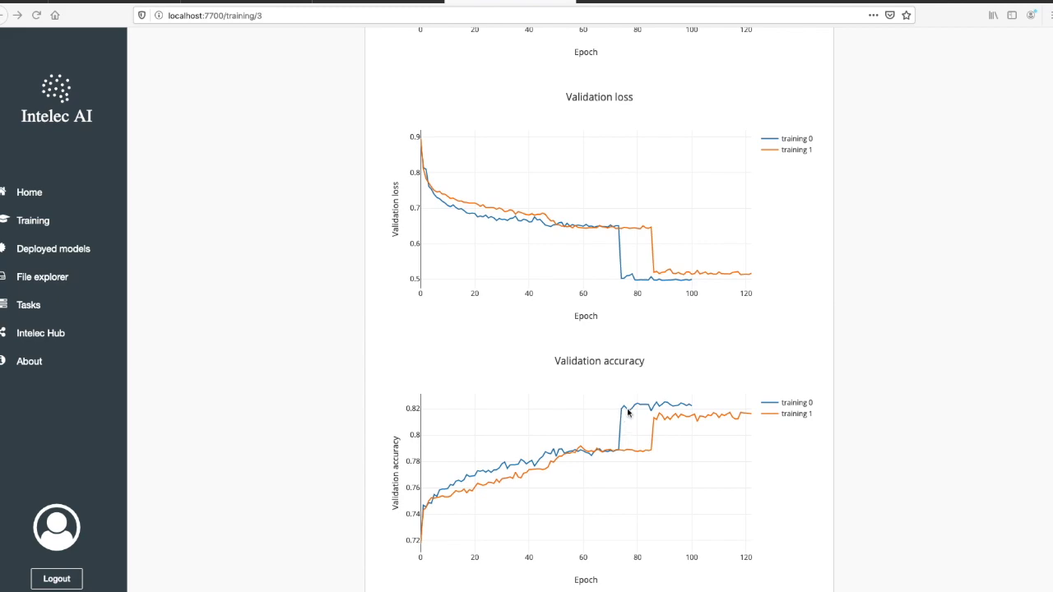
pyautogui.scroll(1, 627, 413)
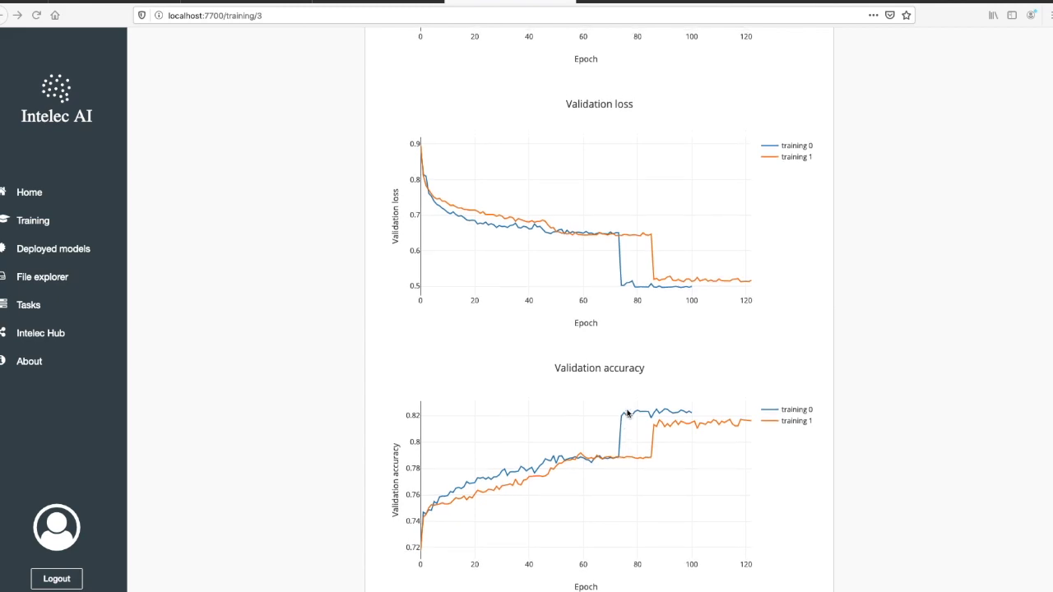
pyautogui.scroll(10, 627, 413)
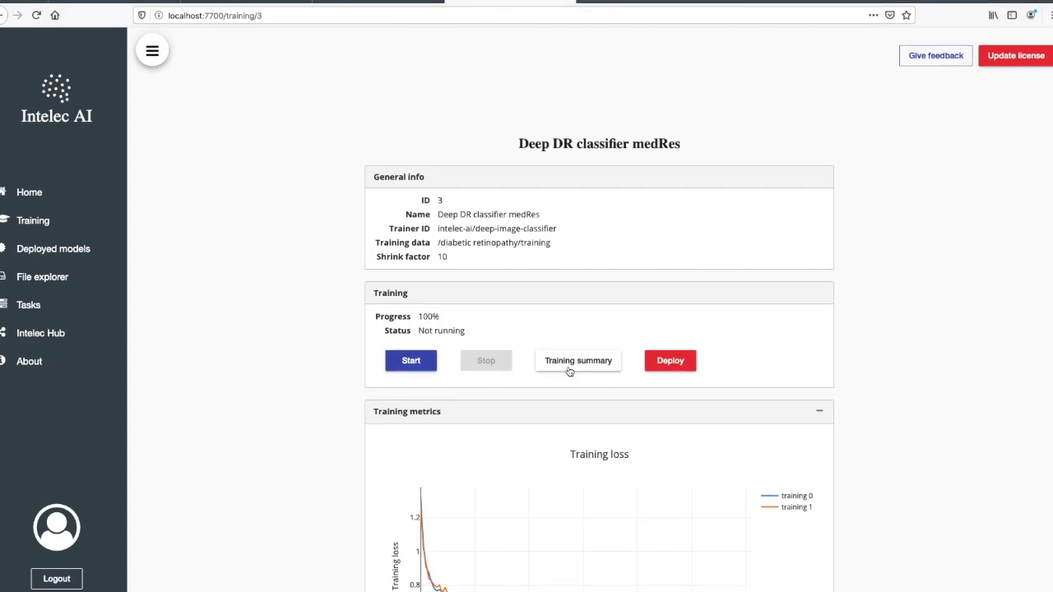
pyautogui.click(569, 371)
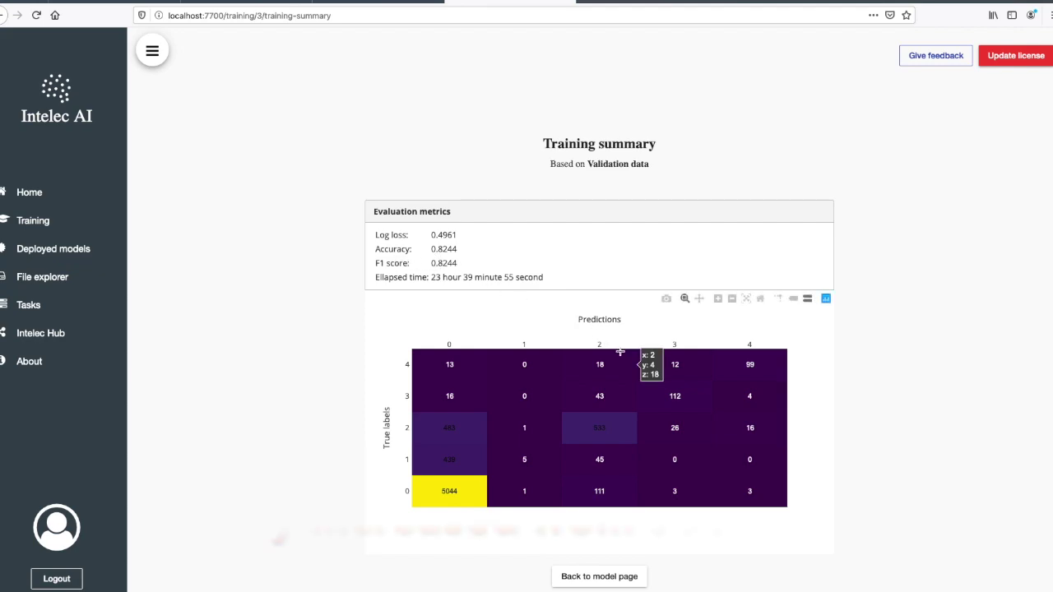
pyautogui.click(608, 576)
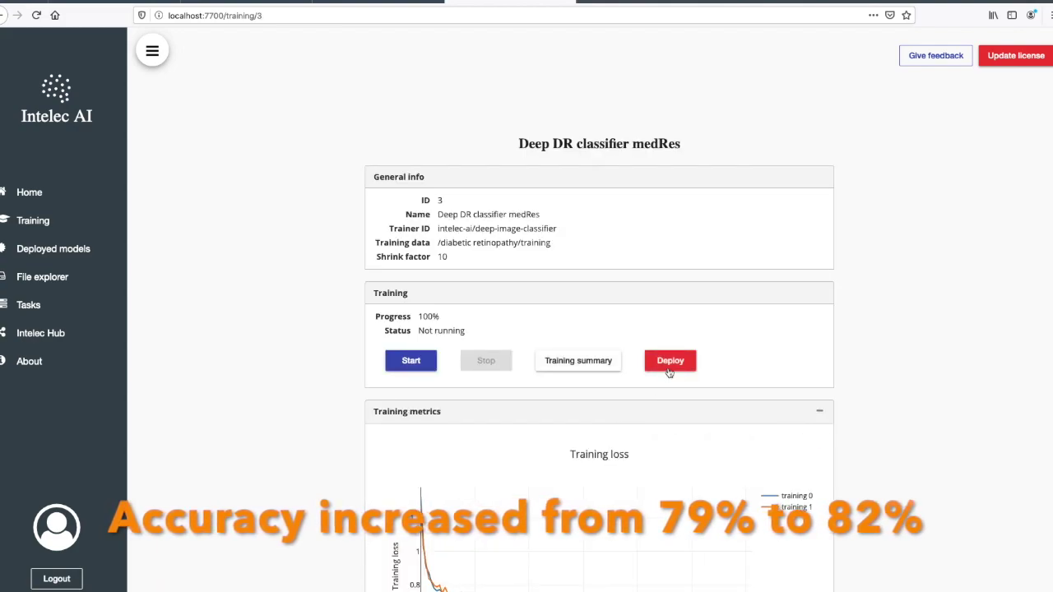
# Step: Deploy the Deep DR classifier medRes model and run inference on the image 10001_left.jpeg through the web interface
pyautogui.click(669, 365)
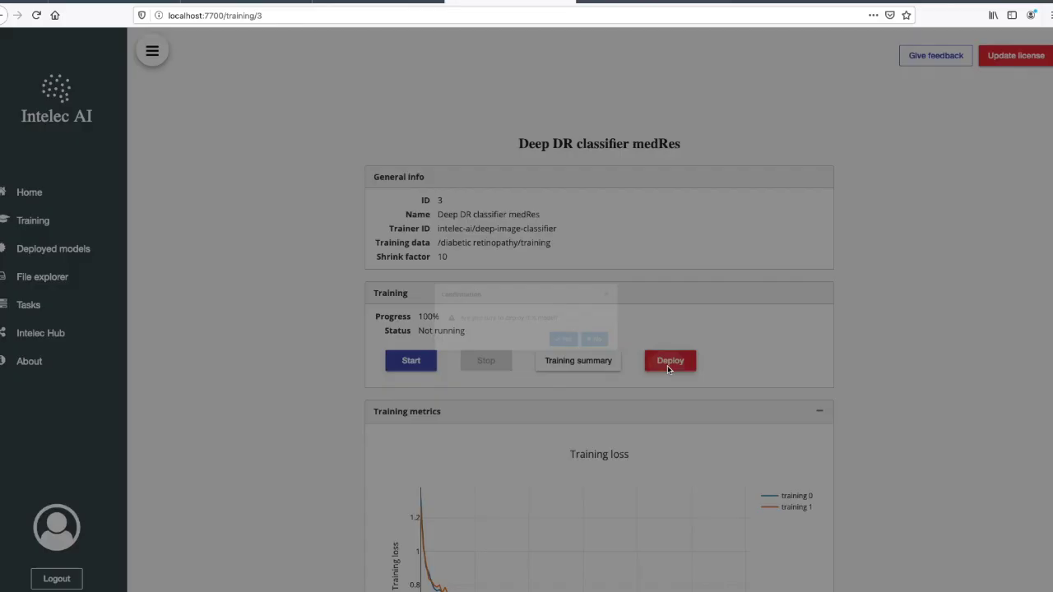
pyautogui.click(579, 351)
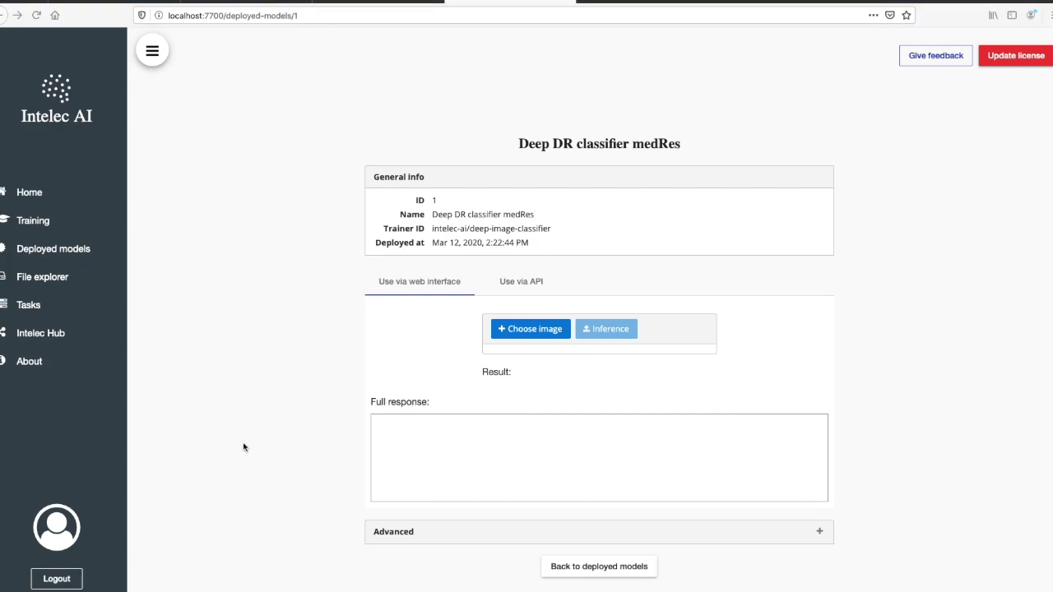
pyautogui.click(517, 335)
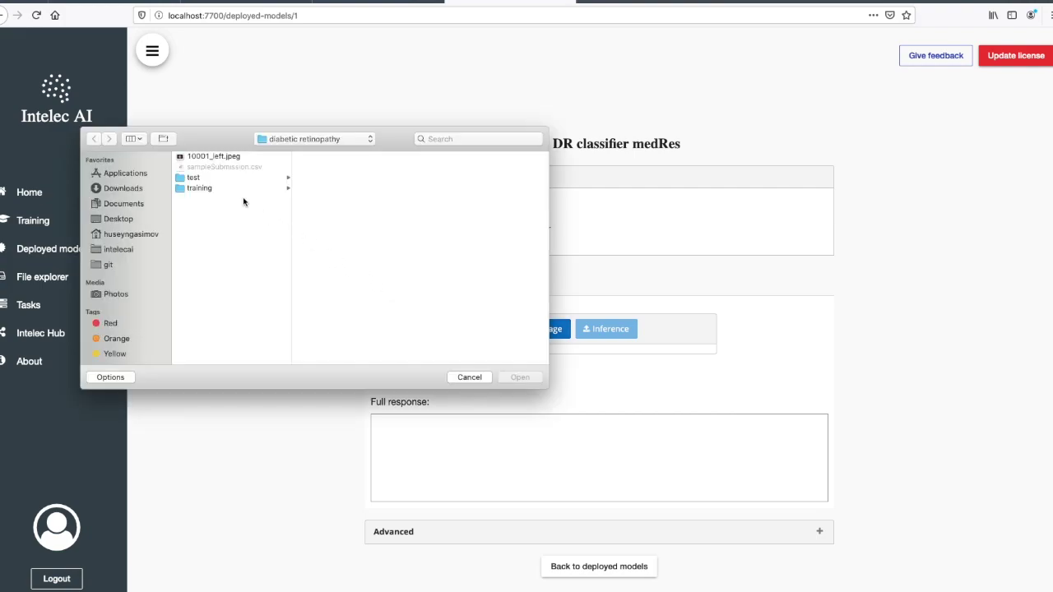
pyautogui.doubleClick(222, 156)
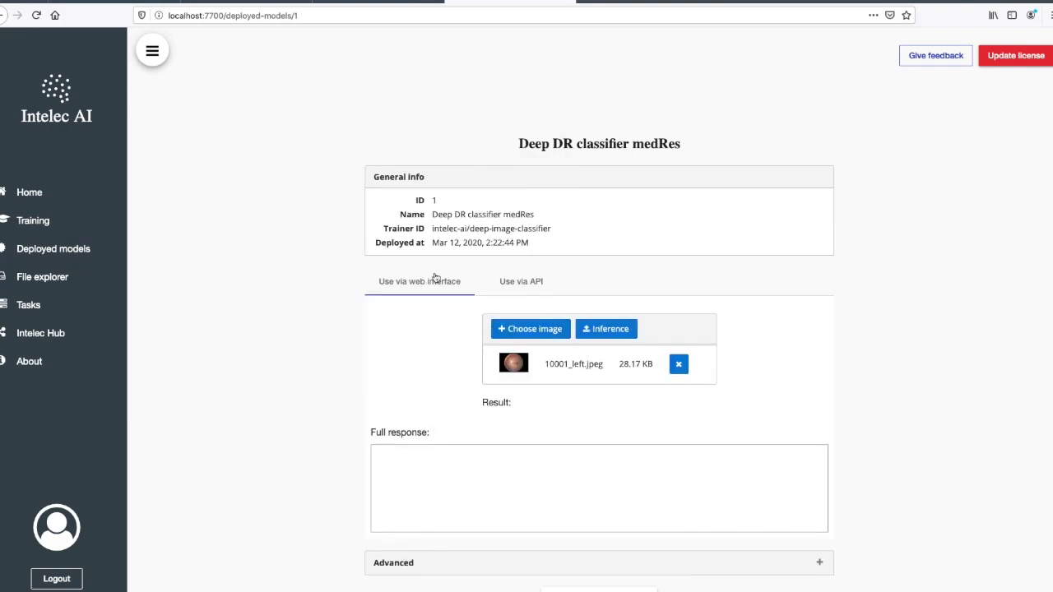
pyautogui.click(612, 327)
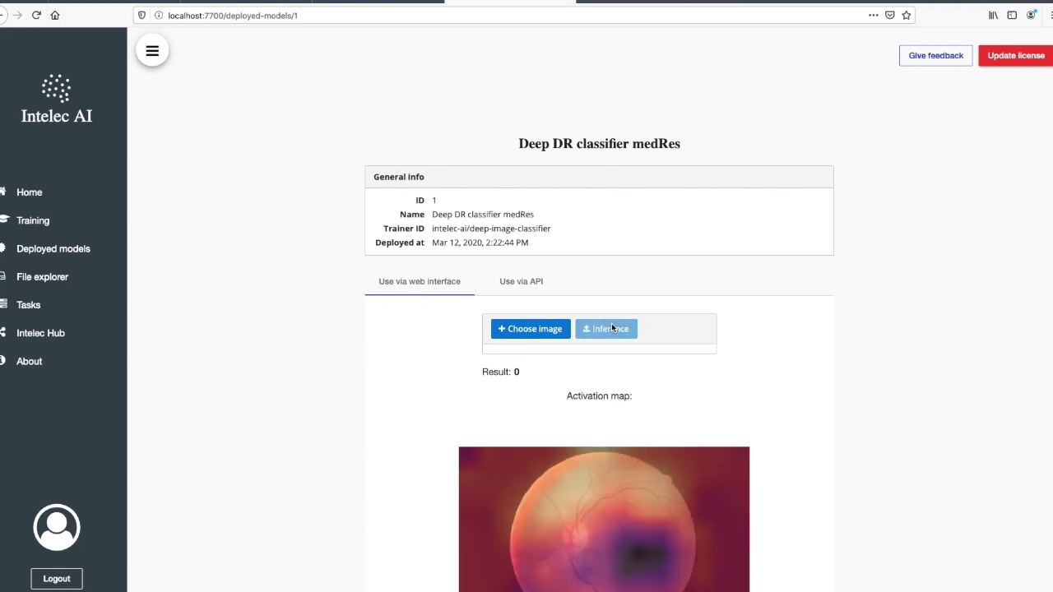
pyautogui.scroll(-3, 611, 329)
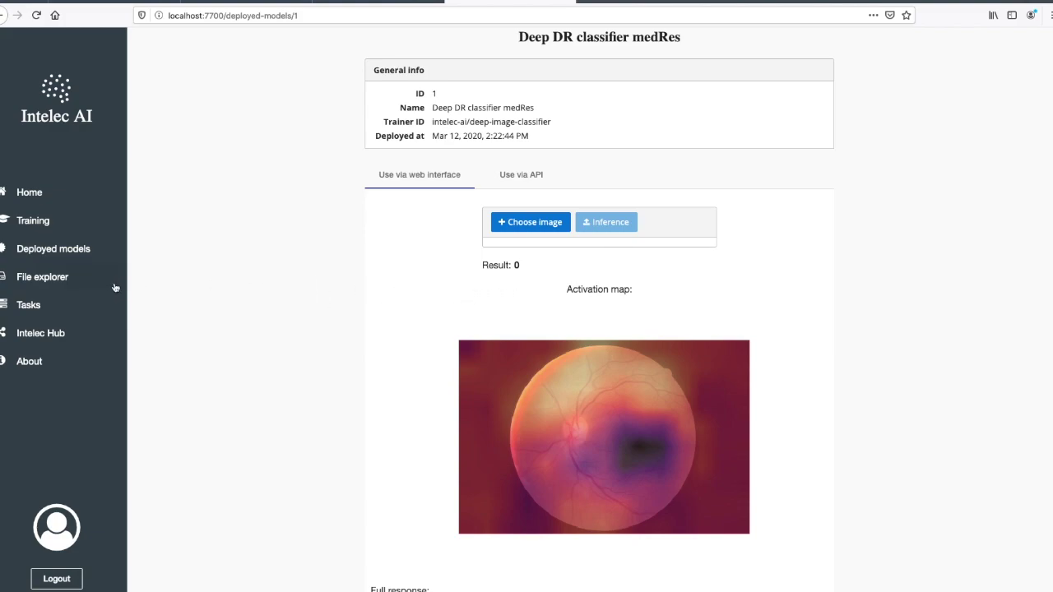
# Step: Add an inference task named Classify DR that uses Deep DR classifier medRes and watches the folder /diabetic retinopathy/test
pyautogui.click(80, 304)
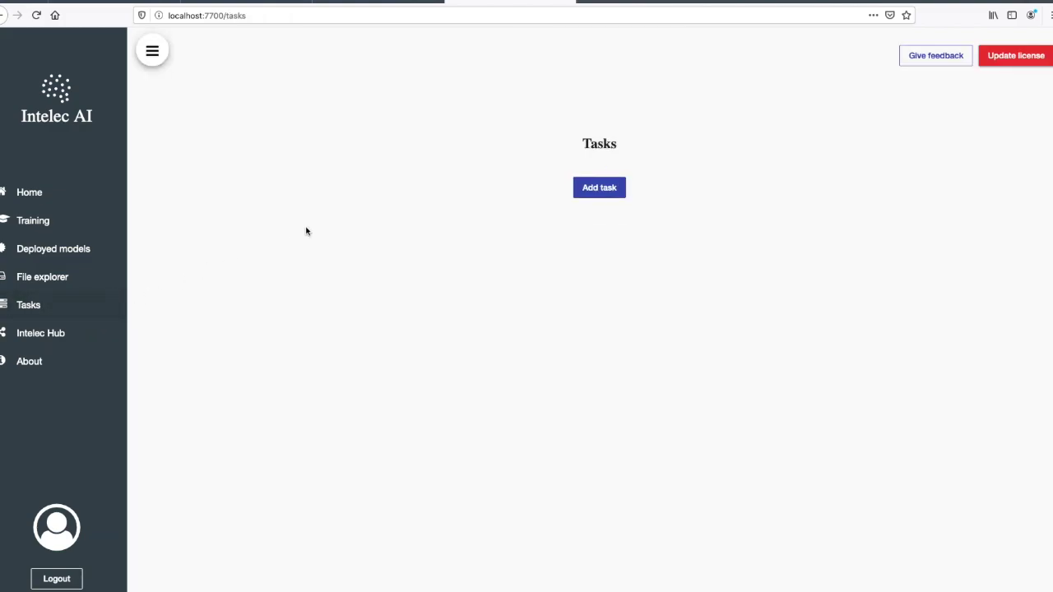
pyautogui.click(611, 199)
pyautogui.click(587, 184)
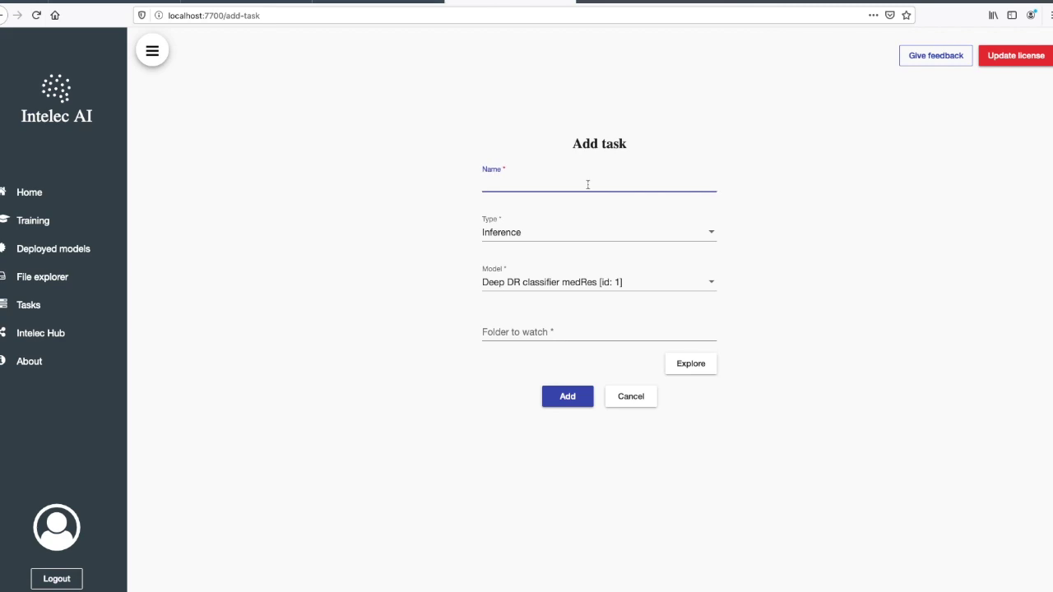
pyautogui.write('Classify DR')
pyautogui.click(689, 367)
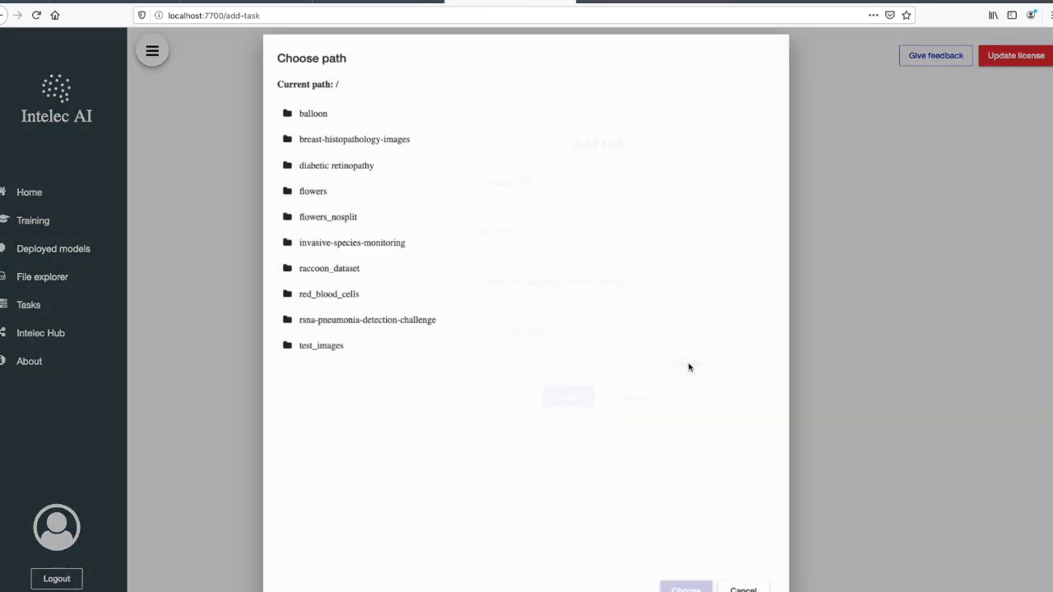
pyautogui.doubleClick(348, 164)
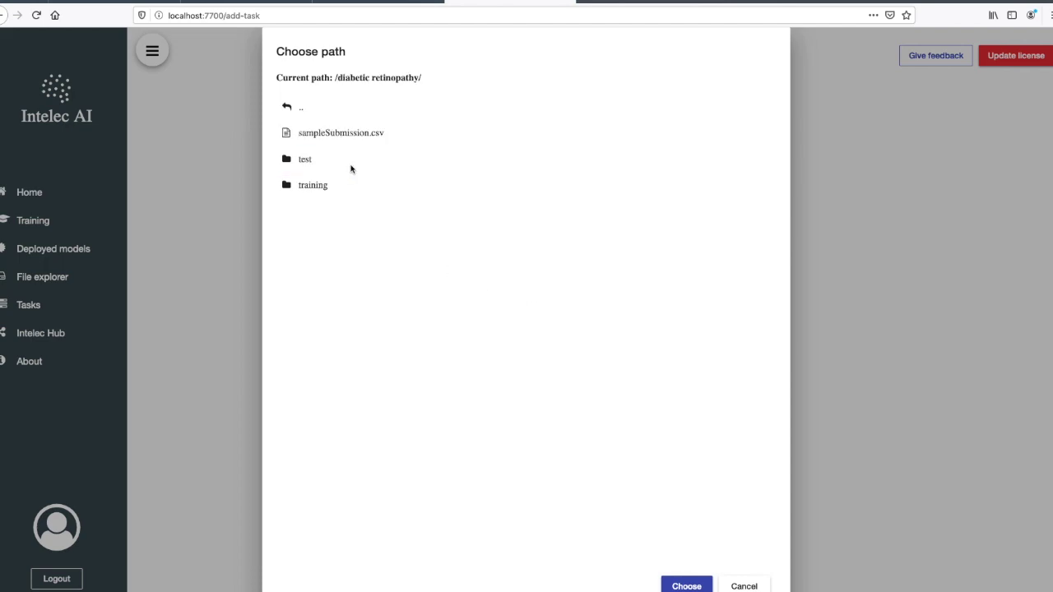
pyautogui.click(347, 169)
pyautogui.click(685, 581)
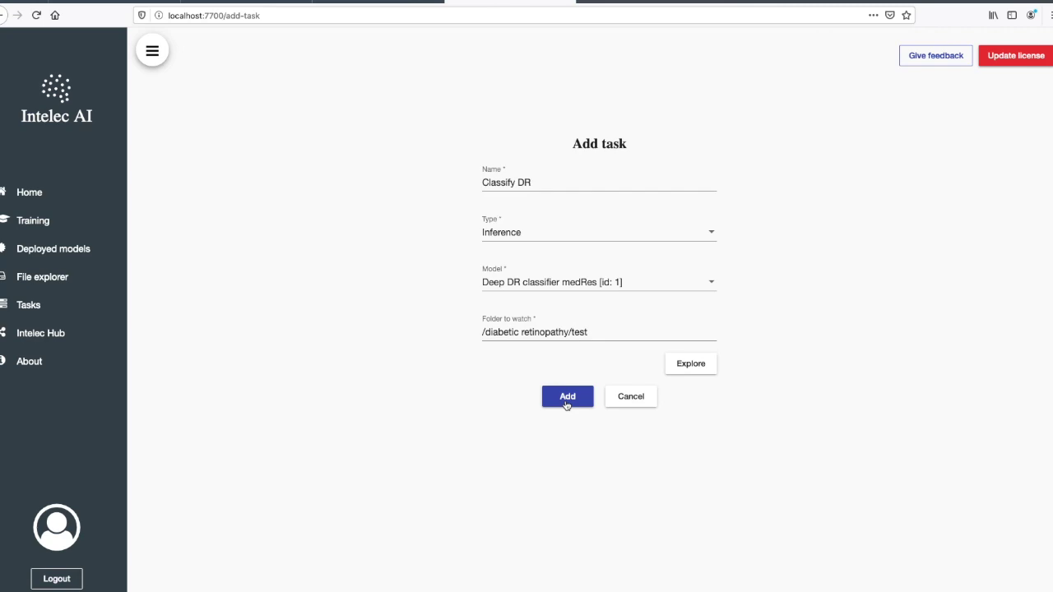
pyautogui.click(566, 396)
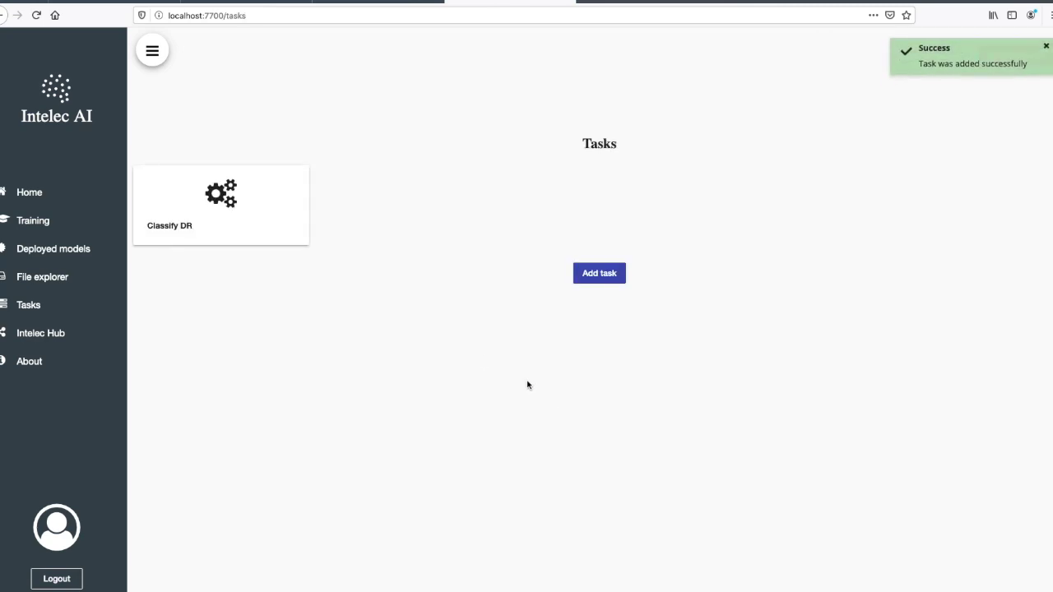
# Step: Examine the Classify DR task's results, refreshing the table and paging through the classified test images
pyautogui.click(274, 220)
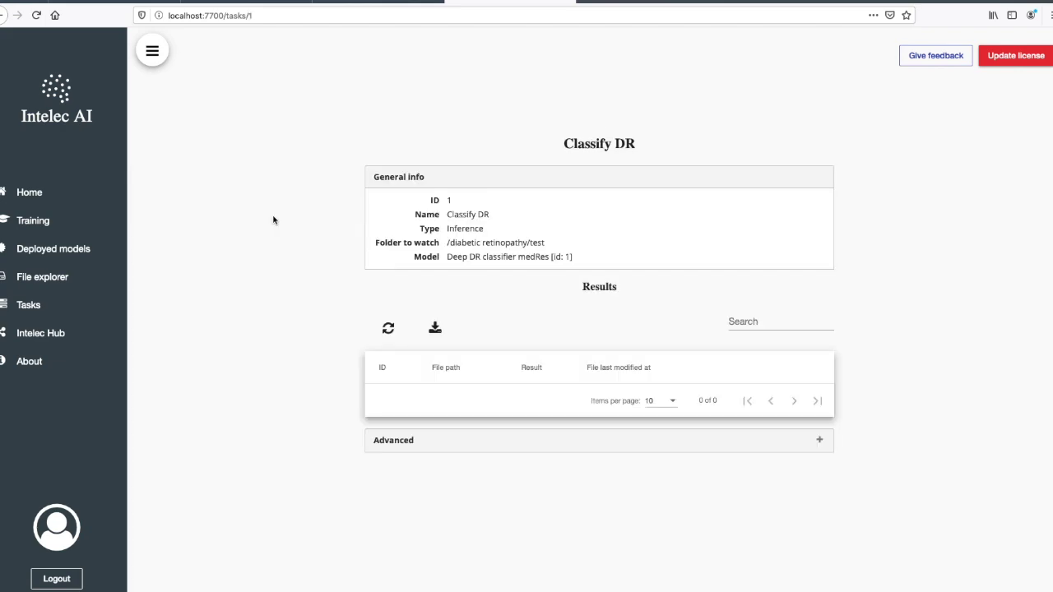
pyautogui.scroll(-3, 290, 230)
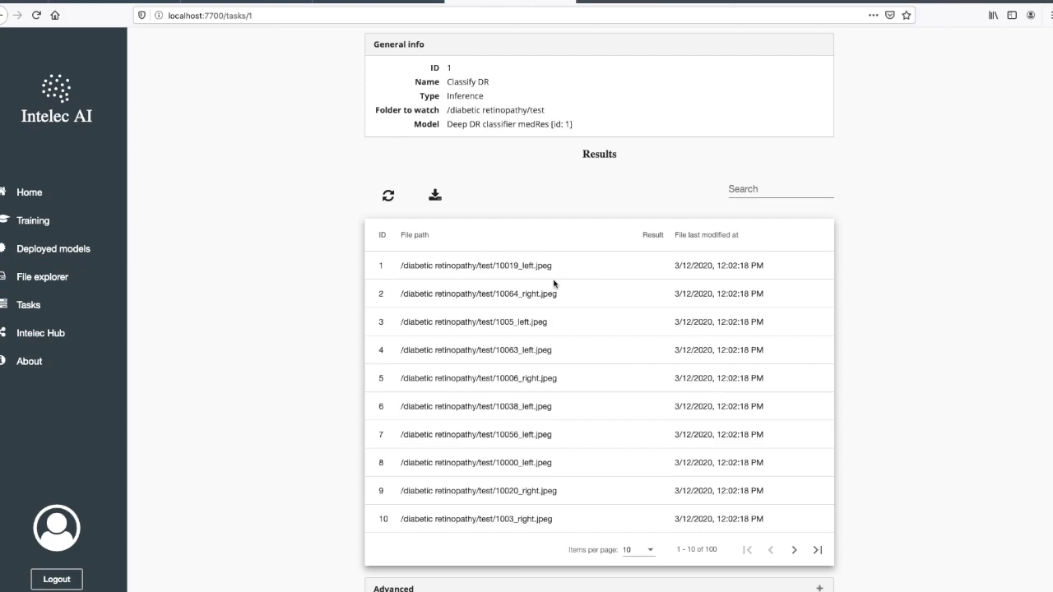
pyautogui.scroll(2, 551, 282)
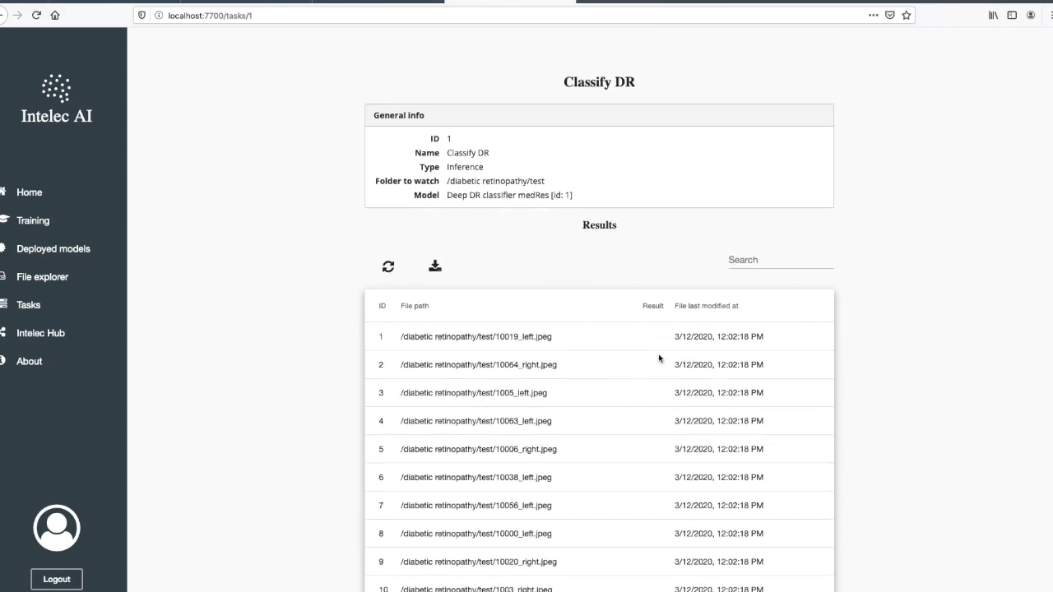
pyautogui.click(388, 268)
pyautogui.scroll(-1, 661, 435)
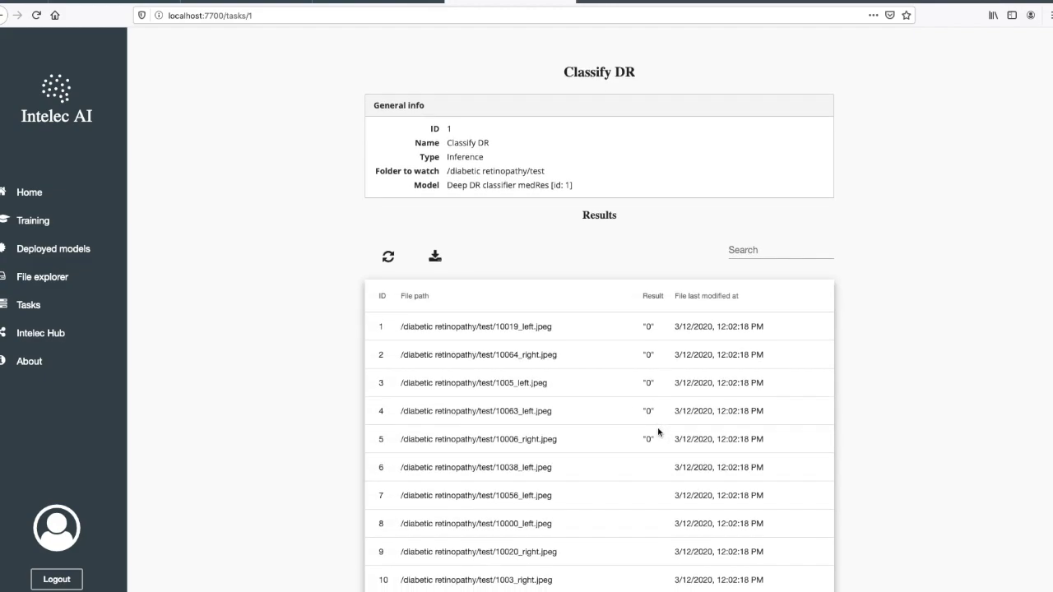
pyautogui.click(388, 237)
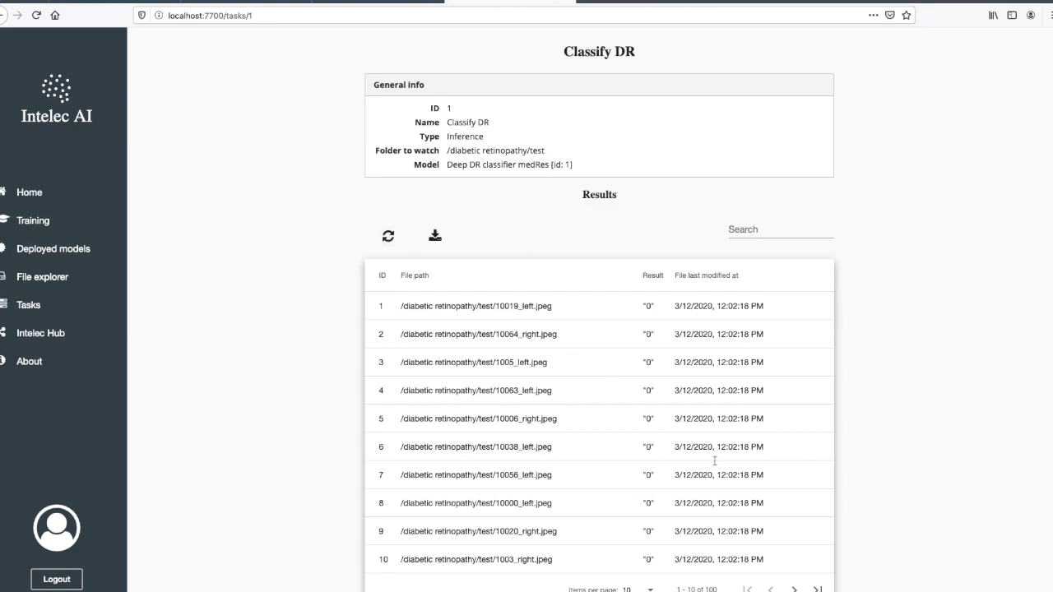
pyautogui.click(794, 589)
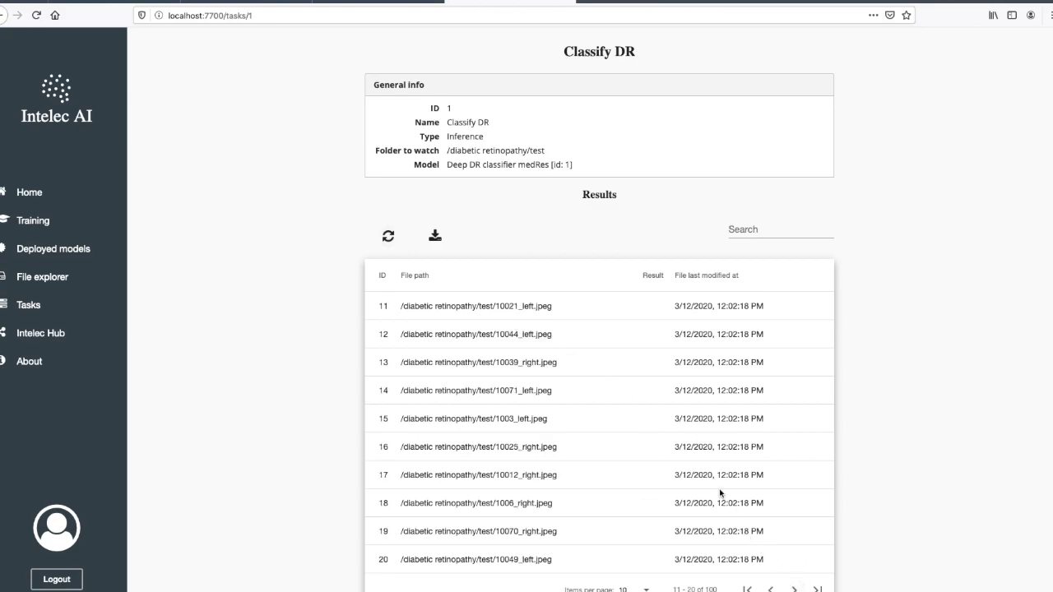
pyautogui.click(388, 237)
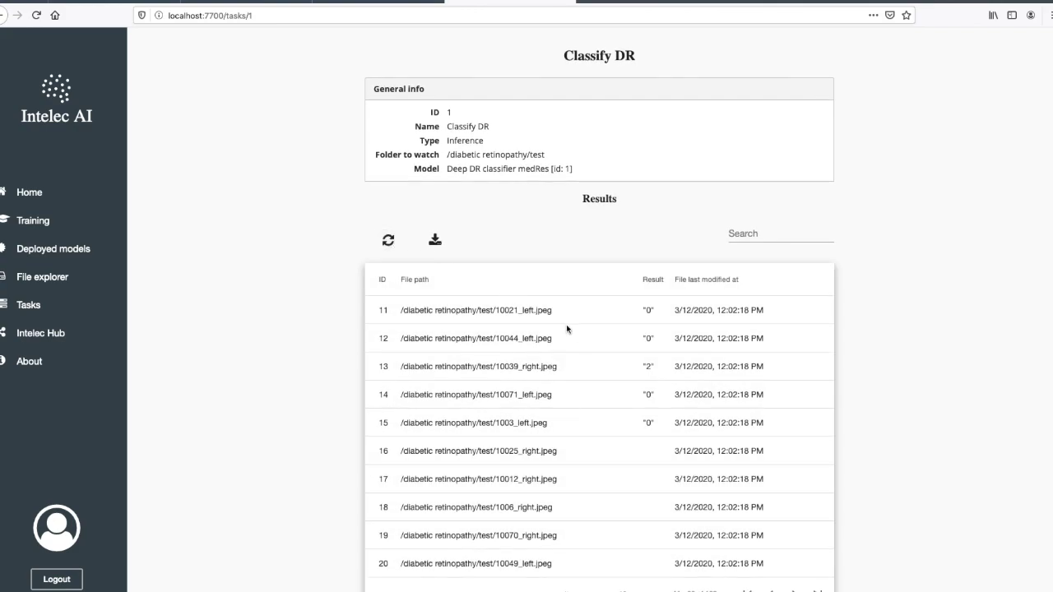
pyautogui.scroll(-1, 630, 370)
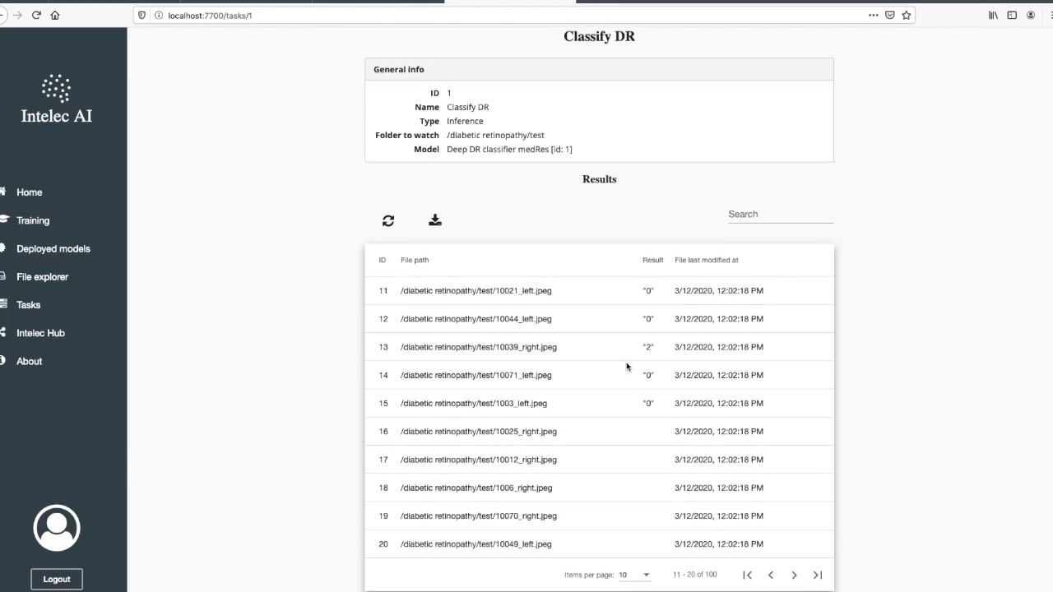
pyautogui.scroll(1, 630, 366)
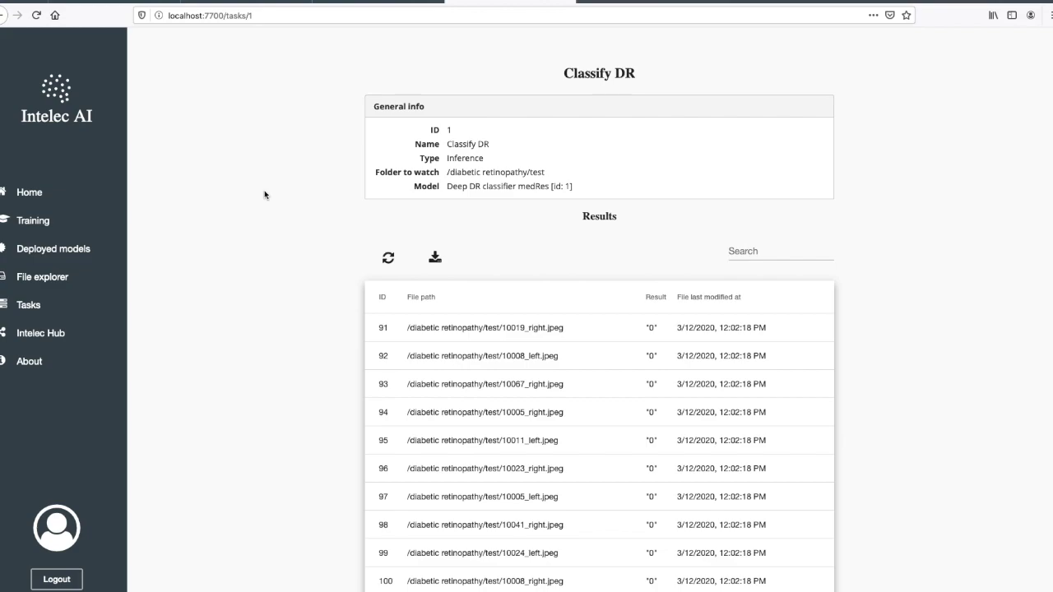
# Step: Download the Classify DR results and save them as task-1-results.csv in the diabetic retinopathy folder
pyautogui.click(435, 260)
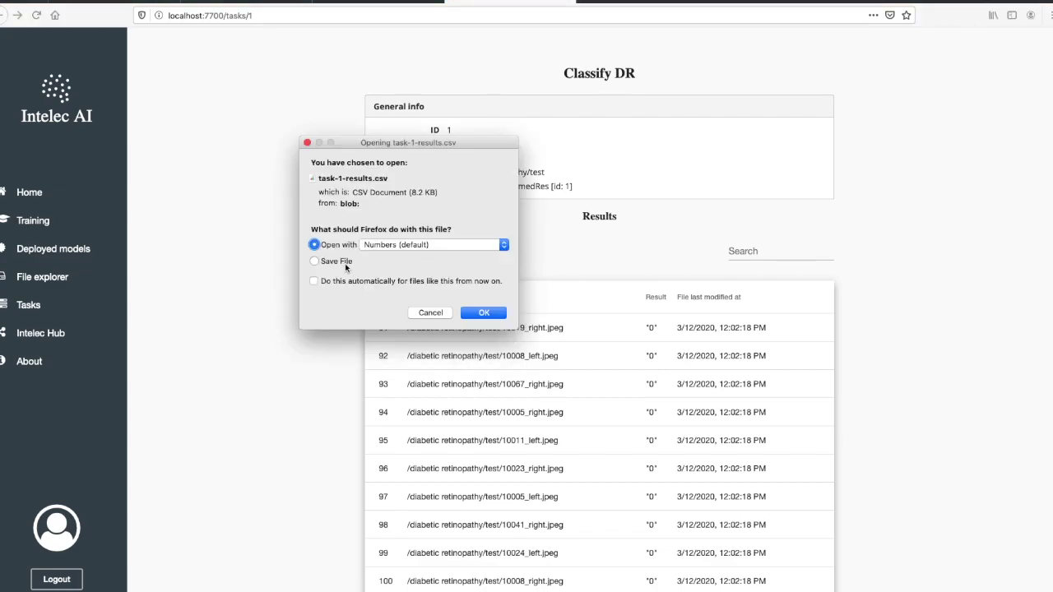
pyautogui.click(346, 263)
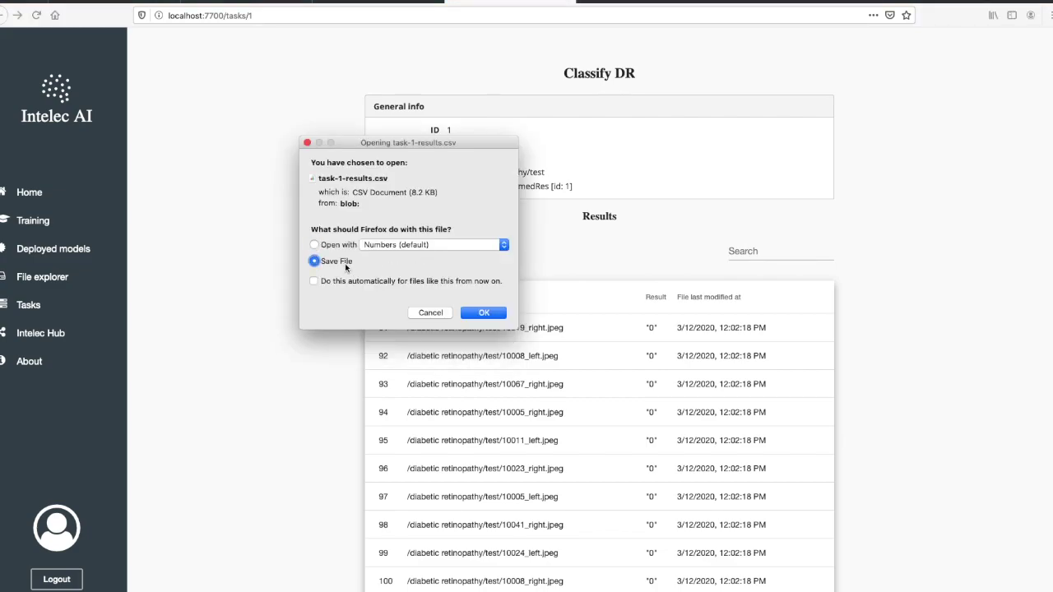
pyautogui.click(483, 314)
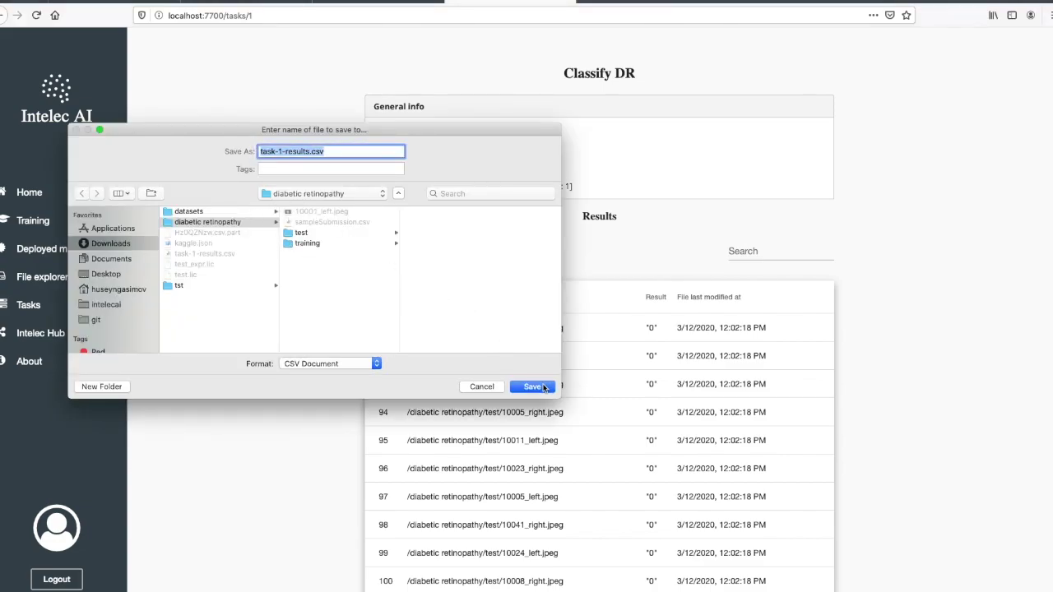
pyautogui.click(533, 387)
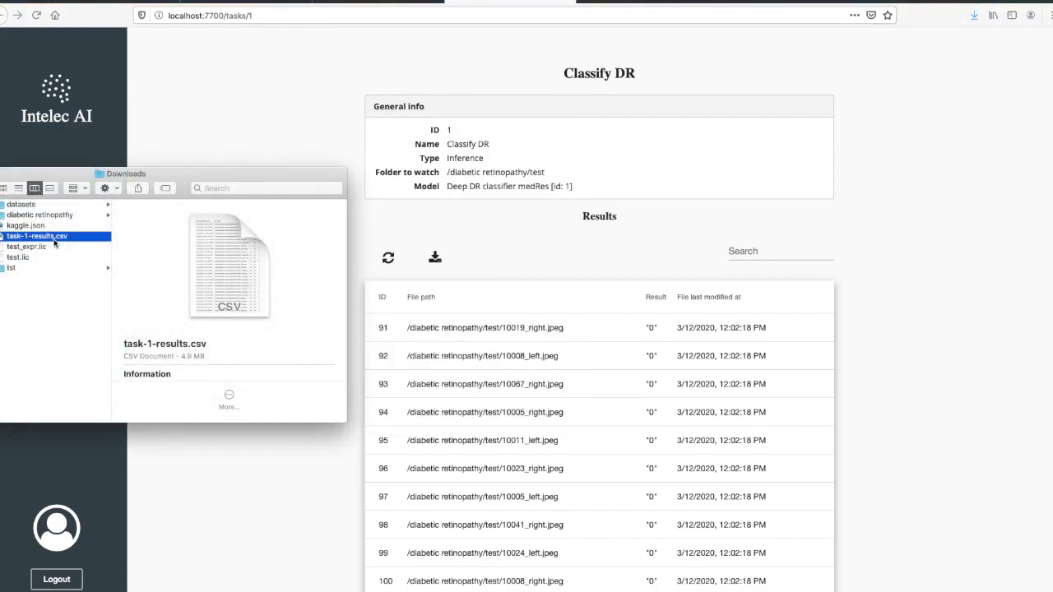
# Step: Open task-1-results.csv from the Downloads folder in Sublime Text and move its window clear of the file browser
pyautogui.rightClick(66, 237)
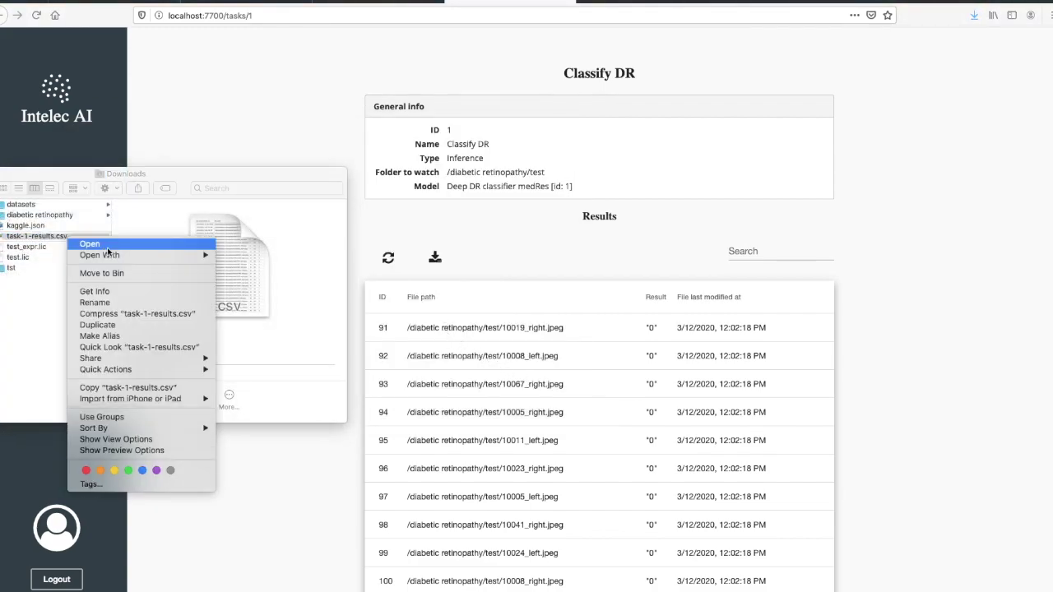
pyautogui.moveTo(113, 256)
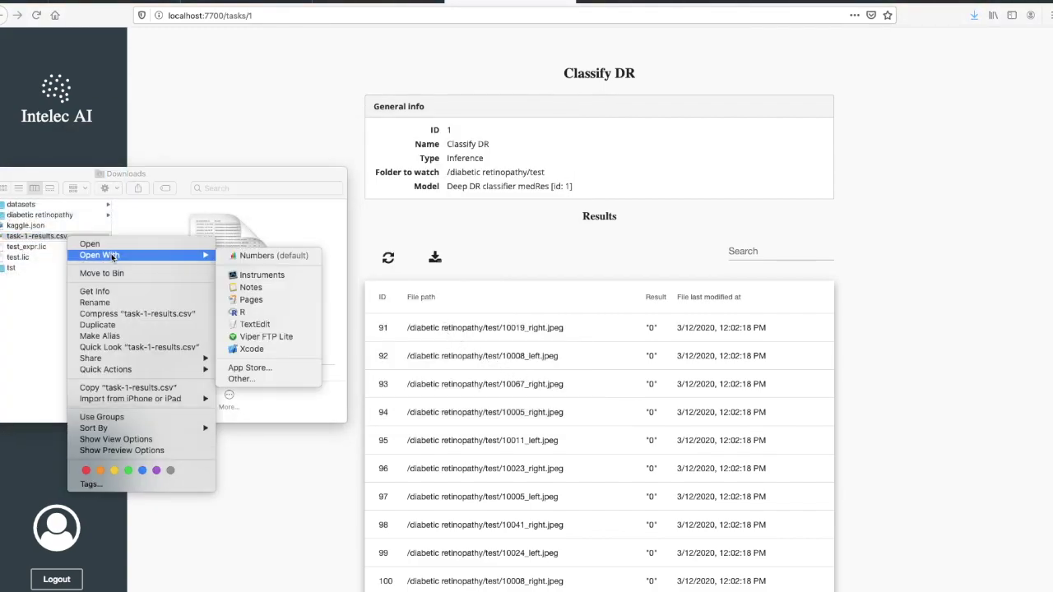
pyautogui.click(261, 378)
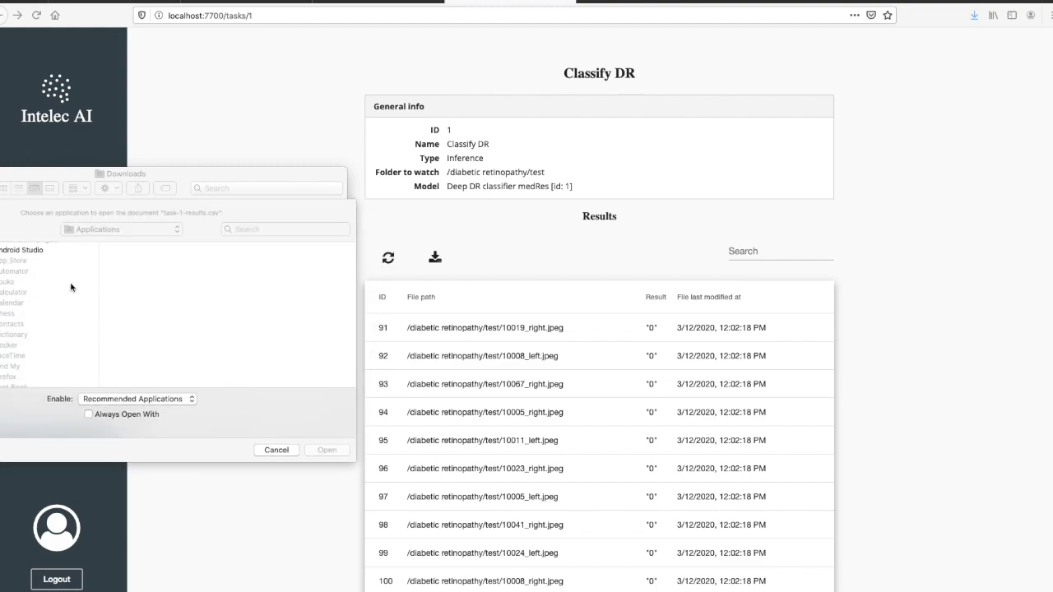
pyautogui.scroll(-10, 70, 322)
pyautogui.scroll(-4, 69, 322)
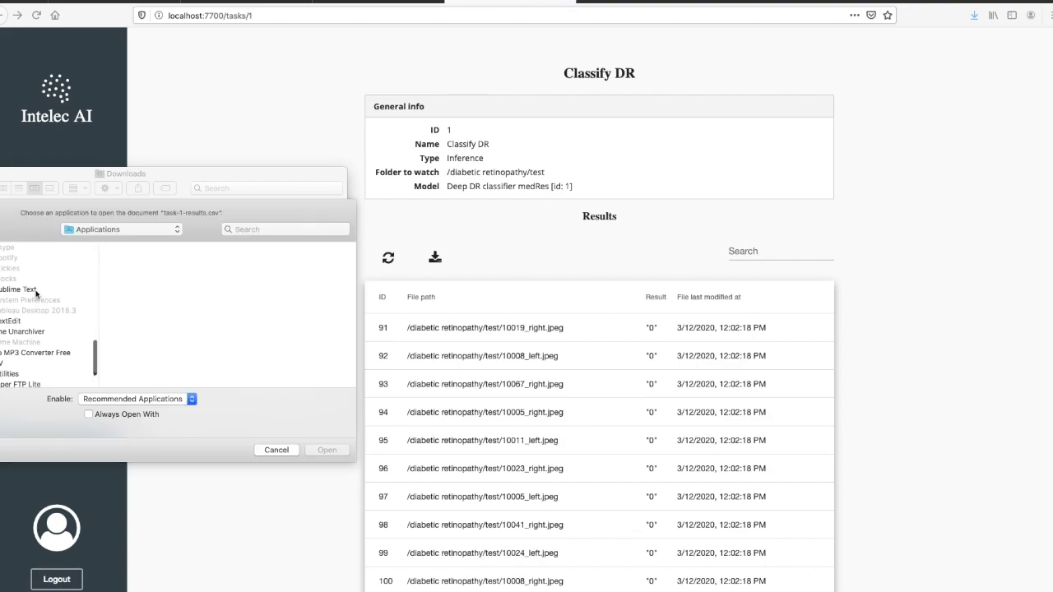
pyautogui.doubleClick(38, 291)
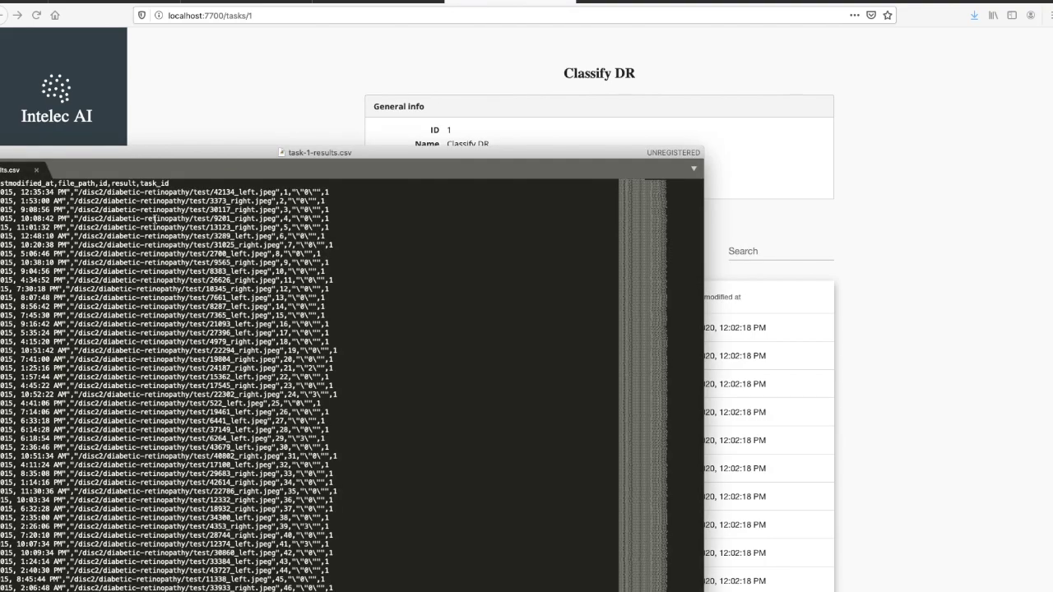
pyautogui.moveTo(178, 157); pyautogui.dragTo(441, 87)
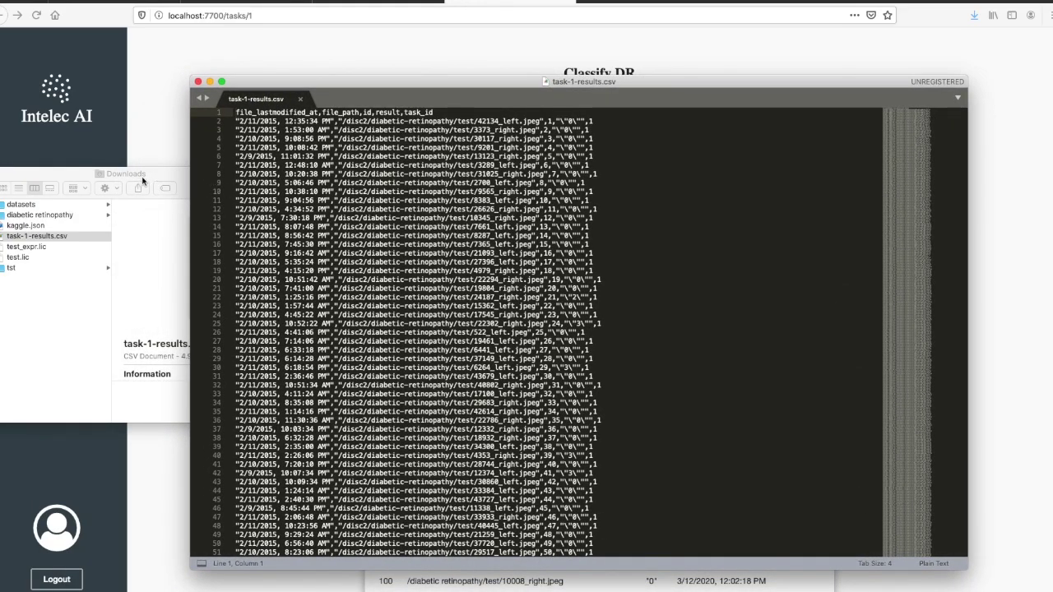
# Step: Open sampleSubmission.csv from the diabetic retinopathy folder in TextEdit to check the required submission format
pyautogui.click(70, 216)
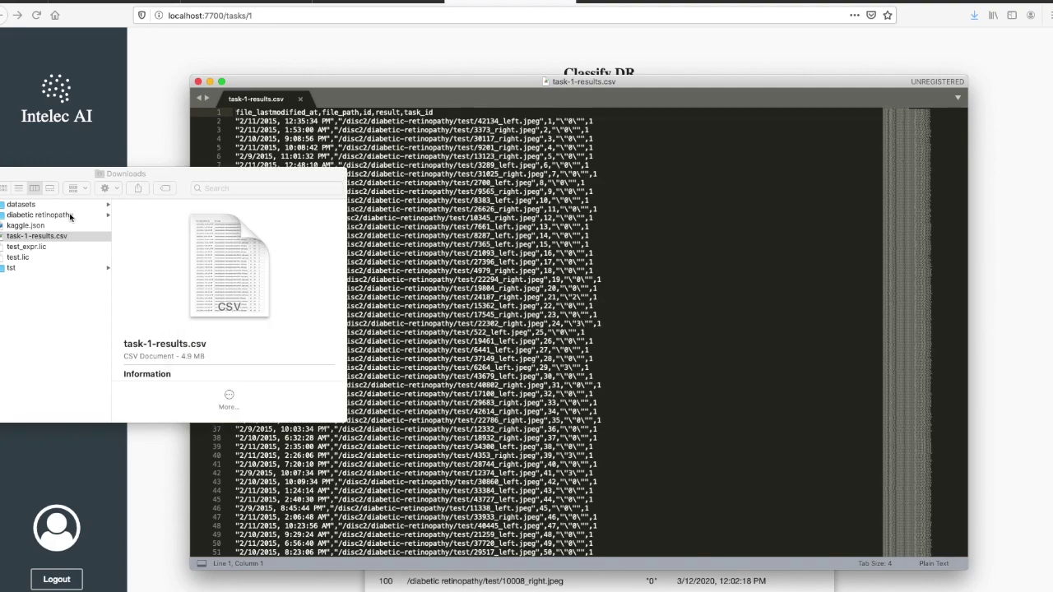
pyautogui.click(70, 215)
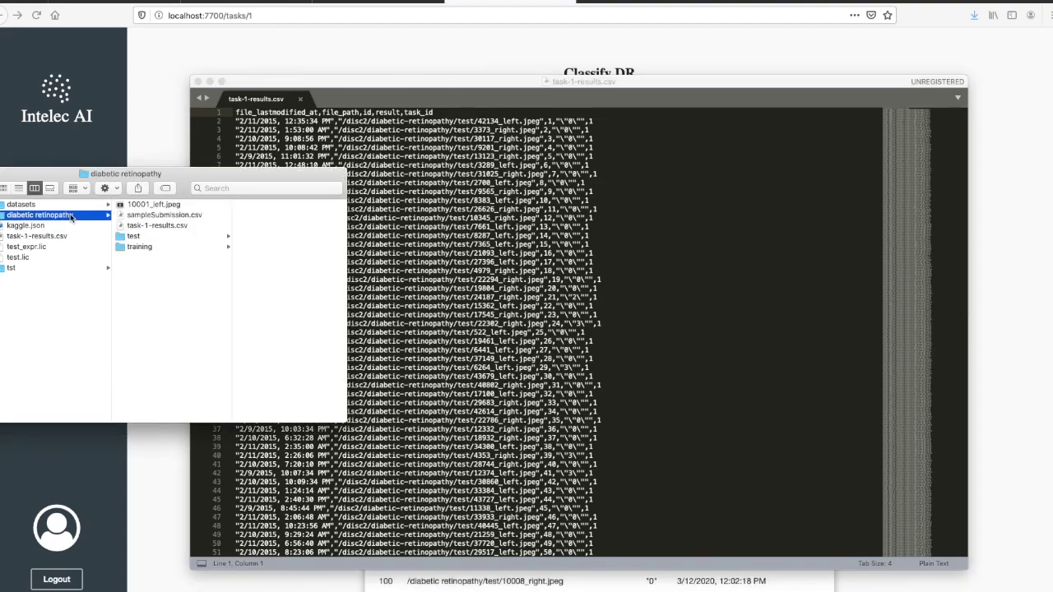
pyautogui.click(154, 218)
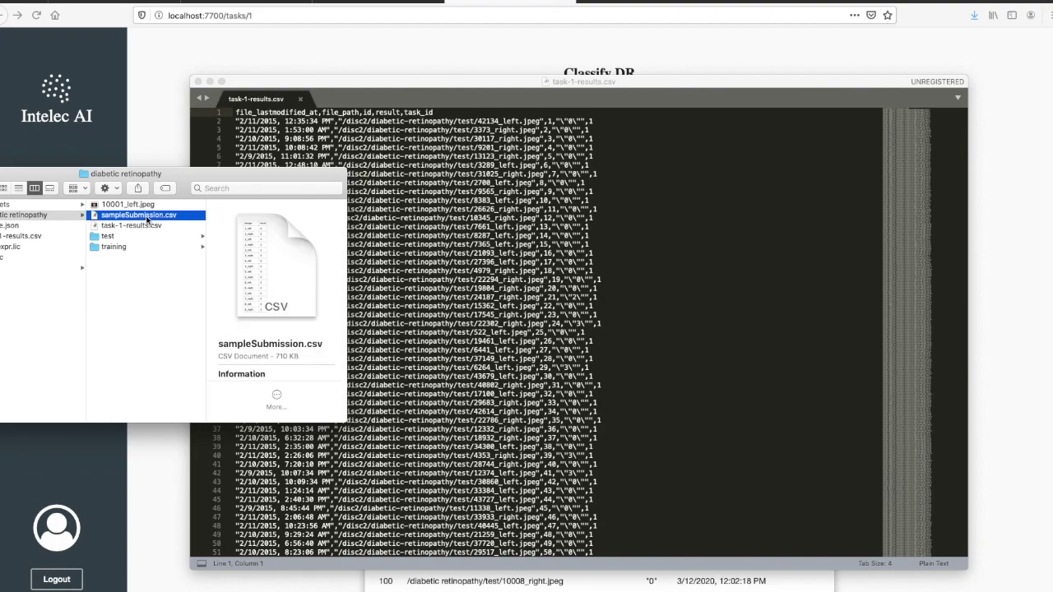
pyautogui.rightClick(147, 218)
pyautogui.moveTo(278, 237)
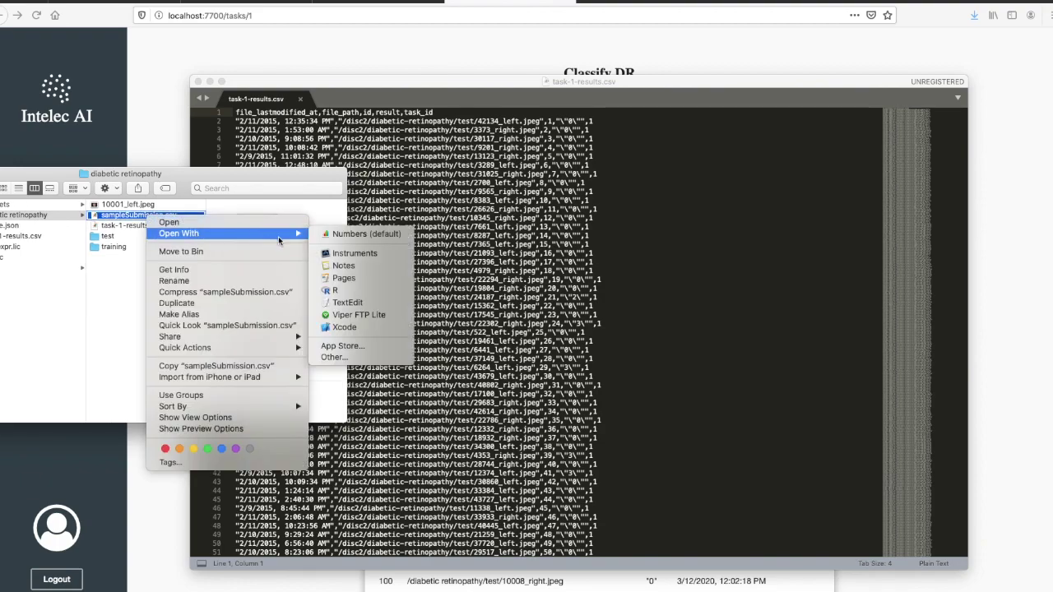
pyautogui.click(361, 302)
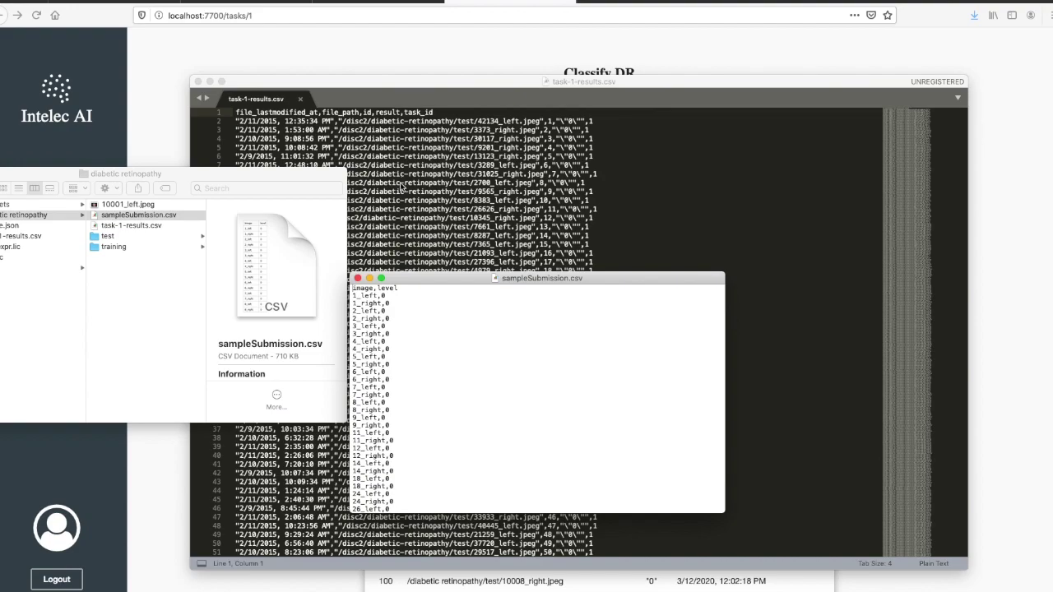
# Step: Replace the header line of task-1-results.csv in Sublime Text with image,level
pyautogui.click(444, 114)
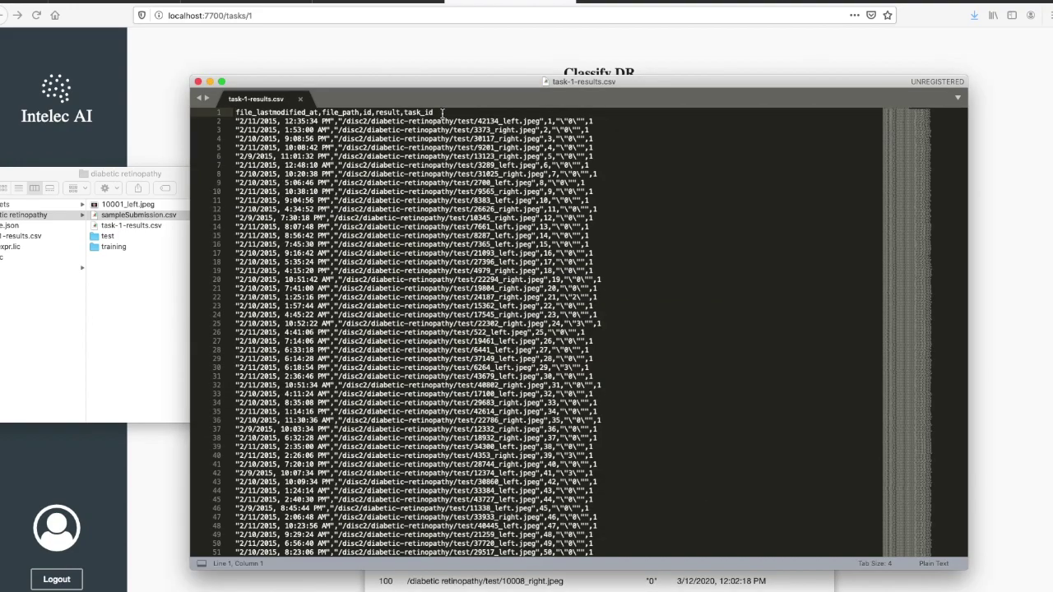
pyautogui.click(443, 112)
pyautogui.moveTo(437, 112); pyautogui.dragTo(225, 106)
pyautogui.write('image')
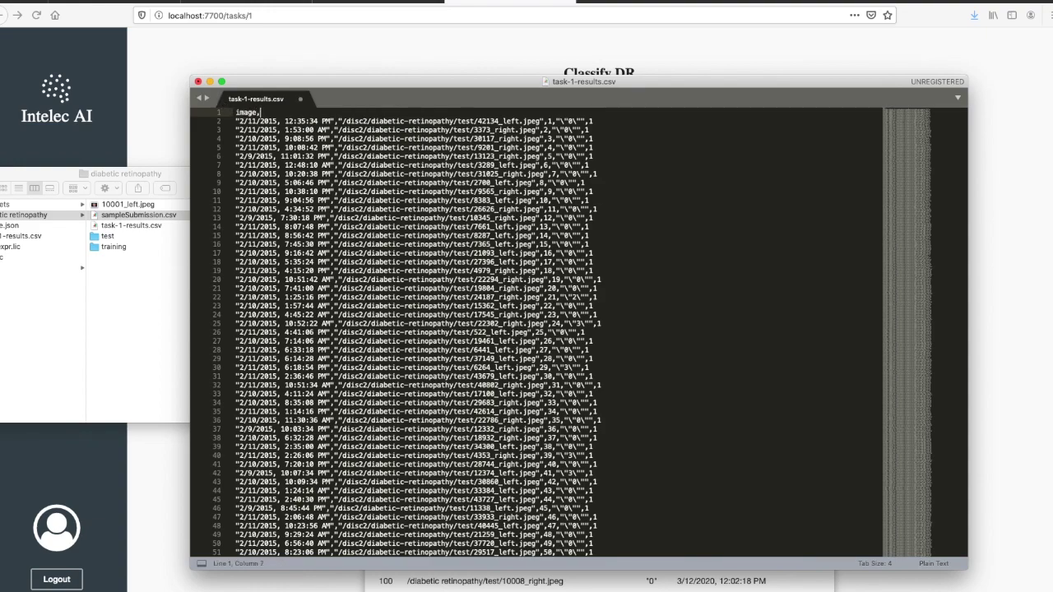
pyautogui.write(',level')
# Step: Delete everything up to and including test/ on every line by replacing the regex .*test/ with nothing
pyautogui.doubleClick(496, 121)
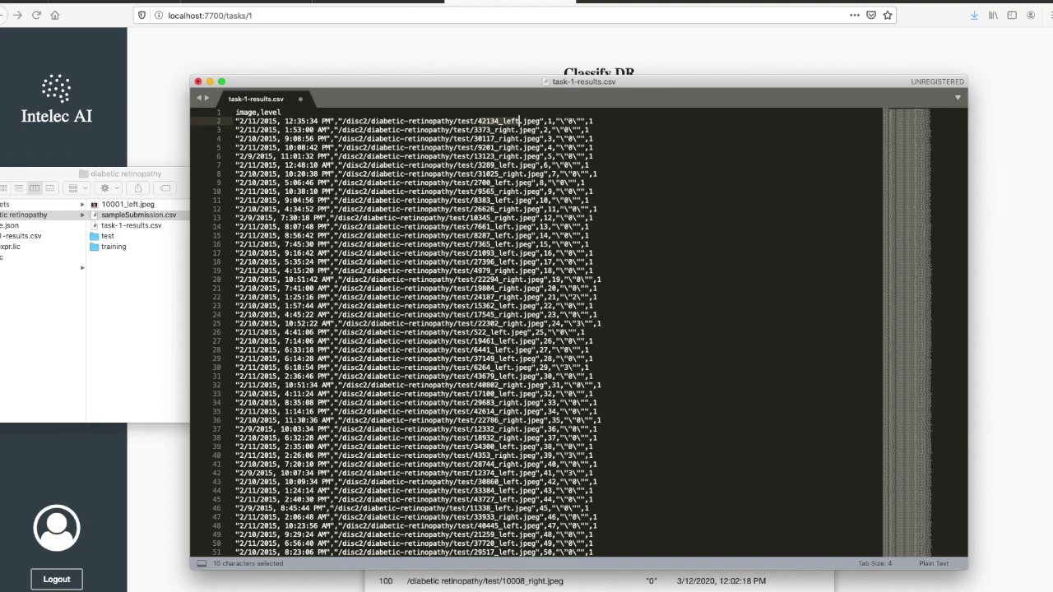
pyautogui.press('super+alt+f')
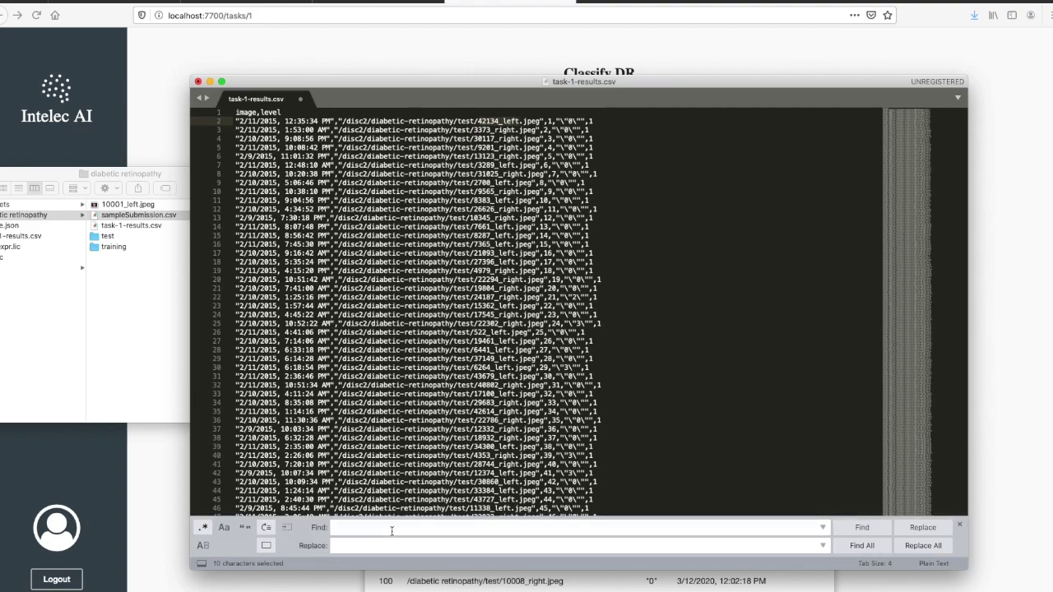
pyautogui.write('4*')
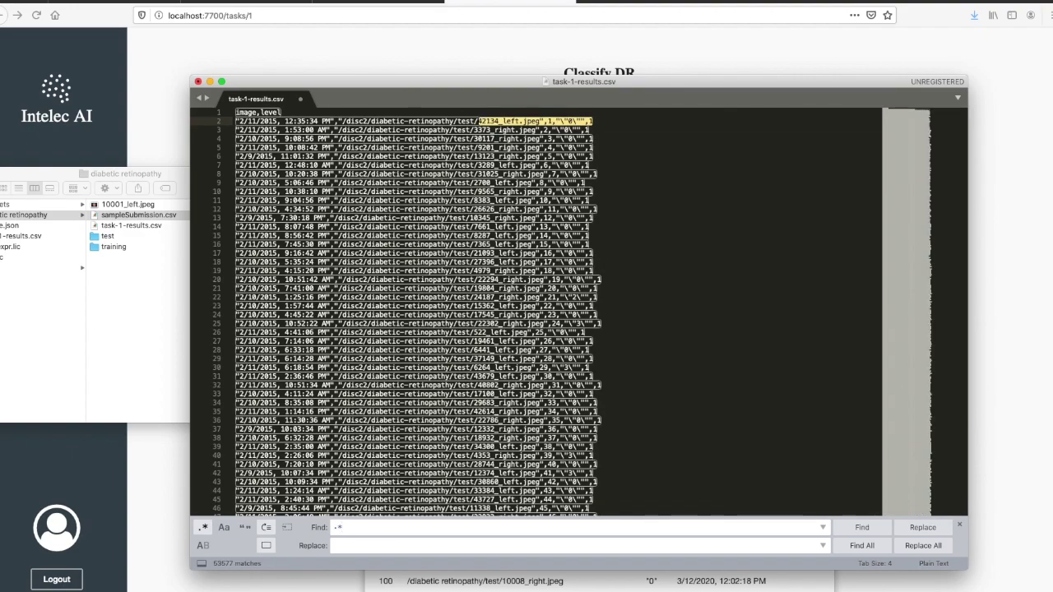
pyautogui.write('test/')
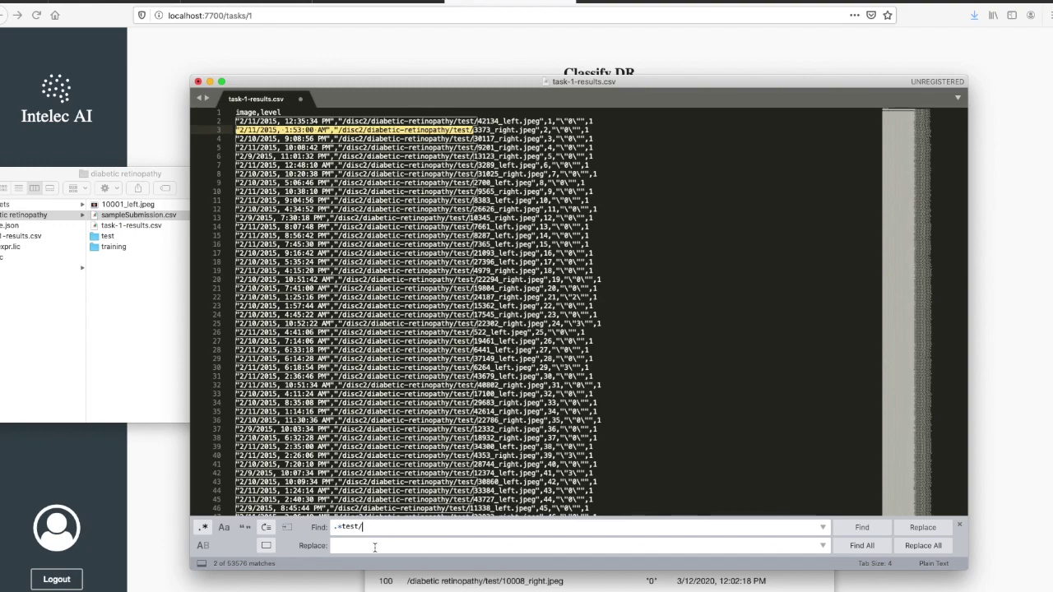
pyautogui.click(923, 546)
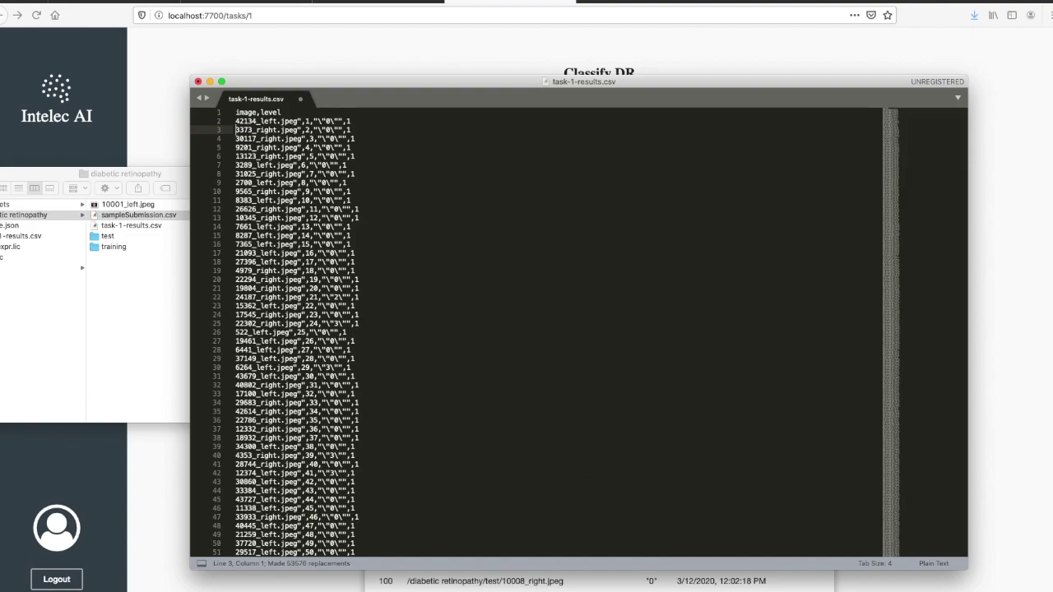
# Step: Replace the text between each image name and its level with a comma, using the regex .jpeg".*"\\" across the whole file
pyautogui.press('super+alt+f')
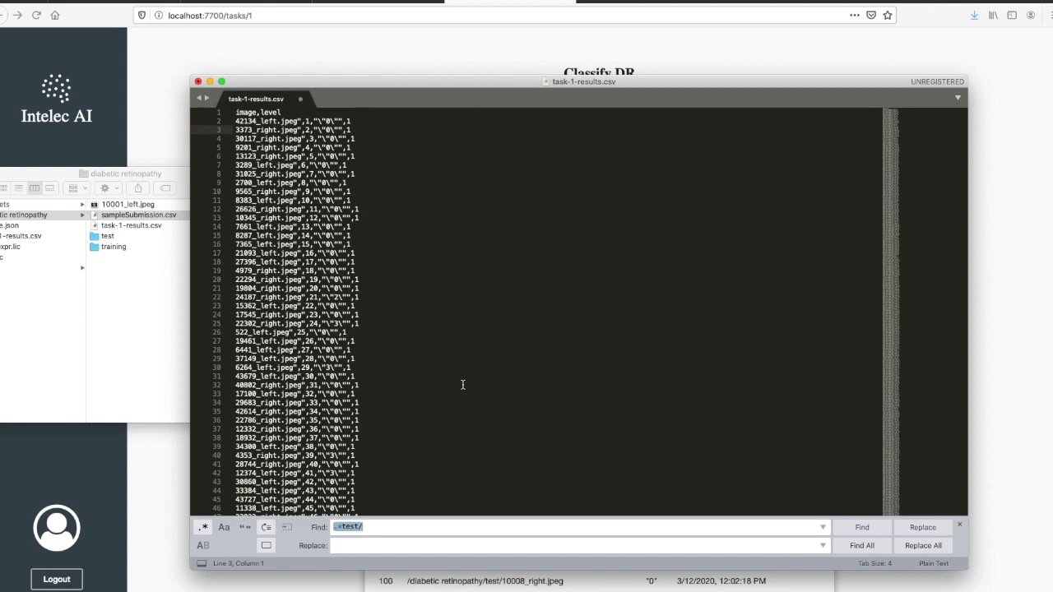
pyautogui.write('\\.')
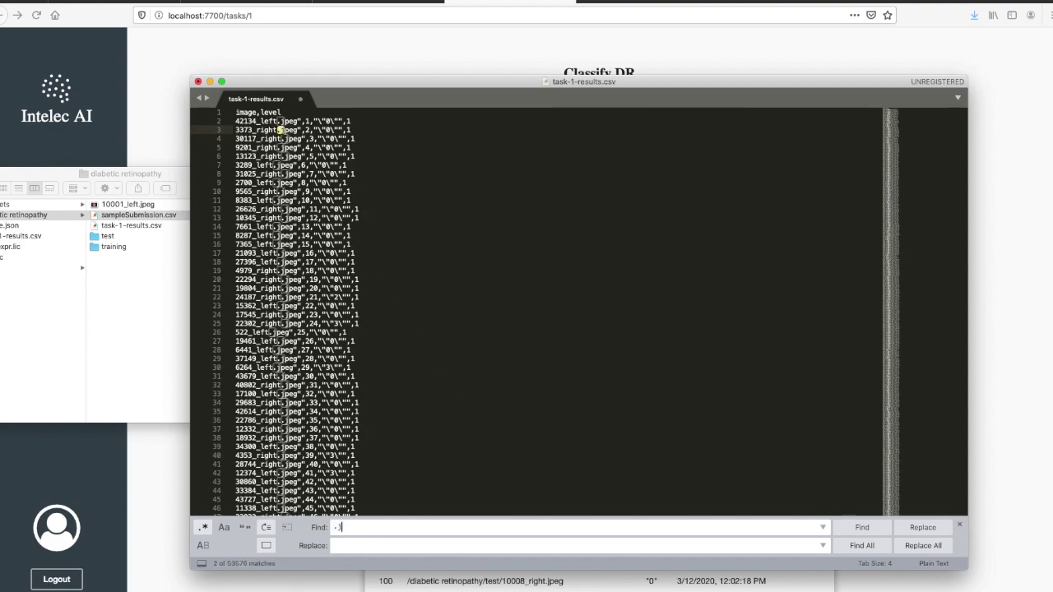
pyautogui.write('jpeg')
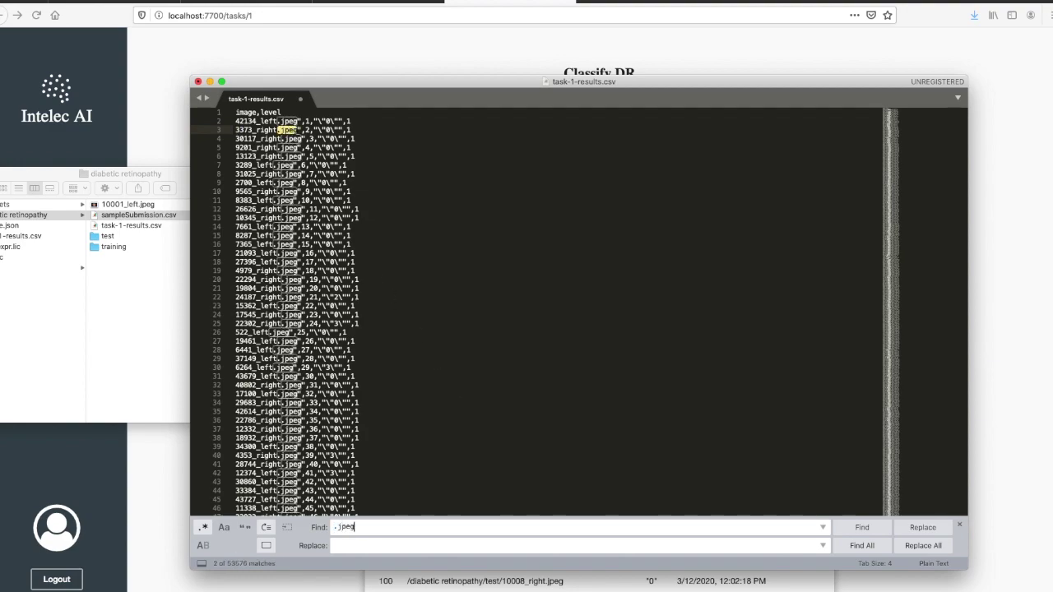
pyautogui.write('",.*"\\\\"')
pyautogui.click(397, 544)
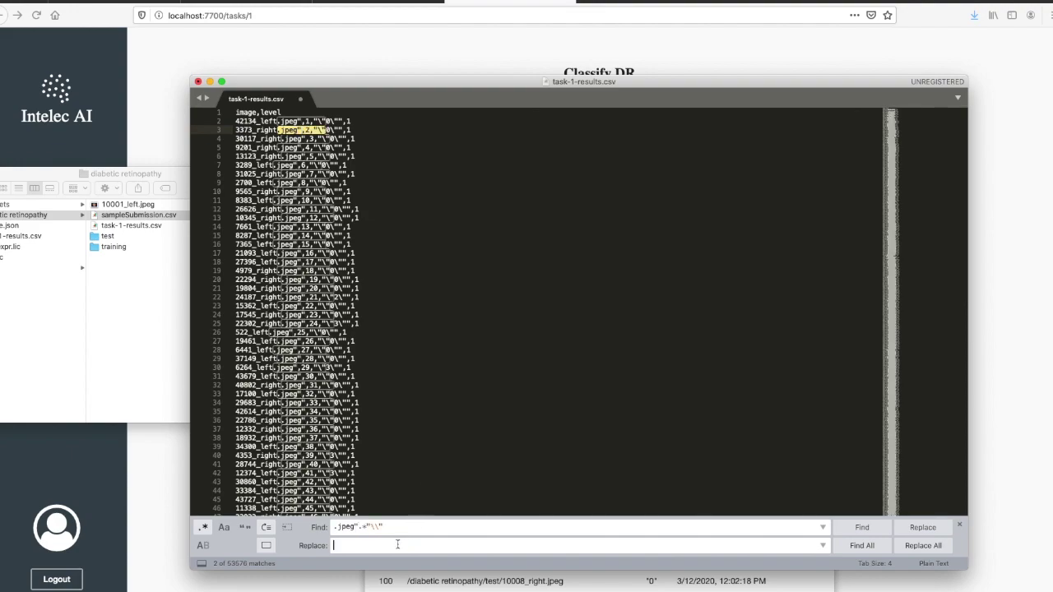
pyautogui.write(',')
pyautogui.click(925, 547)
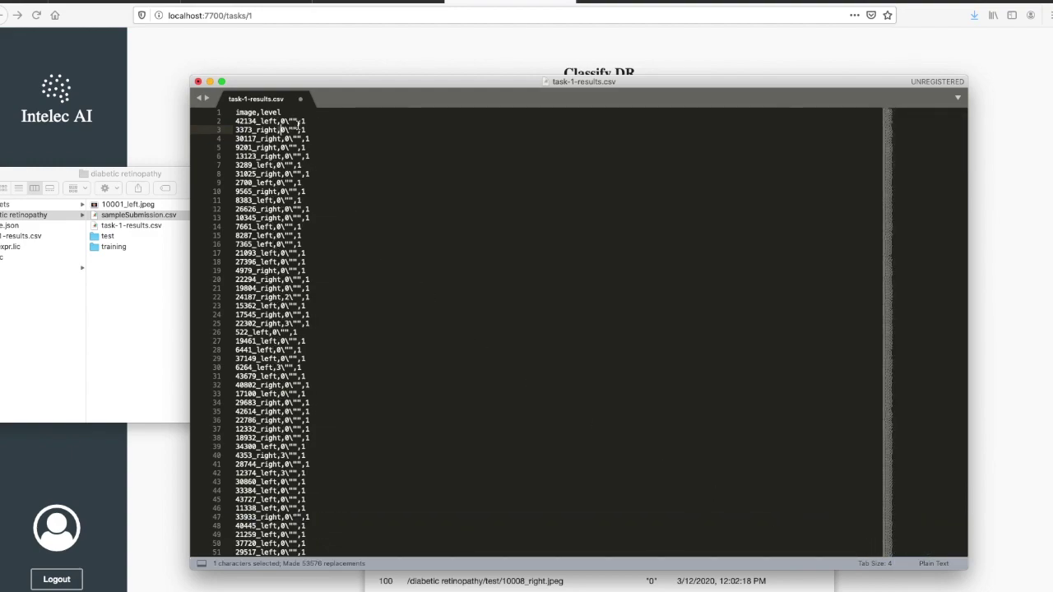
pyautogui.click(339, 148)
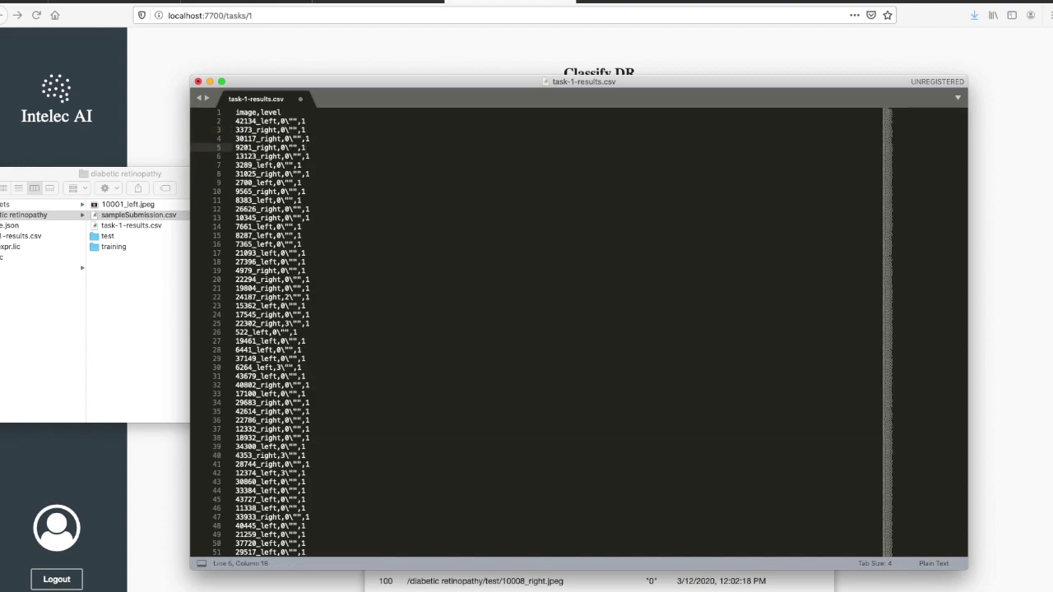
# Step: Delete everything from the backslash onward on every line using the regex \\.* with an empty replacement, and save the file
pyautogui.press('super+alt+f')
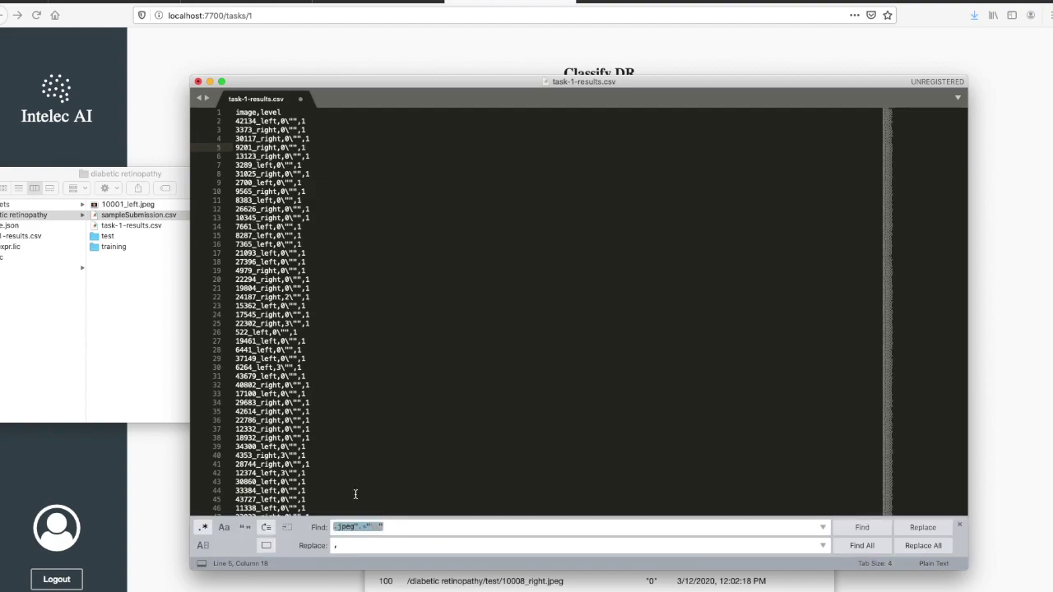
pyautogui.write('\\\\.*')
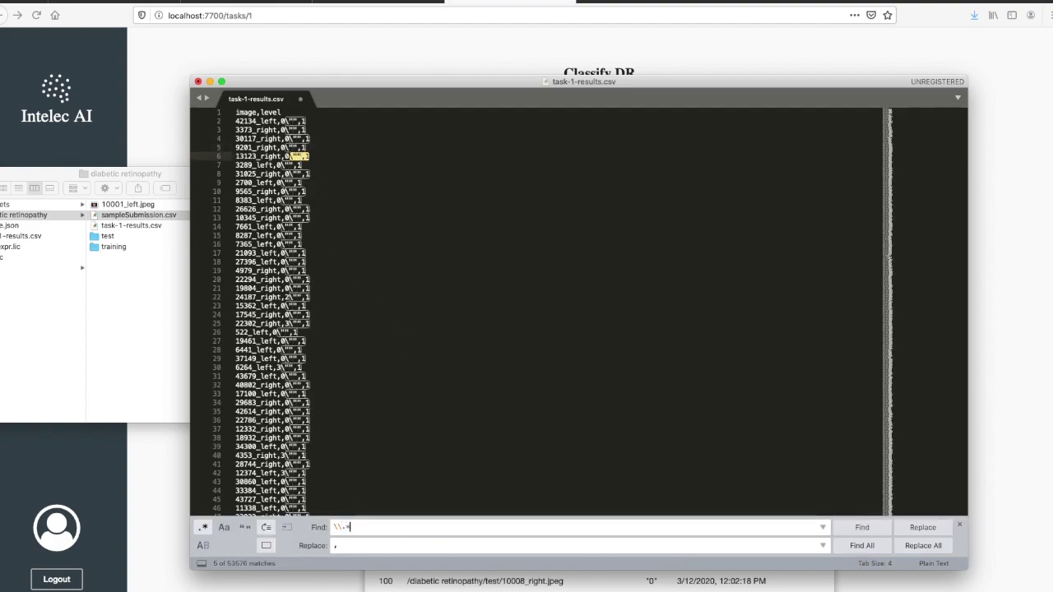
pyautogui.press('Tab')
pyautogui.press('BackSpace')
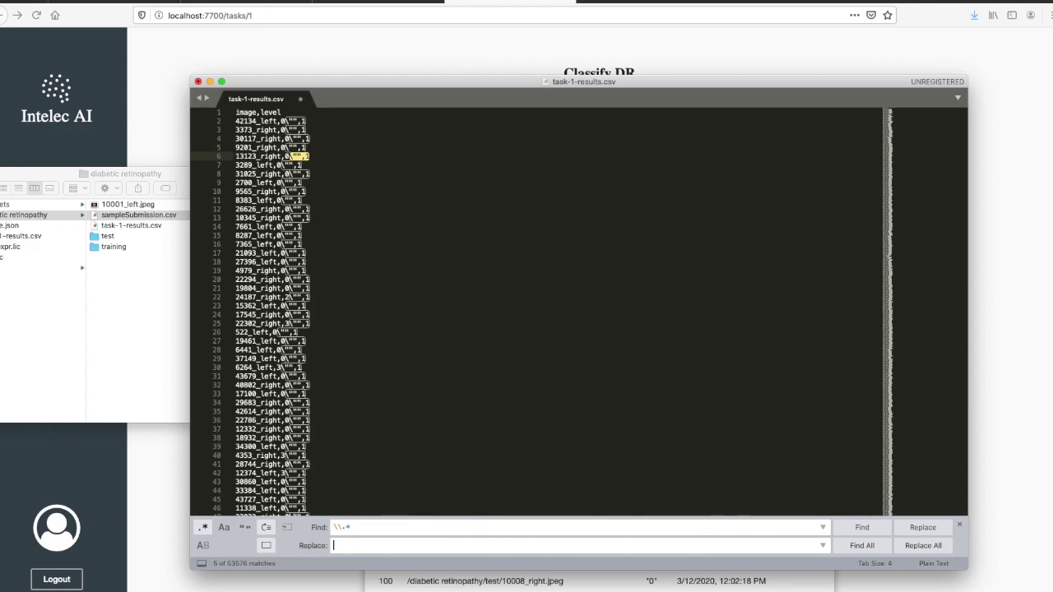
pyautogui.click(919, 546)
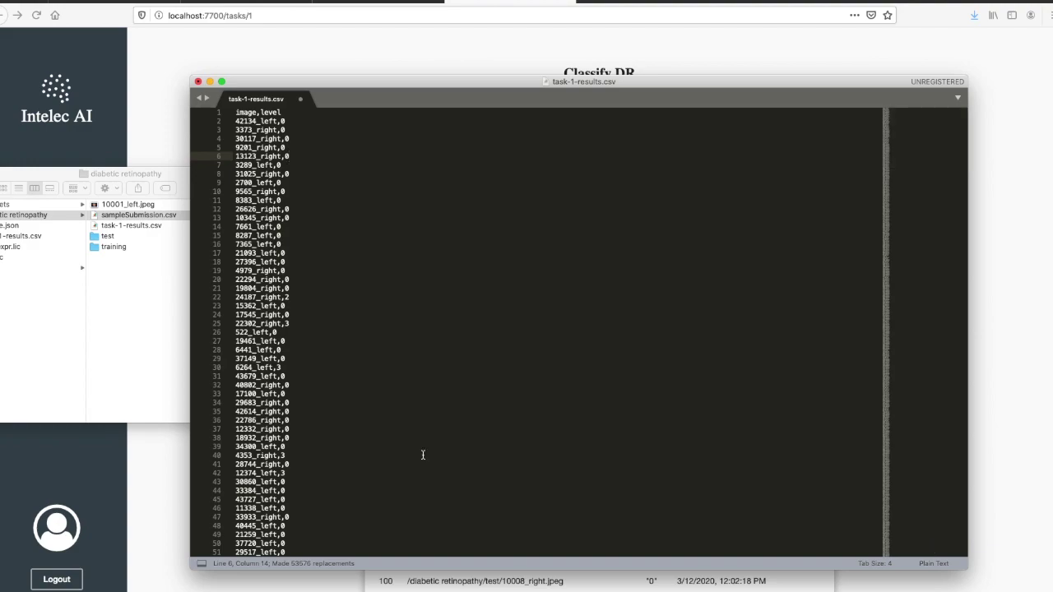
pyautogui.press('super+s')
pyautogui.press('super+q')
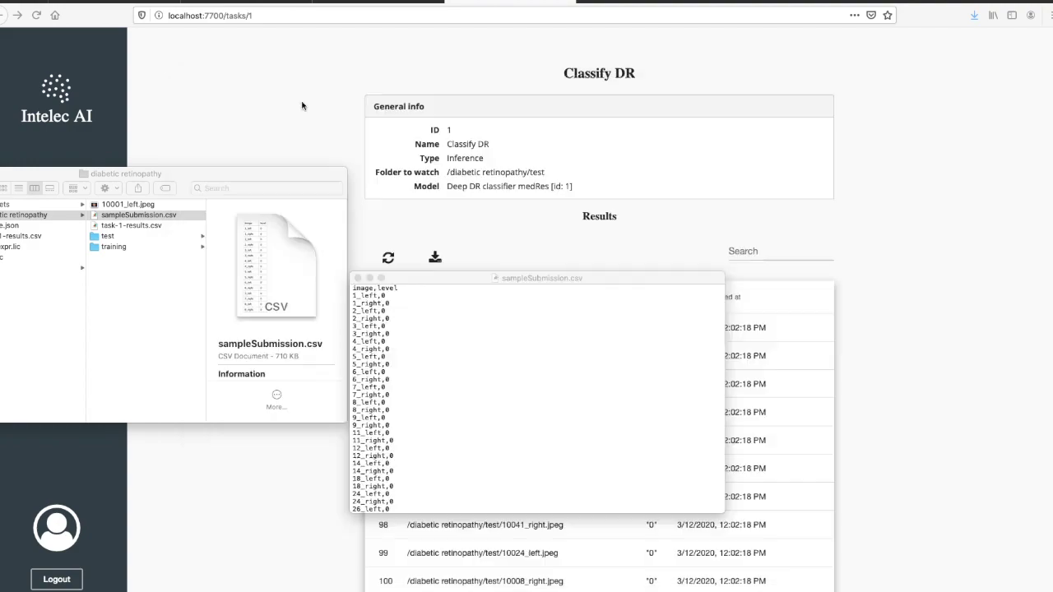
# Step: Close sampleSubmission.csv and select the edited task-1-results.csv in the Downloads folder
pyautogui.click(357, 278)
pyautogui.moveTo(174, 174); pyautogui.dragTo(213, 178)
pyautogui.click(112, 296)
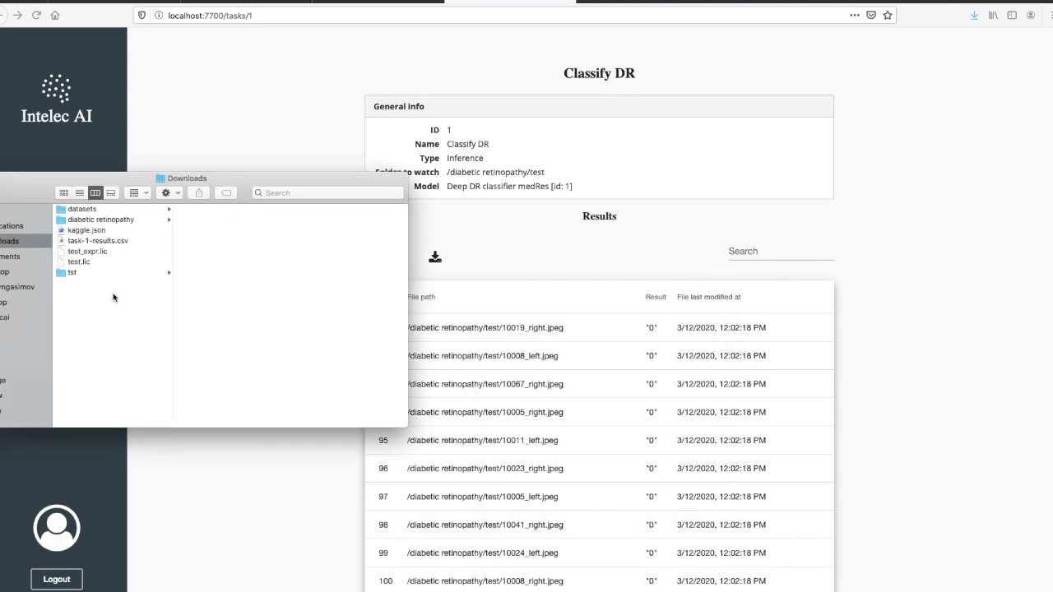
pyautogui.moveTo(78, 180); pyautogui.dragTo(43, 176)
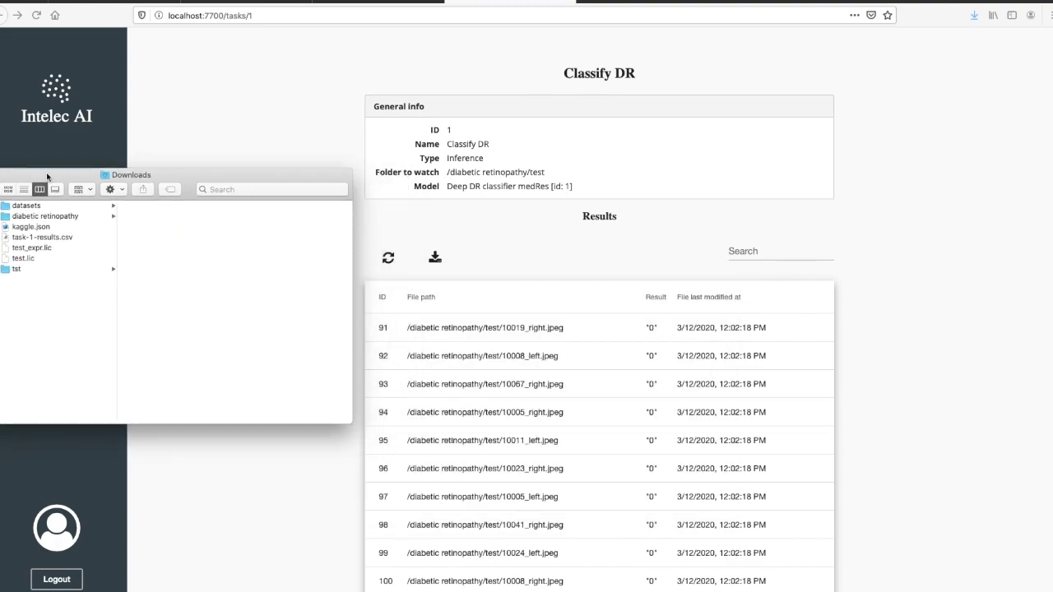
pyautogui.click(49, 239)
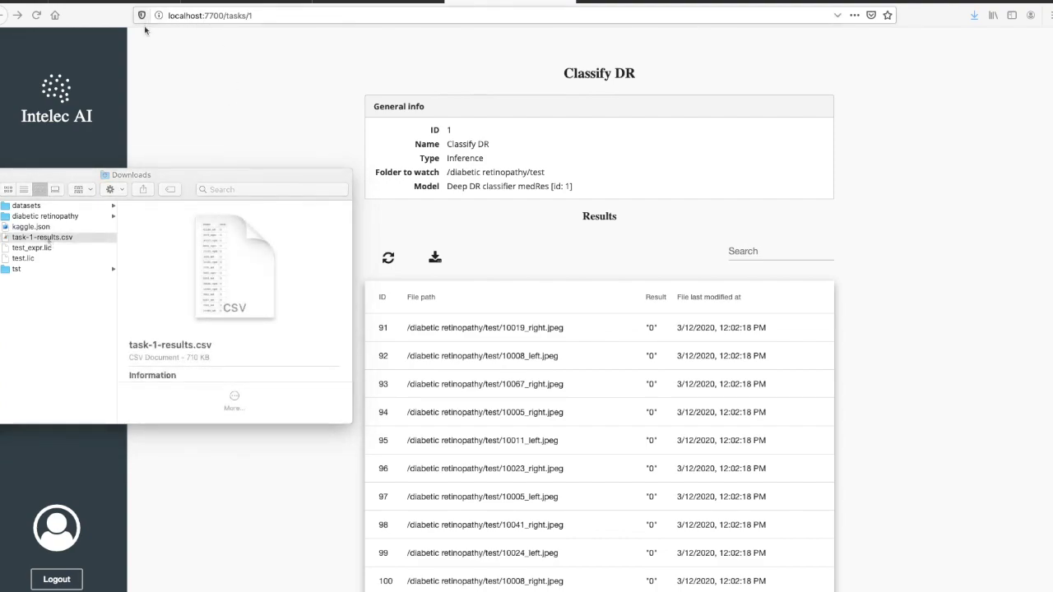
# Step: Switch to Kaggle's Diabetic Retinopathy Detection late submission page and upload task-1-results.csv from the Downloads folder
pyautogui.click(115, 3)
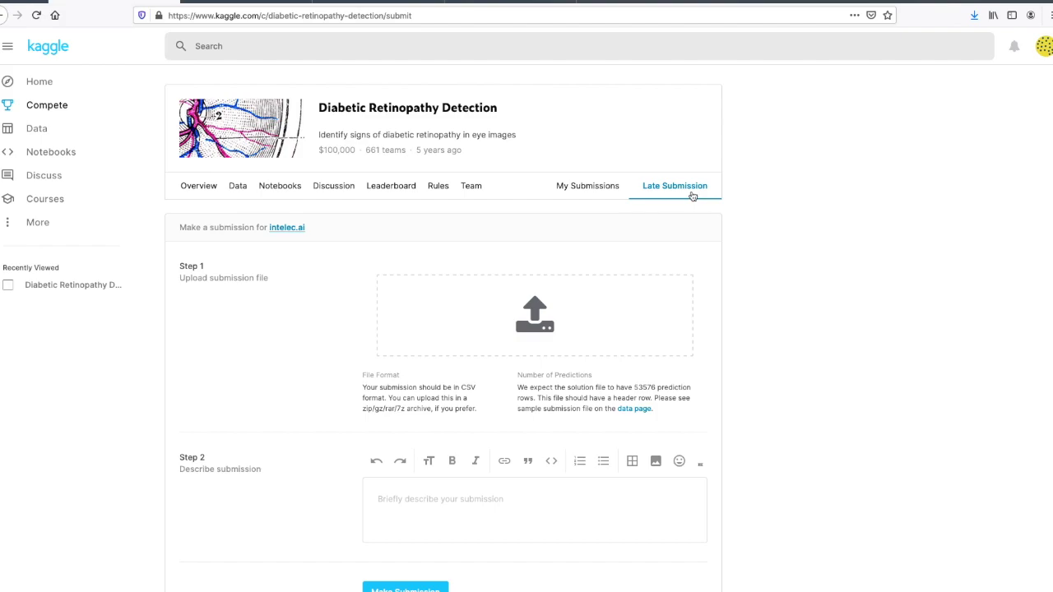
pyautogui.click(530, 317)
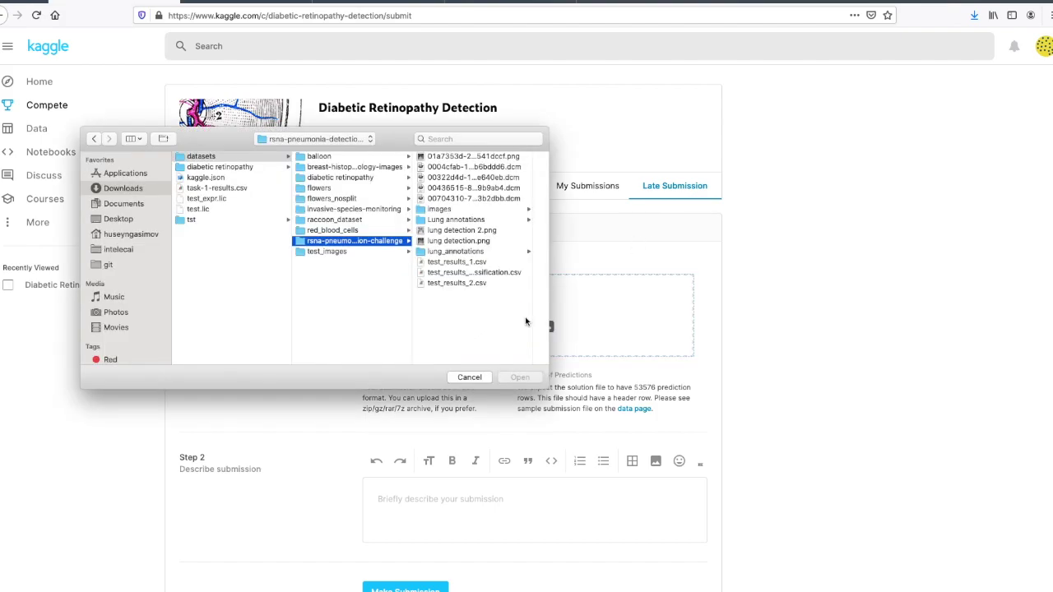
pyautogui.click(228, 189)
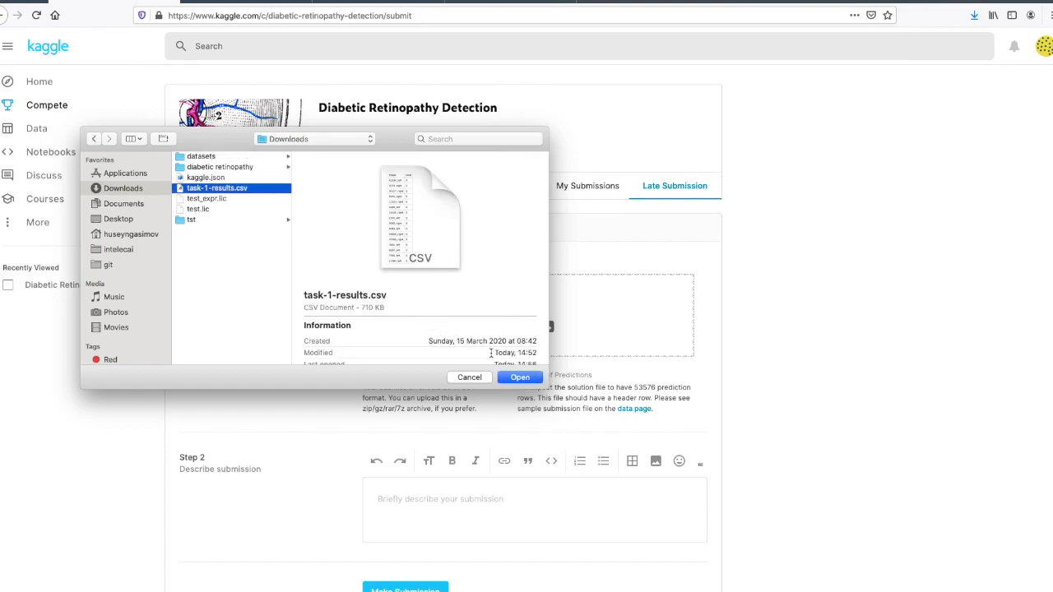
pyautogui.click(520, 378)
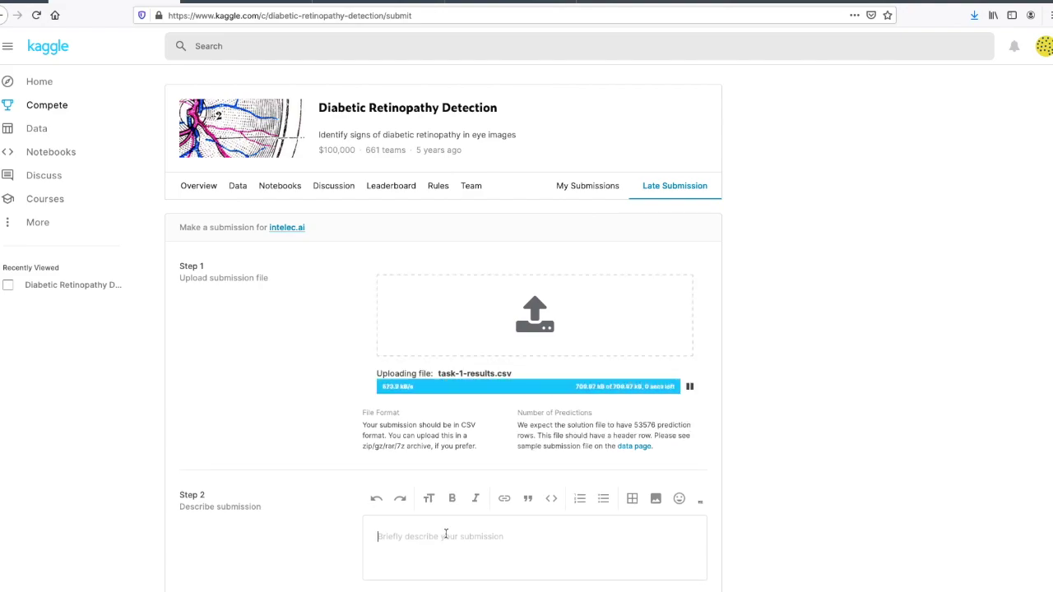
# Step: Describe the submission as "First submission" and submit it
pyautogui.write('First su')
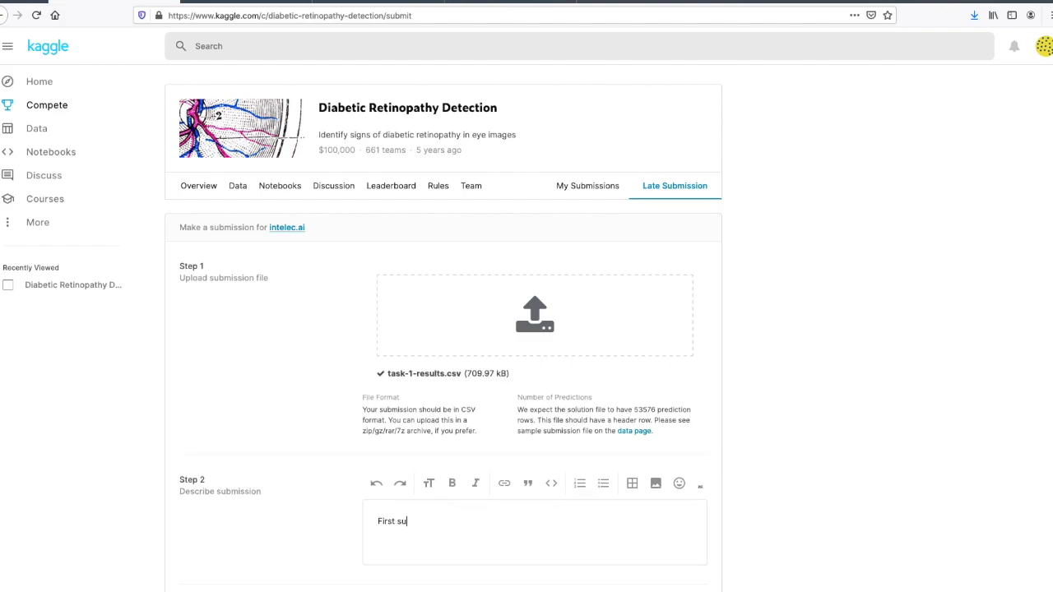
pyautogui.write('bmission')
pyautogui.scroll(-1, 354, 531)
pyautogui.click(384, 571)
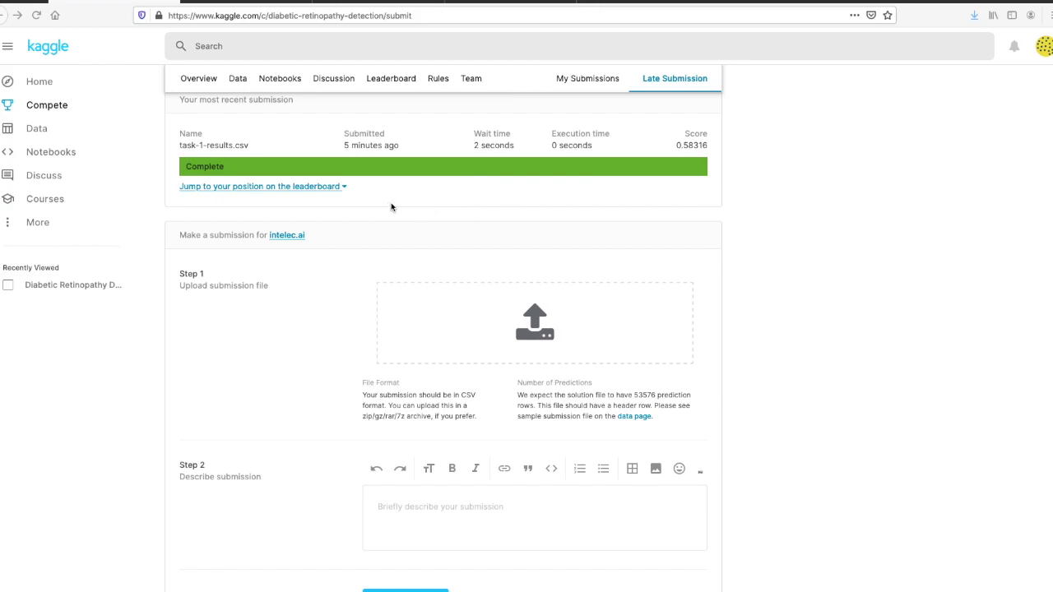
# Step: Open the private leaderboard from the completed submission and review the scores of the top 50 teams
pyautogui.click(304, 188)
pyautogui.scroll(-1, 368, 238)
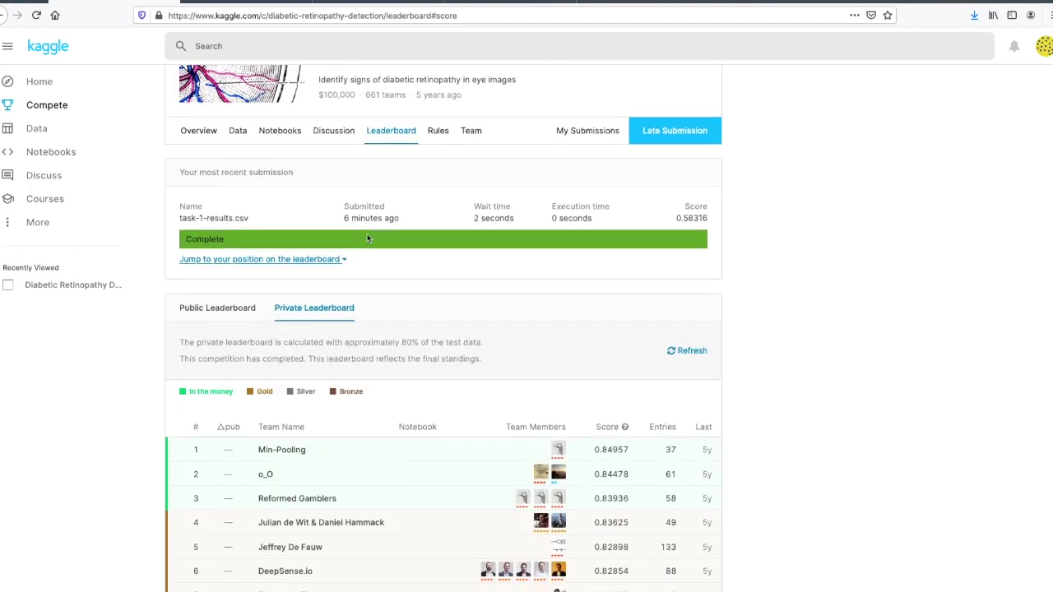
pyautogui.scroll(-6, 368, 238)
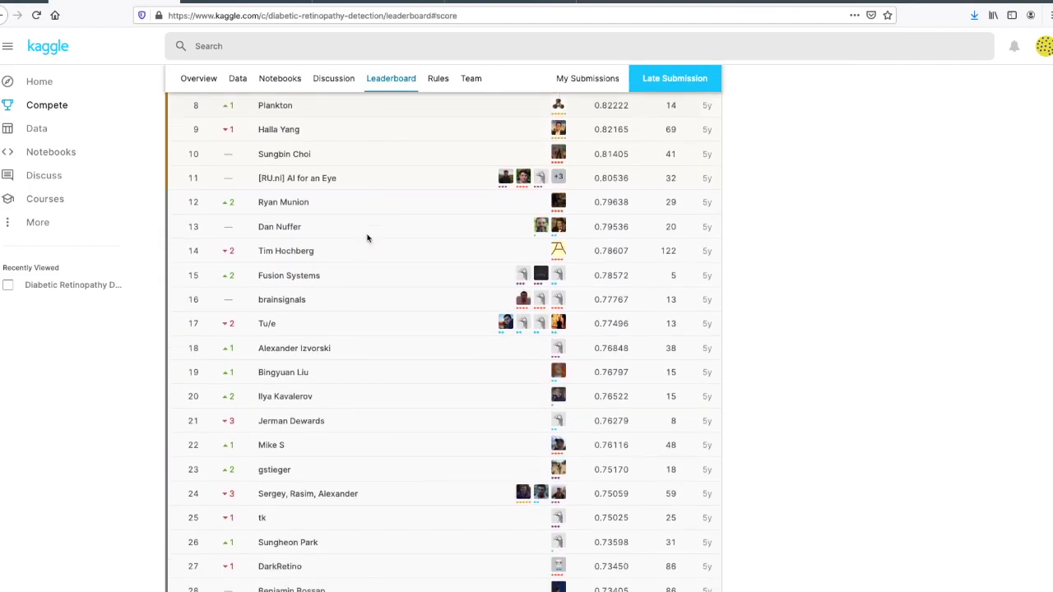
pyautogui.scroll(-7, 368, 239)
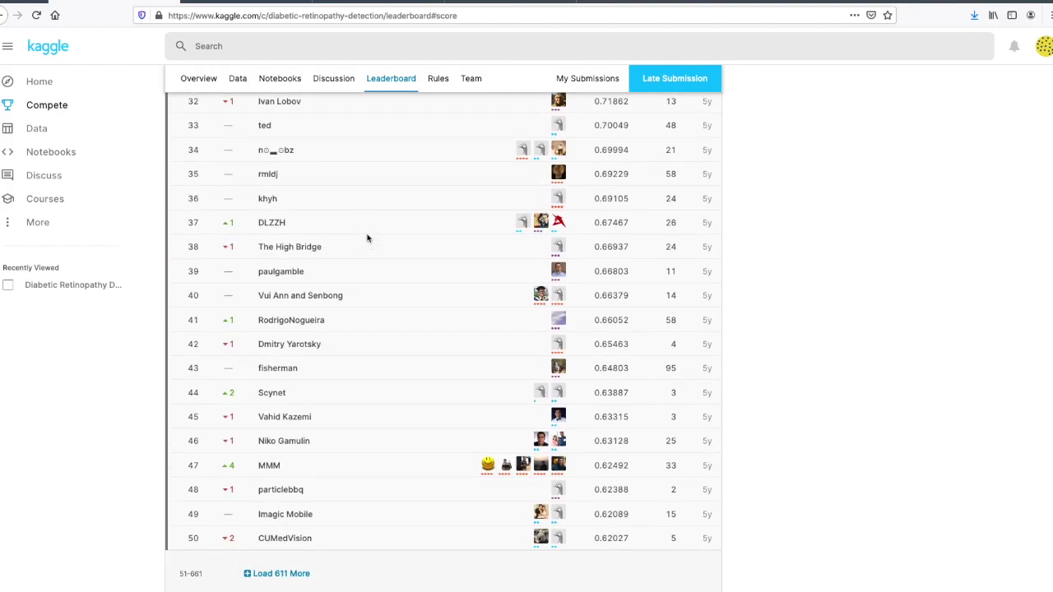
pyautogui.scroll(-1, 367, 239)
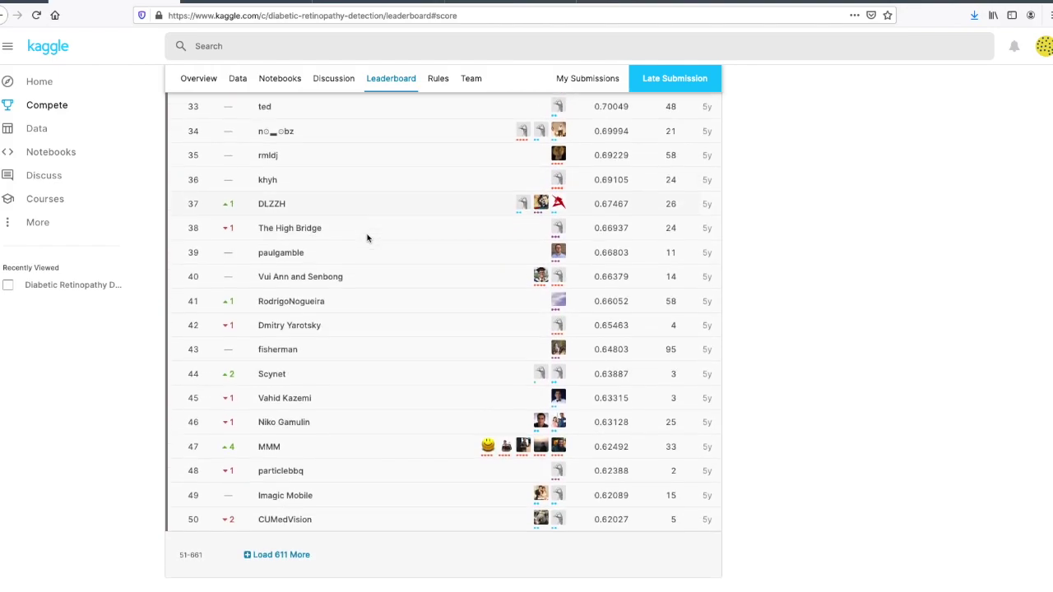
# Step: Load the remaining leaderboard entries and compare their scores with the submission's score to find its rank
pyautogui.click(279, 543)
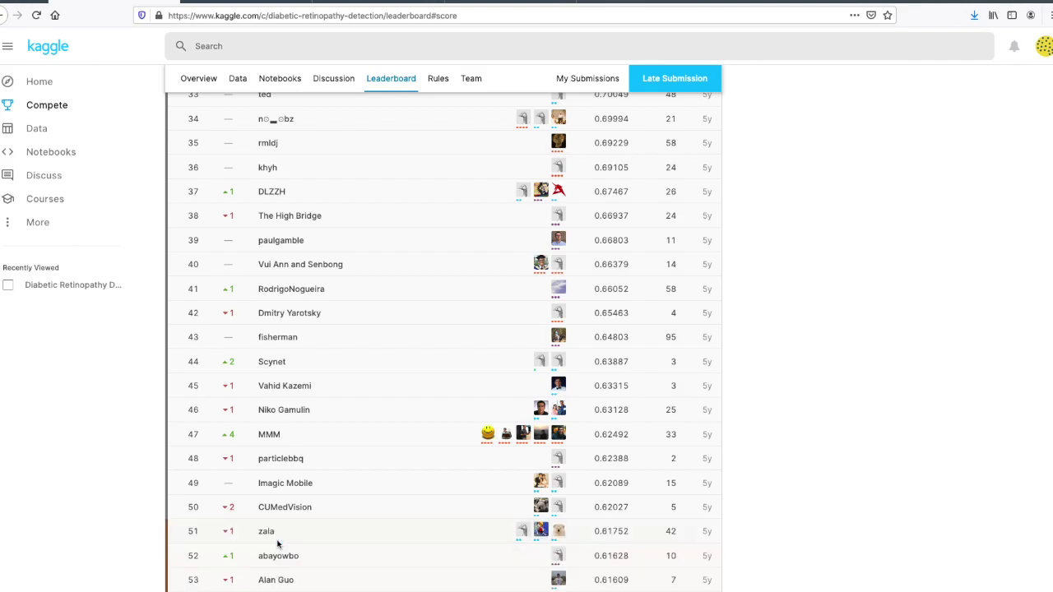
pyautogui.scroll(-2, 278, 541)
pyautogui.scroll(-6, 276, 536)
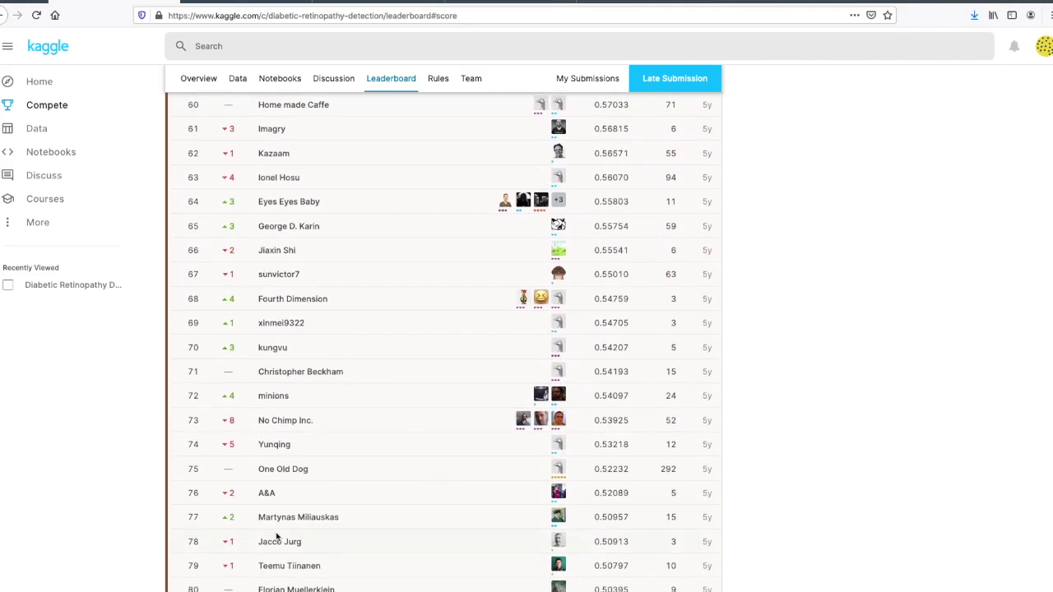
pyautogui.scroll(1, 277, 537)
pyautogui.scroll(1, 620, 290)
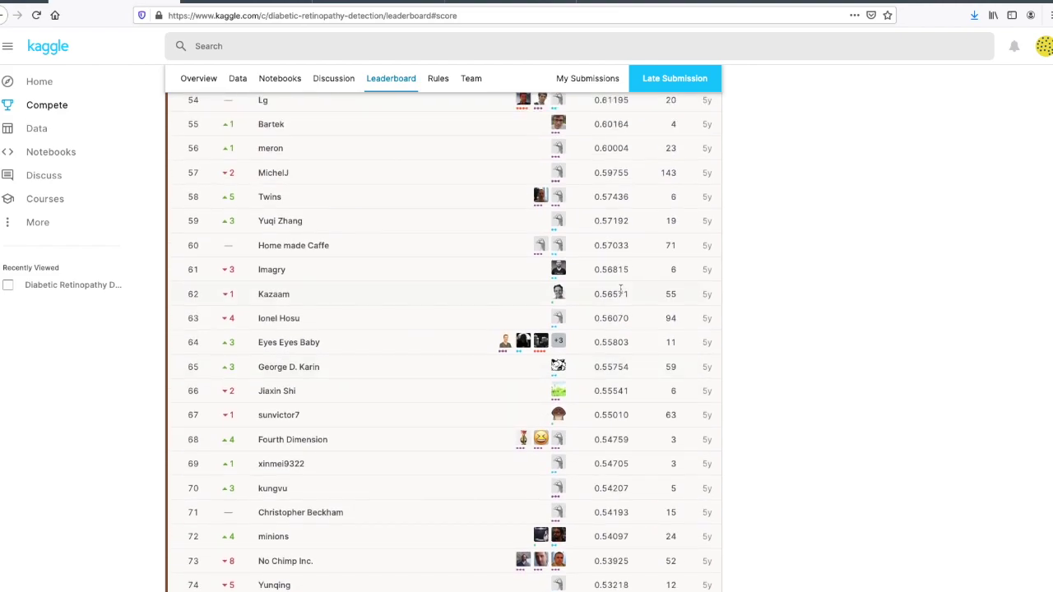
pyautogui.scroll(1, 621, 289)
pyautogui.scroll(1, 618, 317)
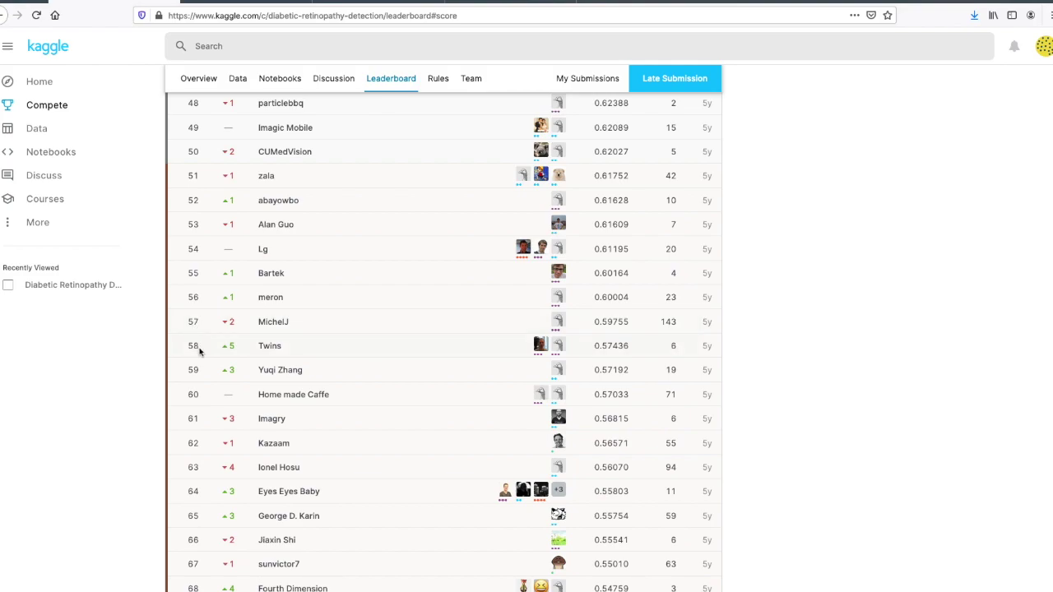
pyautogui.scroll(-5, 200, 351)
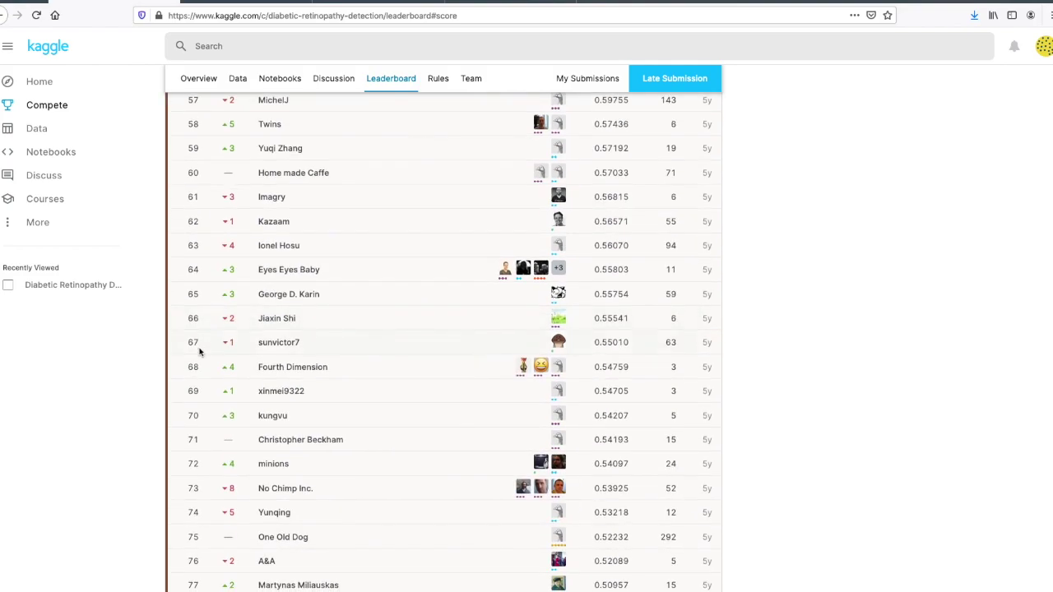
pyautogui.scroll(-15, 199, 351)
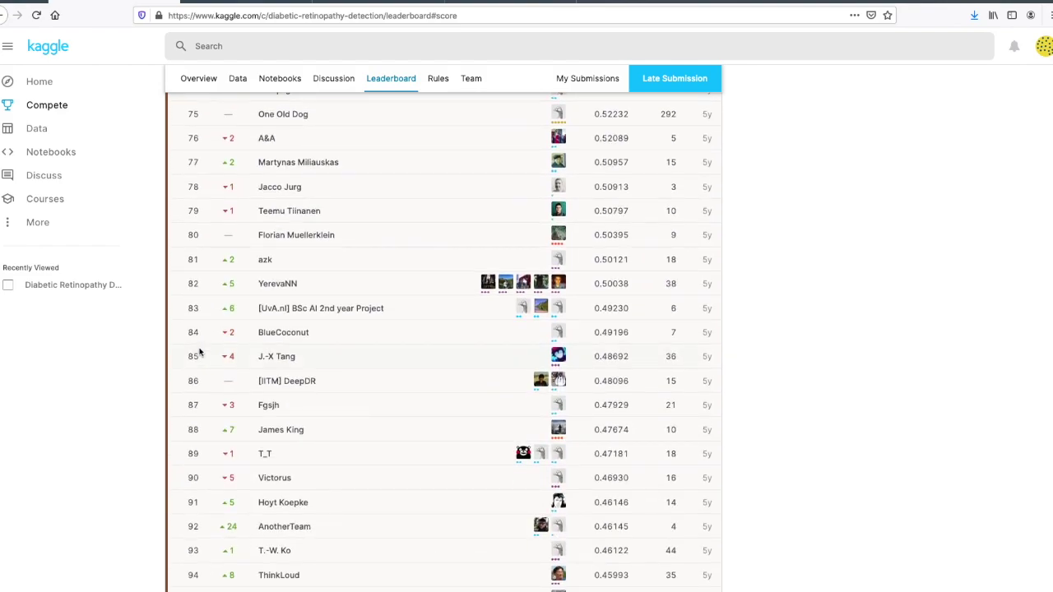
# Step: Examine the private leaderboard scores around ranks 75 to 113, then the lower-ranked teams down to the zero scores and the All zeros benchmark
pyautogui.scroll(-6, 199, 352)
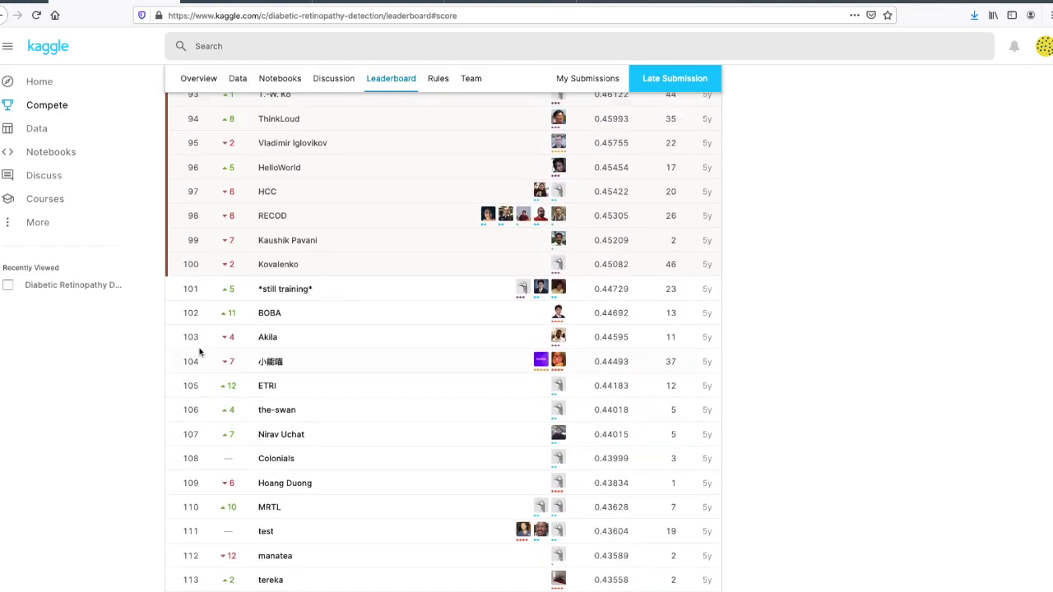
pyautogui.scroll(4, 199, 351)
pyautogui.scroll(7, 199, 351)
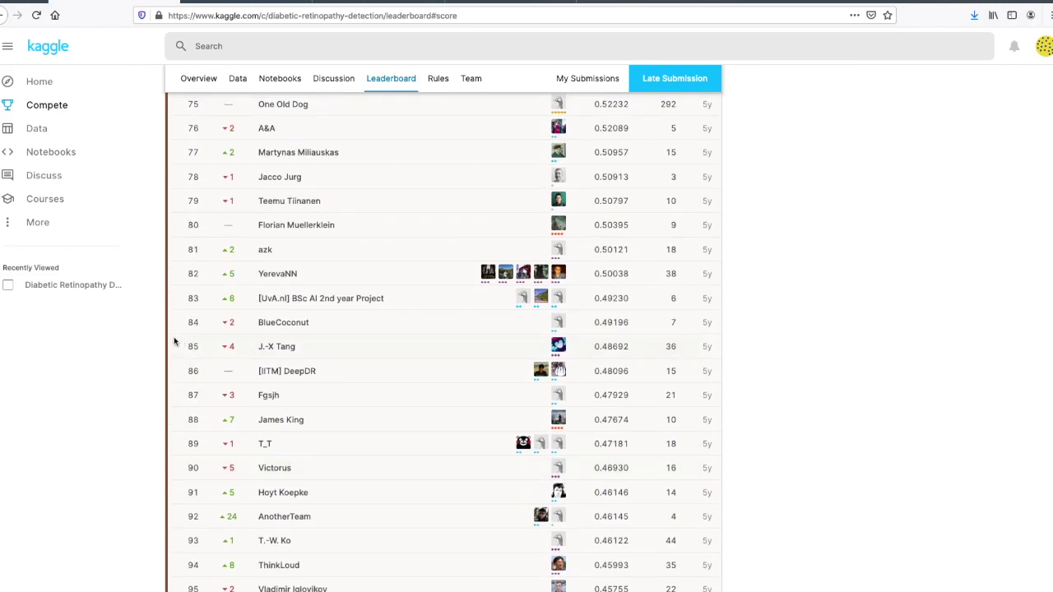
pyautogui.scroll(-10, 218, 347)
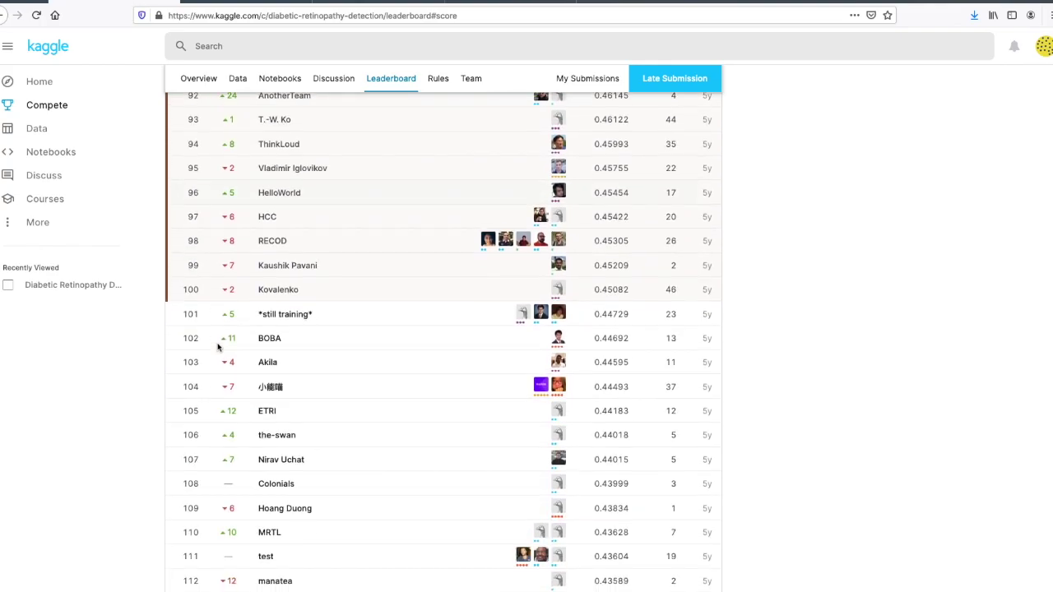
pyautogui.scroll(-18, 218, 346)
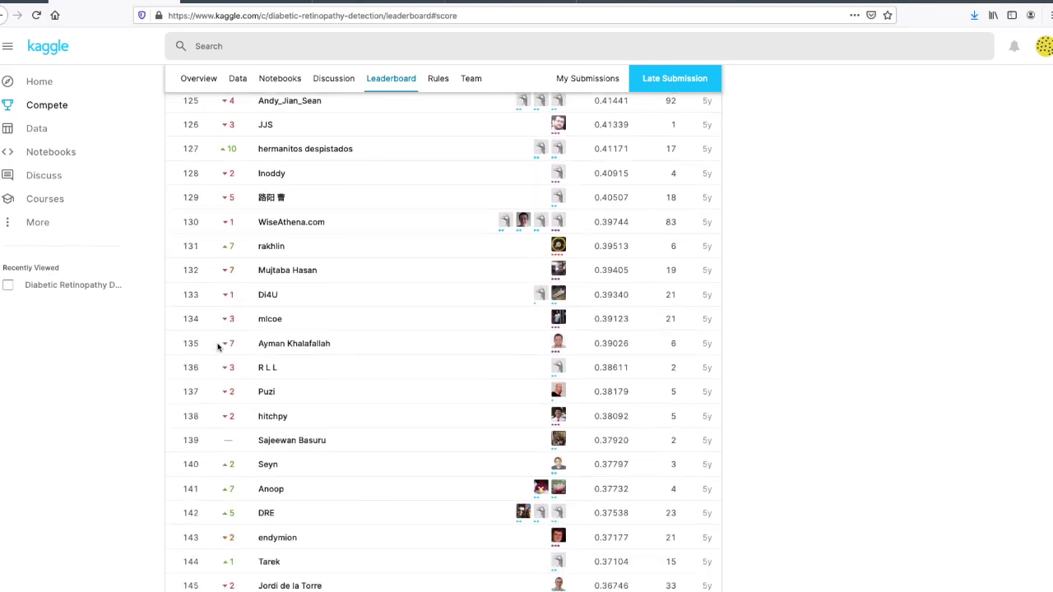
pyautogui.scroll(-20, 218, 346)
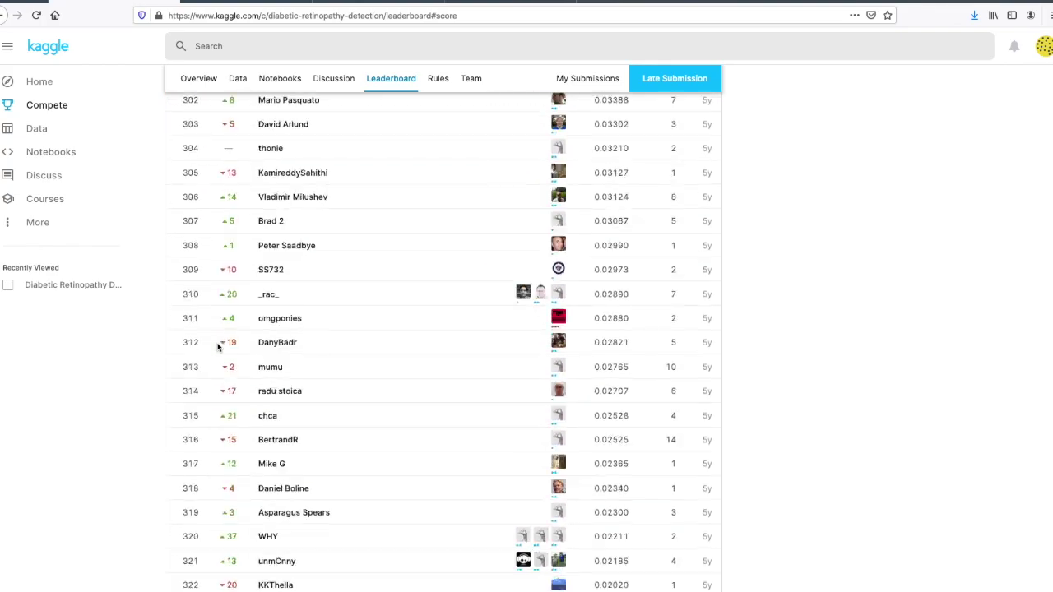
pyautogui.scroll(-20, 218, 346)
pyautogui.scroll(10, 218, 347)
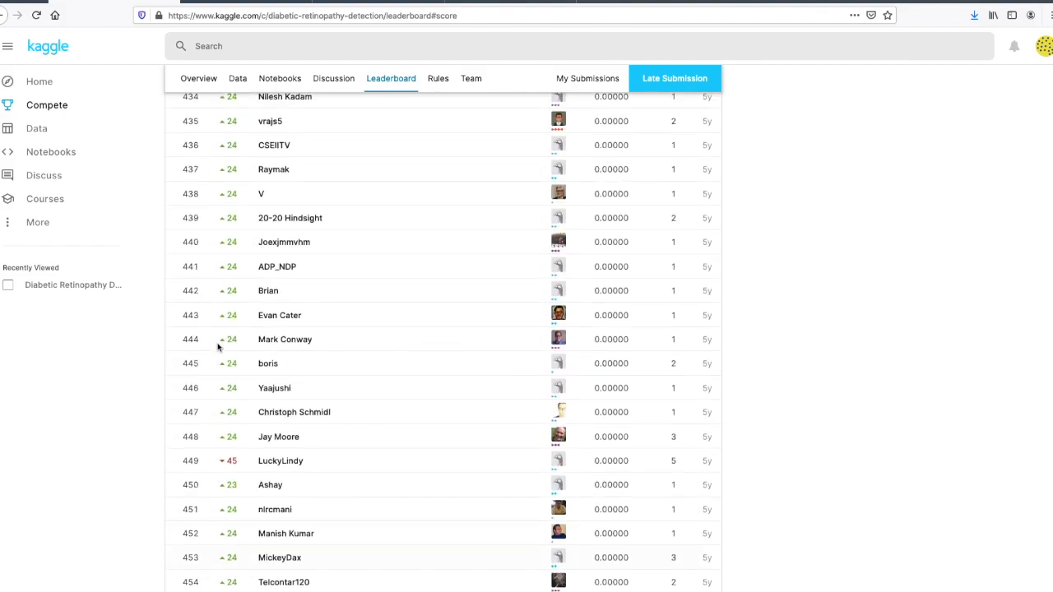
pyautogui.scroll(5, 218, 346)
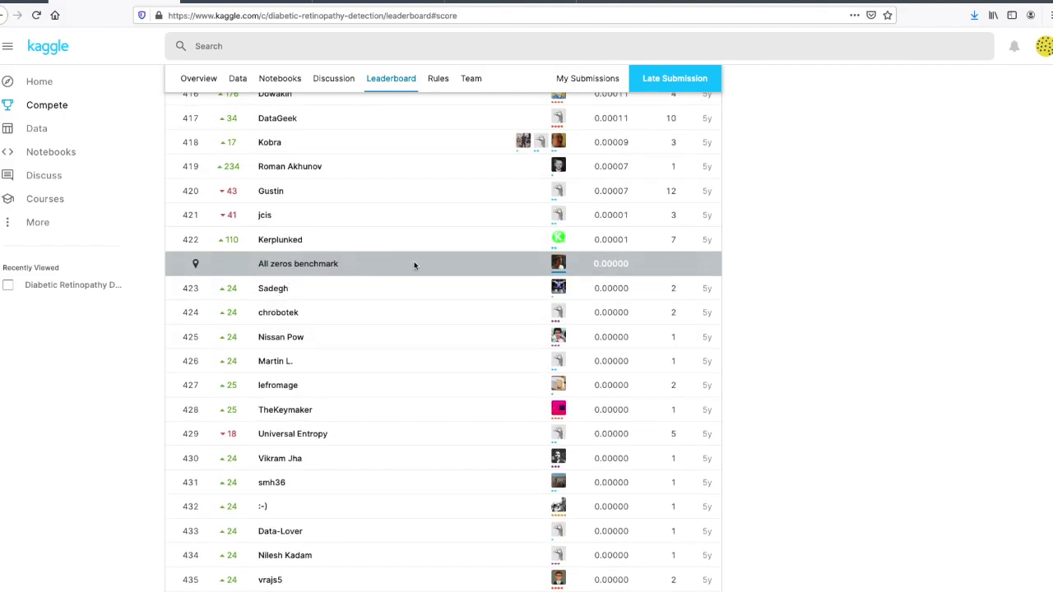